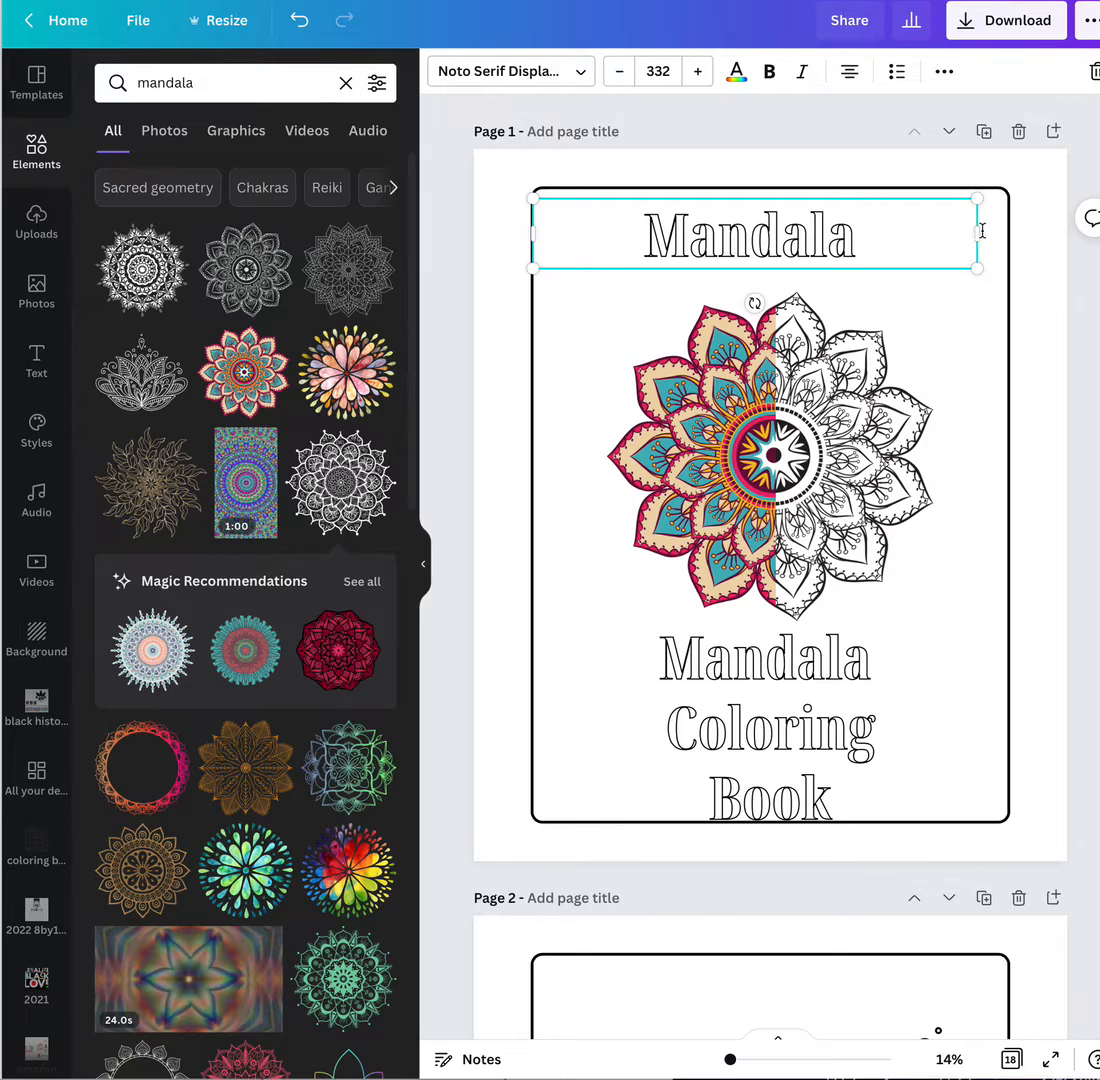
Enlarge the upper "Mandala" title and place it centred inside the frame's upper edge, above the large mandala
{"action": "left_click_drag", "start_coordinate": [982, 230], "coordinate": [928, 150]}
{"action": "left_click", "coordinate": [873, 241]}
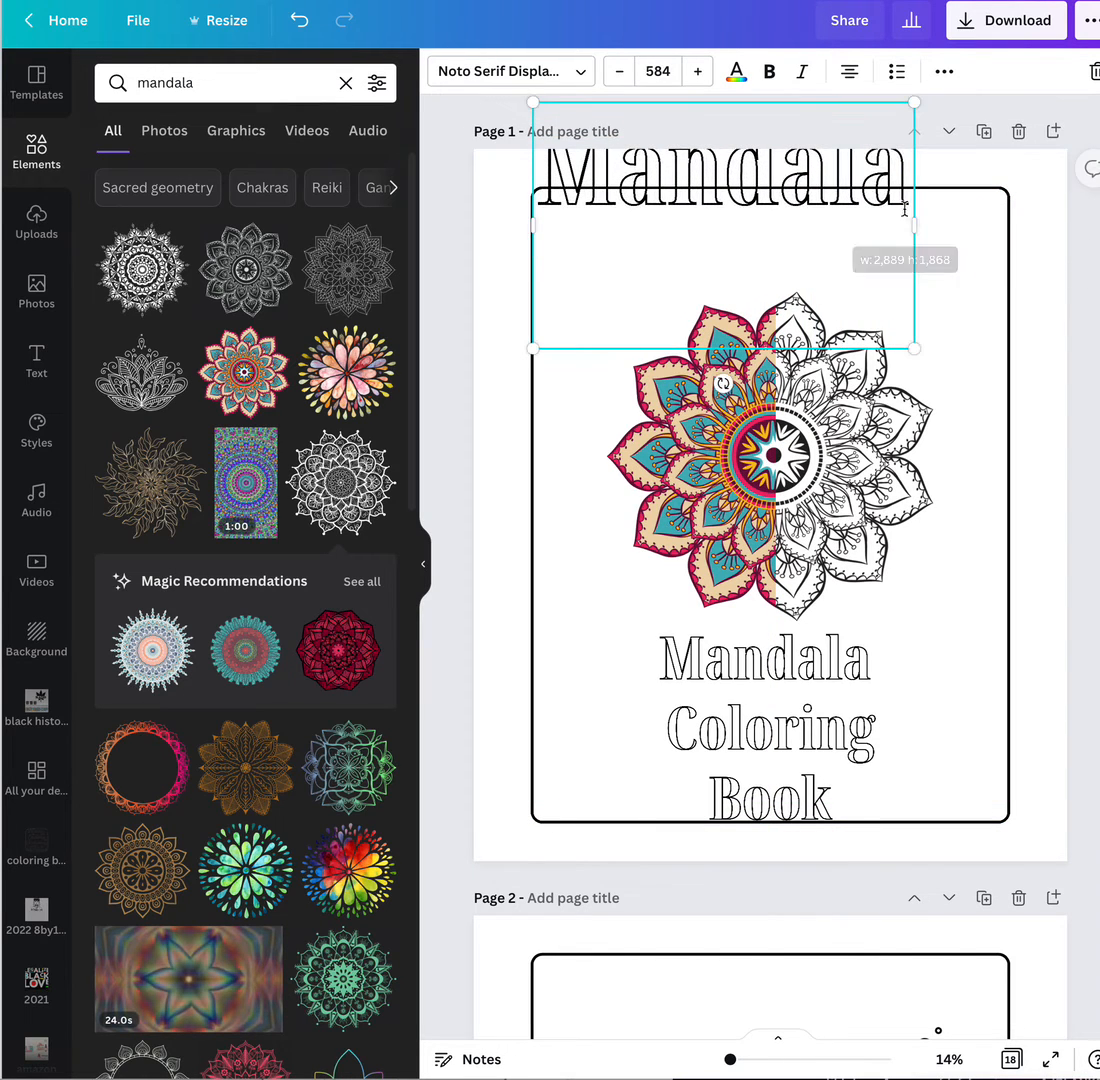
{"action": "left_click_drag", "start_coordinate": [898, 358], "coordinate": [948, 416]}
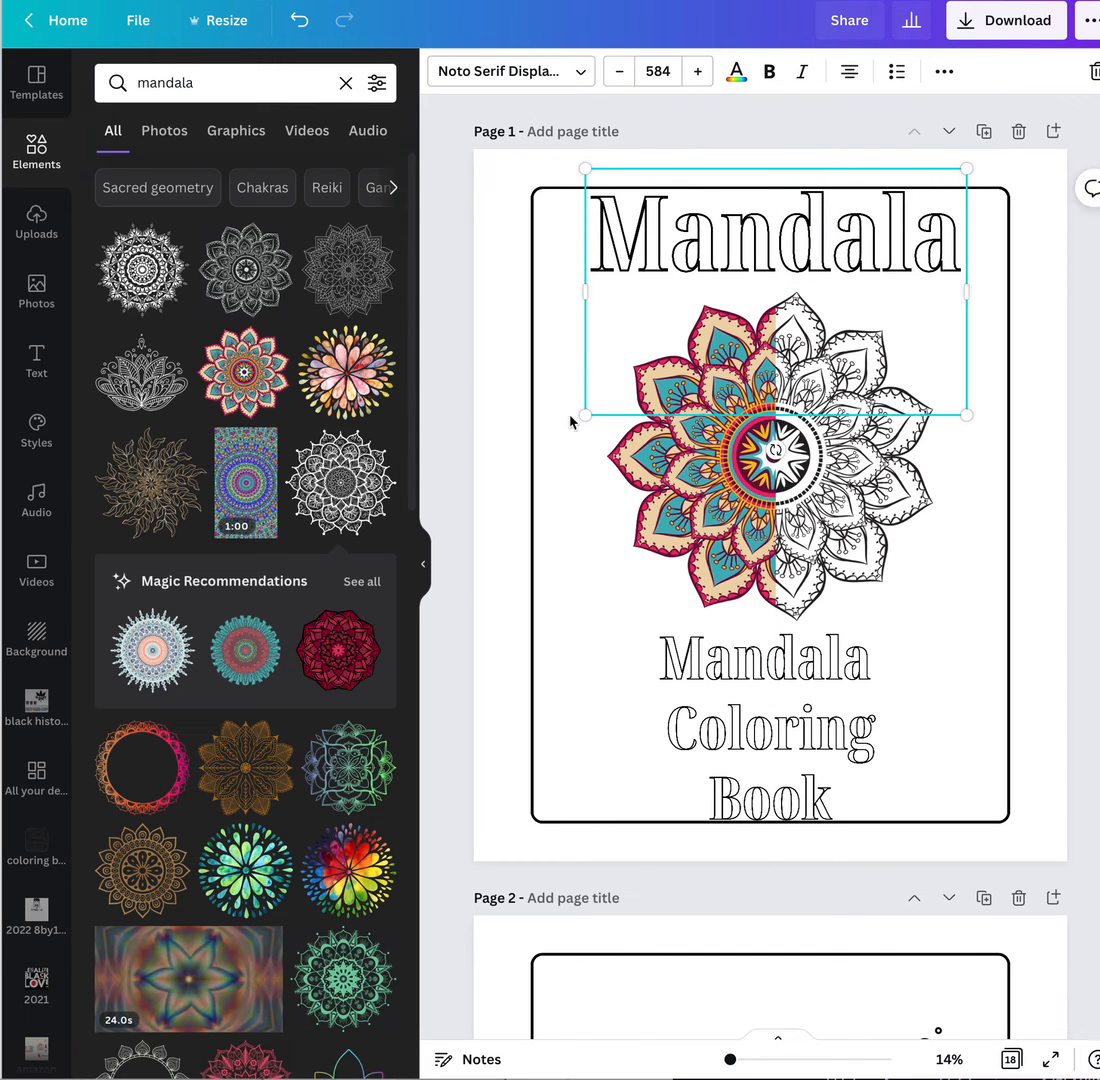
{"action": "left_click_drag", "start_coordinate": [578, 424], "coordinate": [545, 436]}
{"action": "left_click_drag", "start_coordinate": [972, 445], "coordinate": [1002, 454]}
Remove "Mandala" from the lower text block and join the remaining words into the single line "Coloring Book"
{"action": "left_click", "coordinate": [860, 668]}
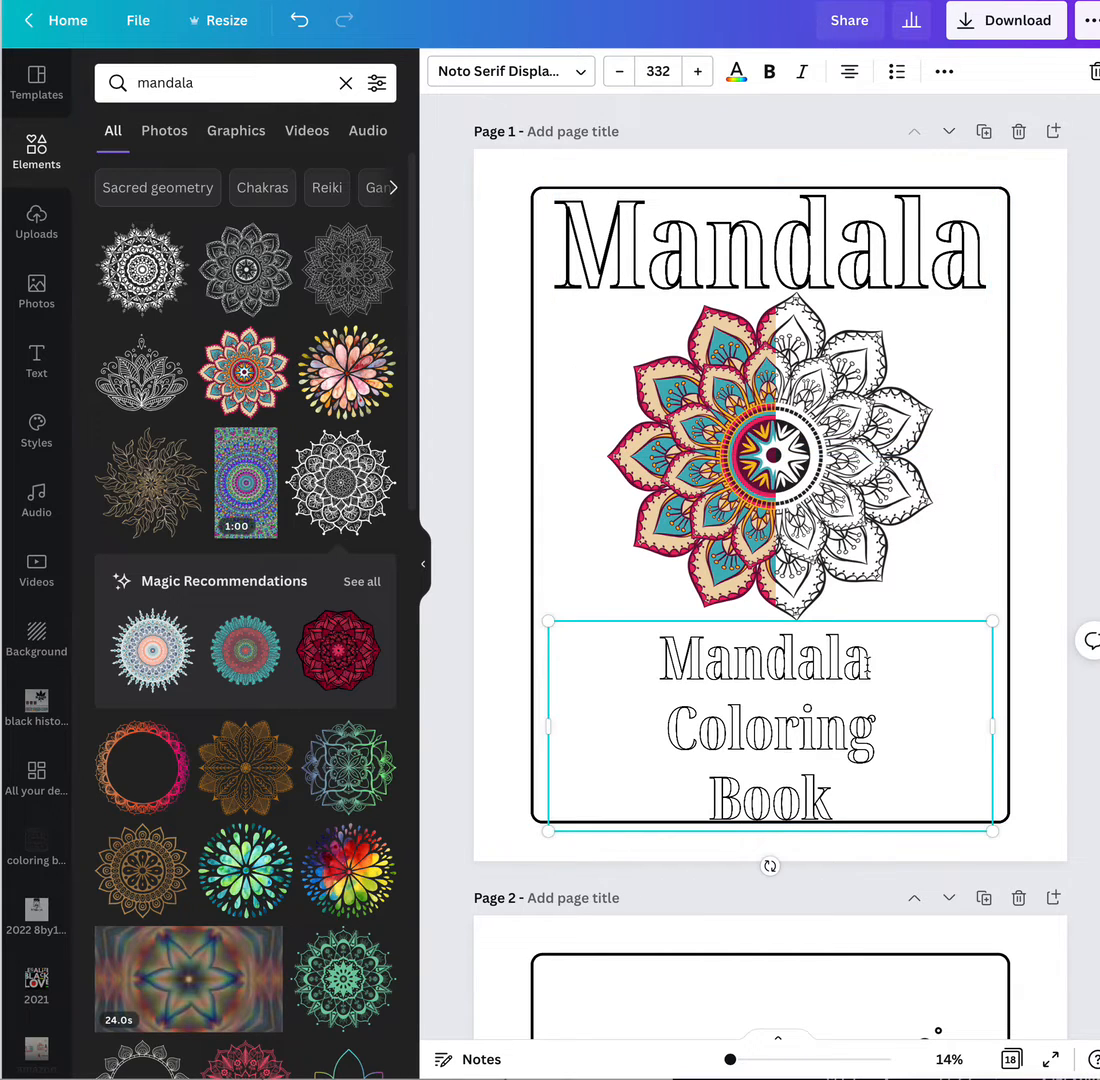
{"action": "left_click_drag", "start_coordinate": [868, 662], "coordinate": [673, 660]}
{"action": "key", "text": "BackSpace"}
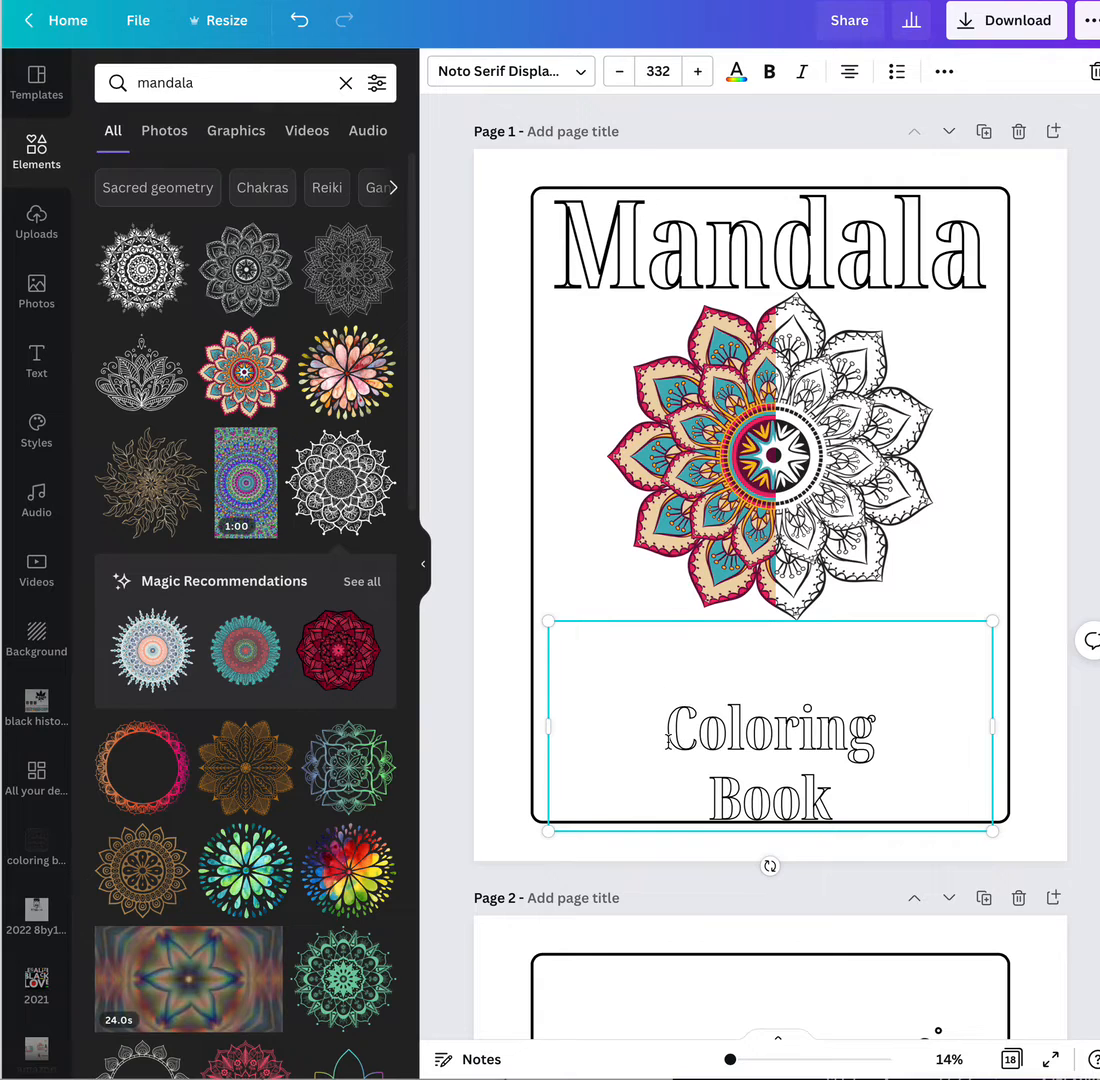
{"action": "key", "text": "BackSpace"}
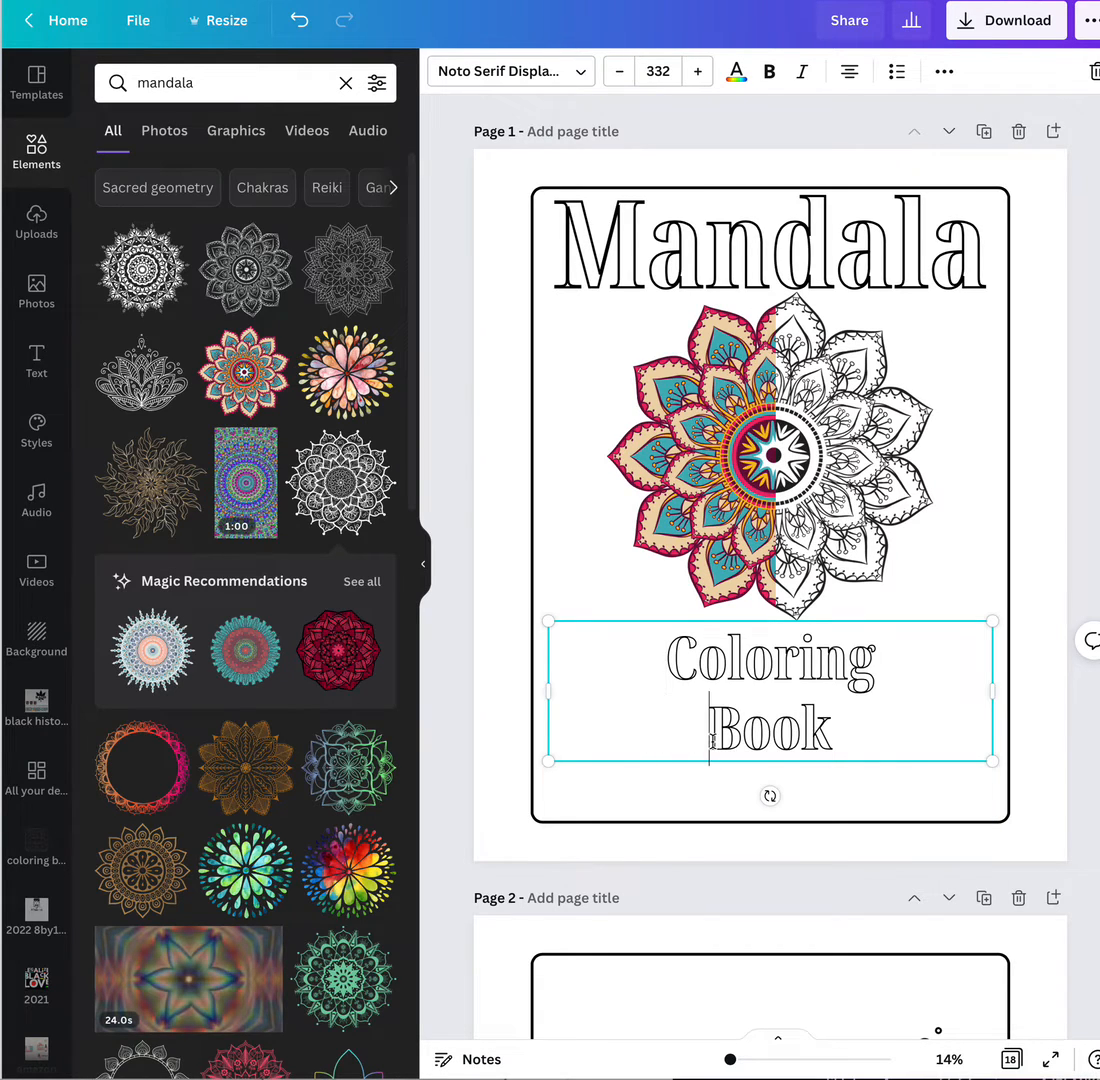
{"action": "key", "text": "BackSpace"}
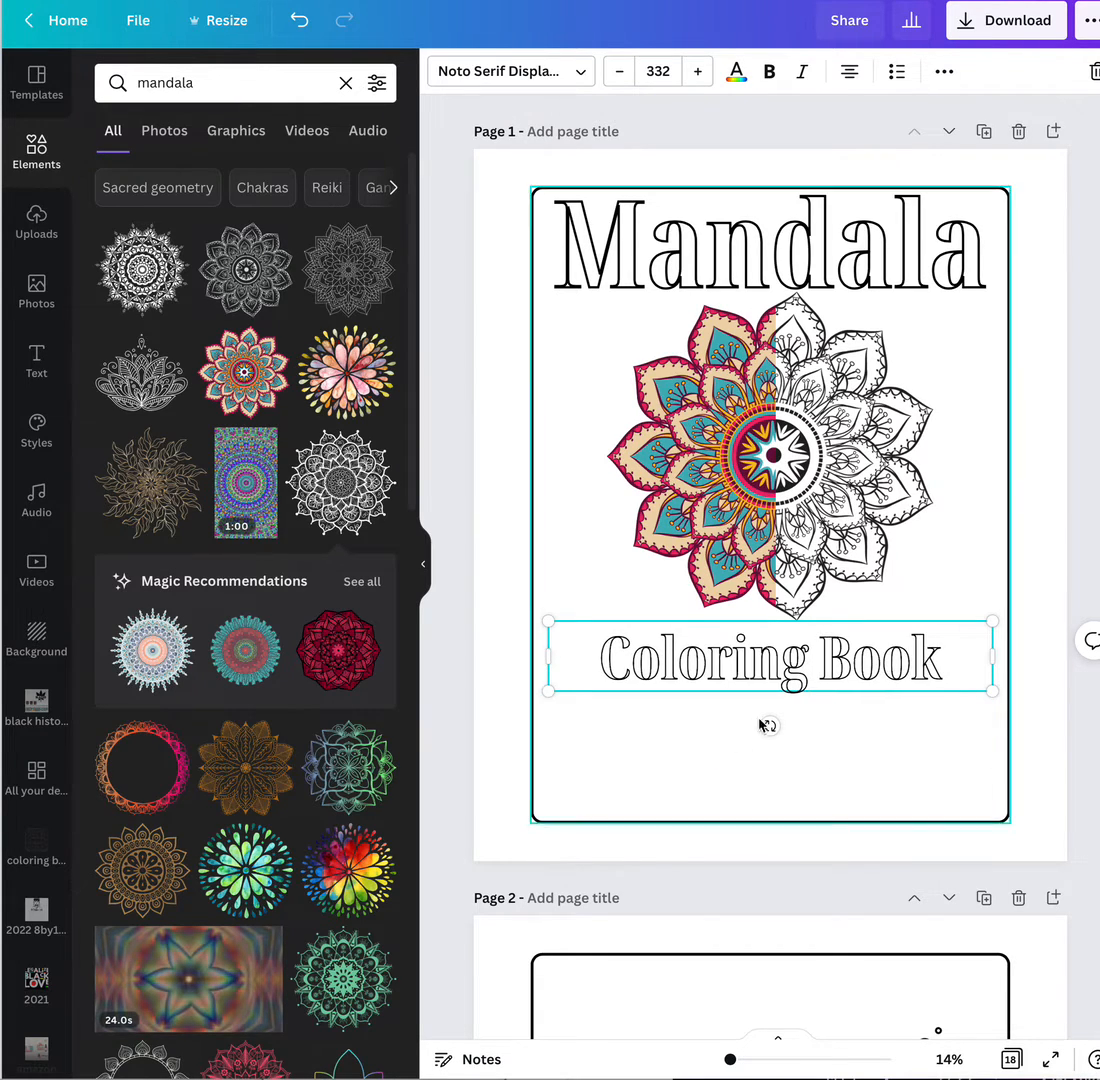
Move the "Coloring Book" text to the bottom of the frame and enlarge it to span the frame's width
{"action": "left_click_drag", "start_coordinate": [898, 619], "coordinate": [882, 752]}
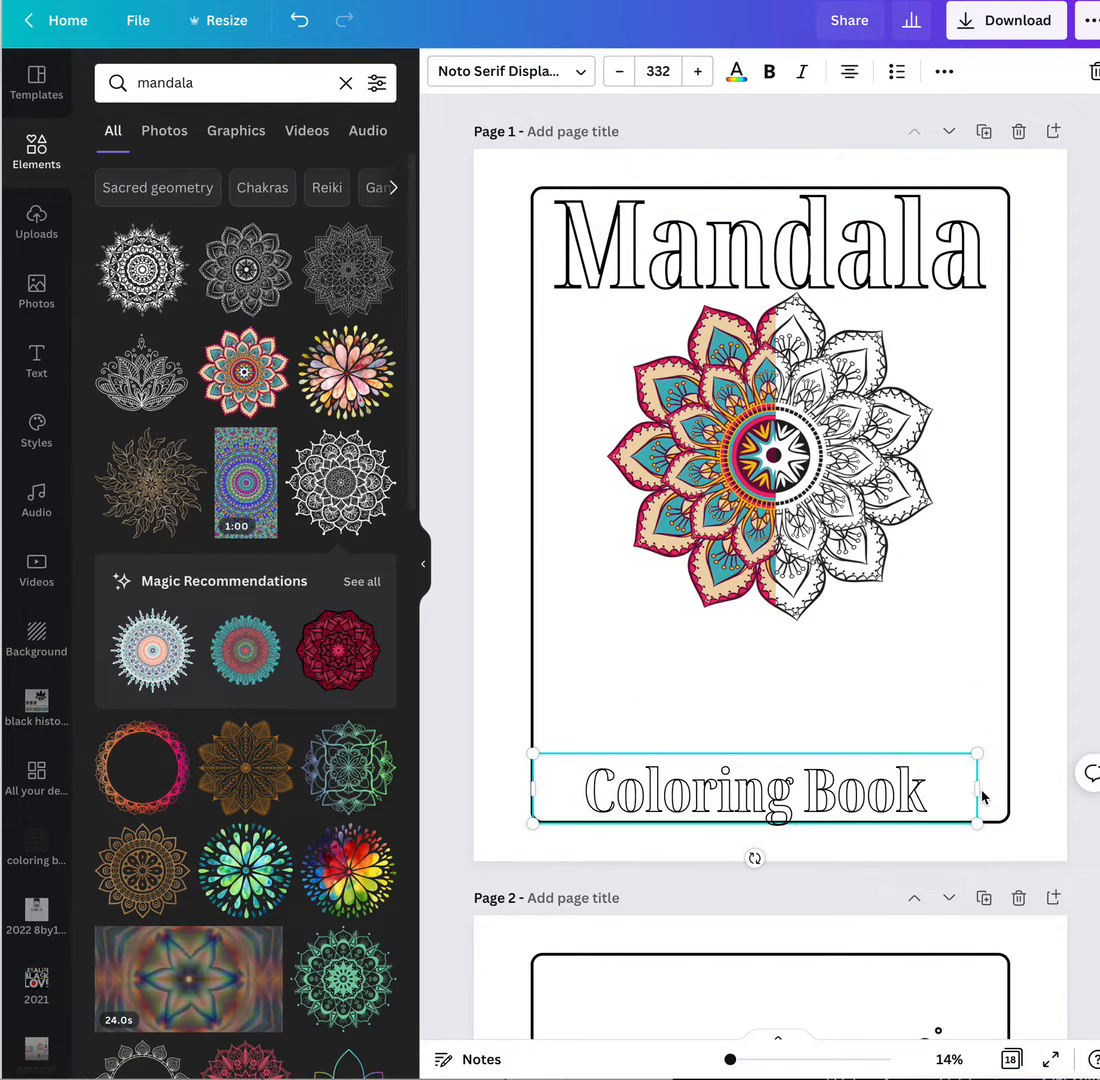
{"action": "left_click_drag", "start_coordinate": [976, 791], "coordinate": [963, 791]}
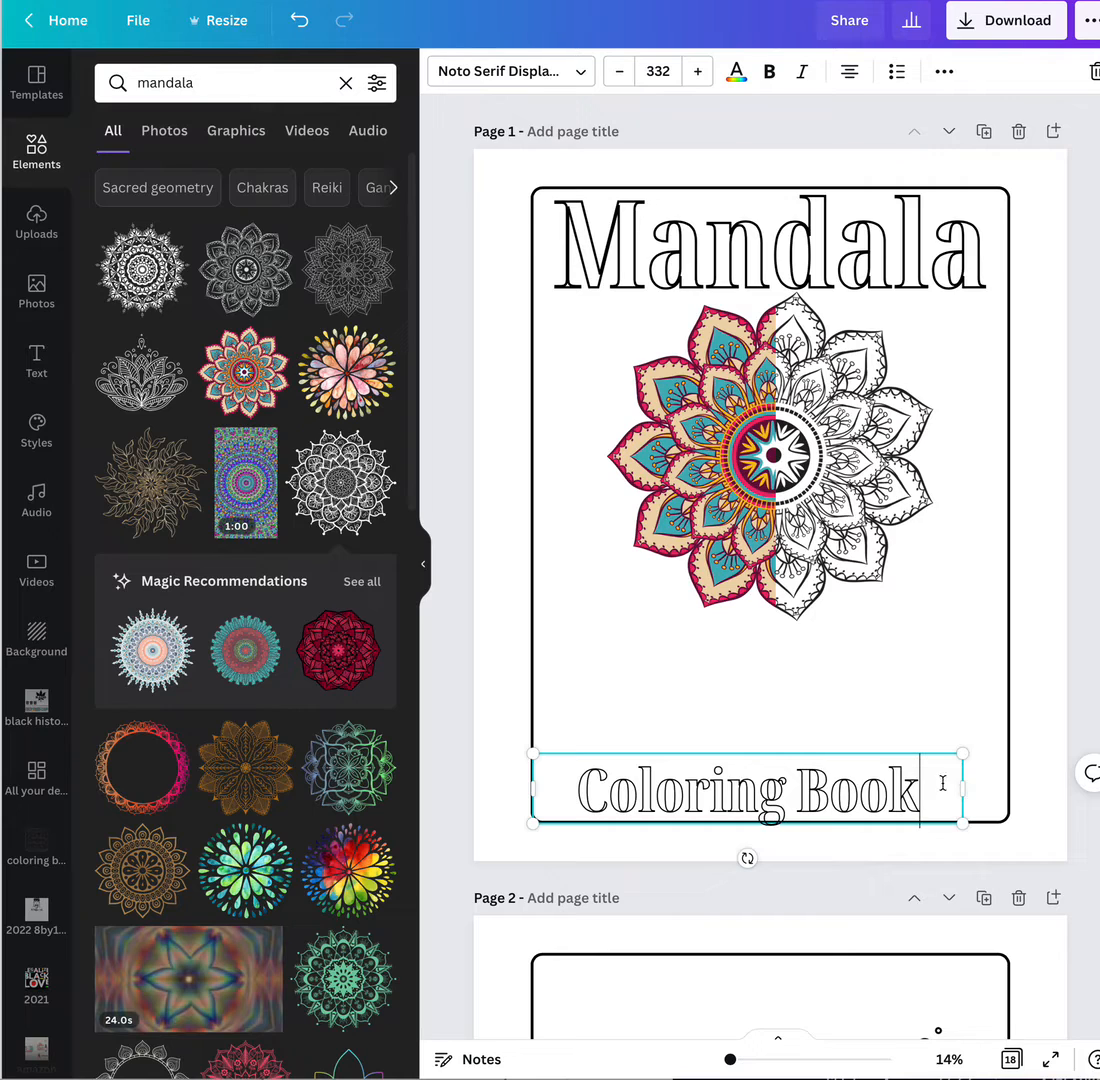
{"action": "left_click_drag", "start_coordinate": [961, 790], "coordinate": [998, 703]}
{"action": "left_click", "coordinate": [970, 607]}
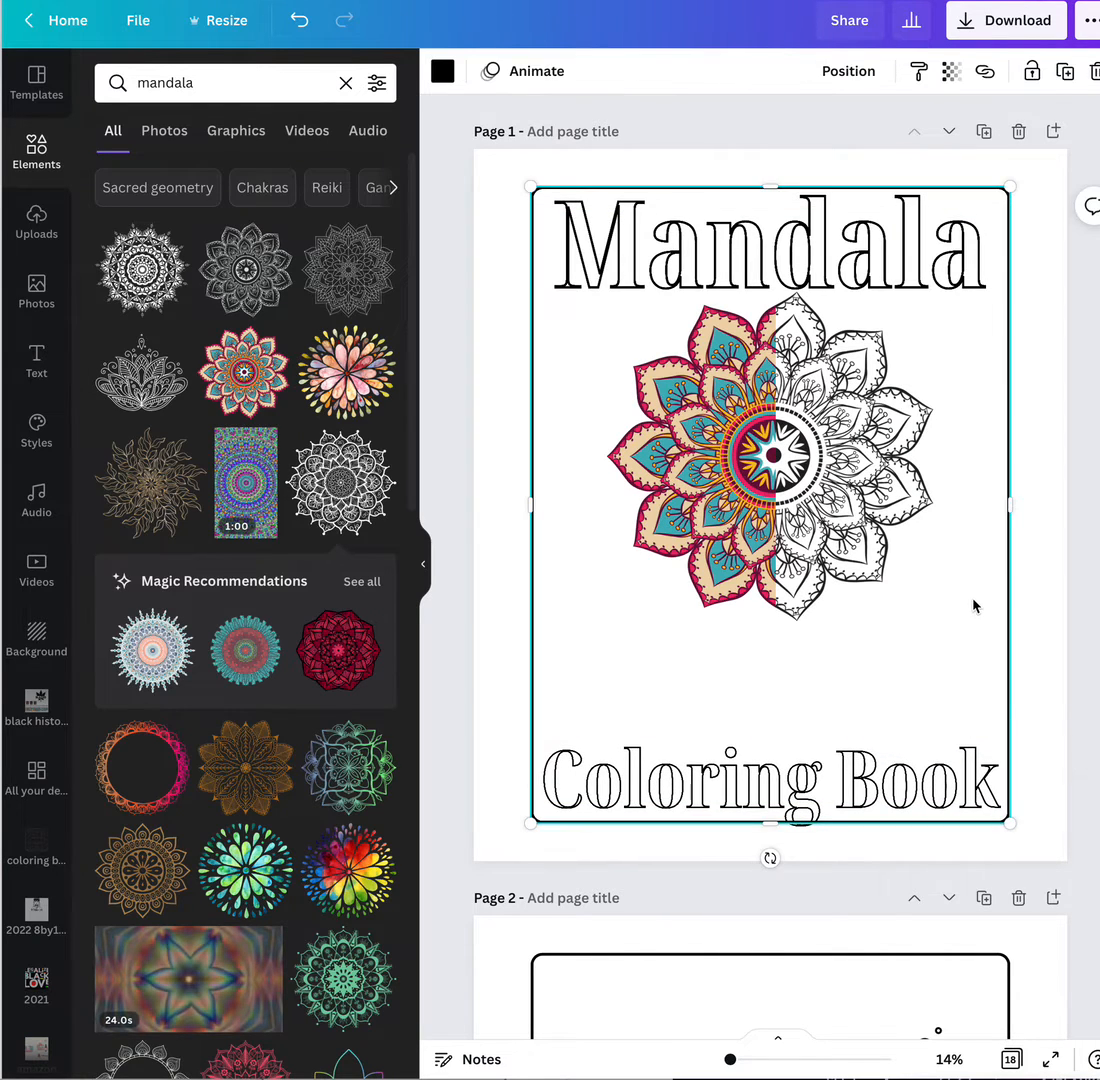
Duplicate the coloured half of the mandala, shrink the copy and place it outside the frame against its left border
{"action": "left_click", "coordinate": [735, 452]}
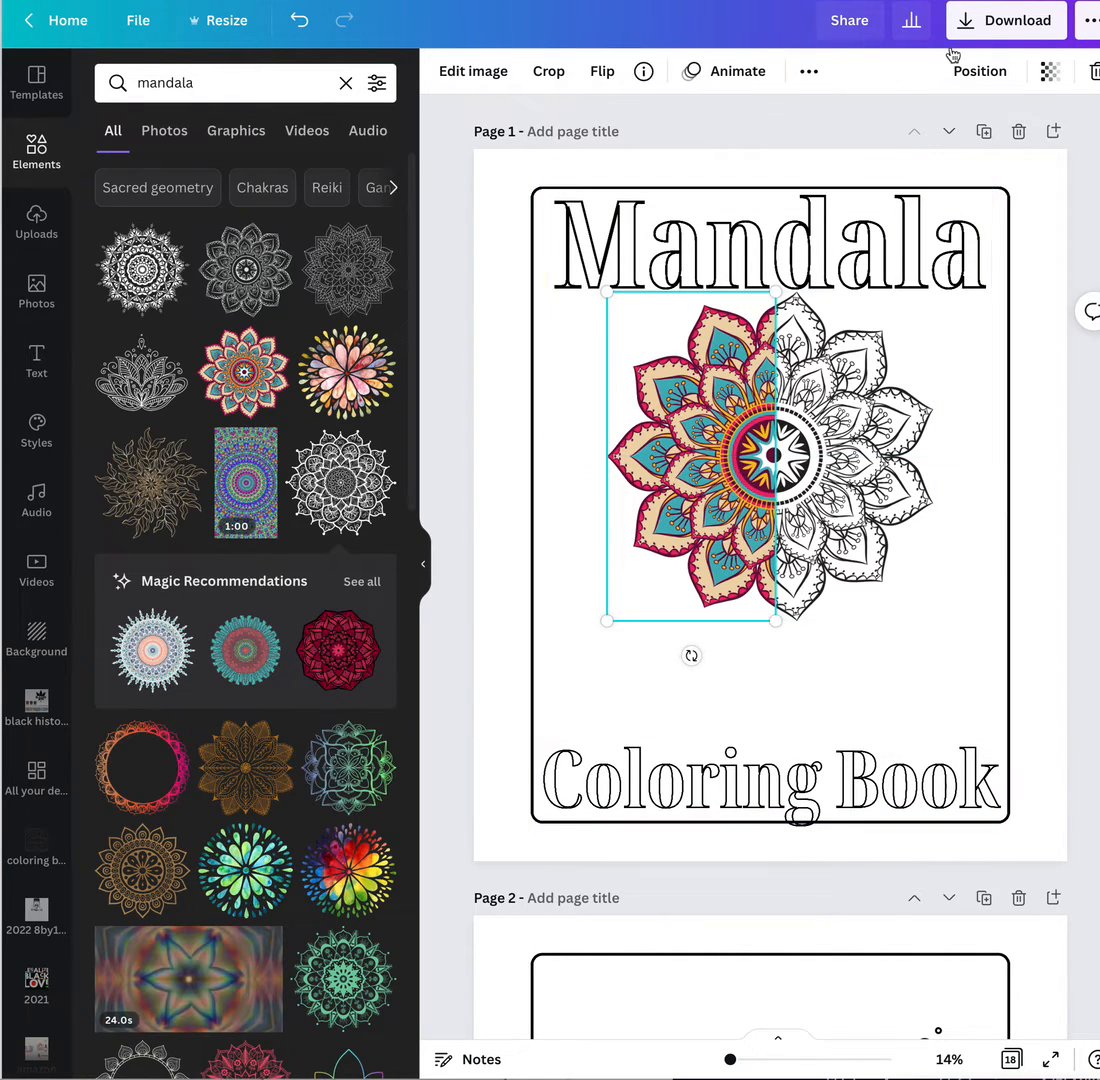
{"action": "left_click", "coordinate": [809, 71]}
{"action": "left_click", "coordinate": [801, 118]}
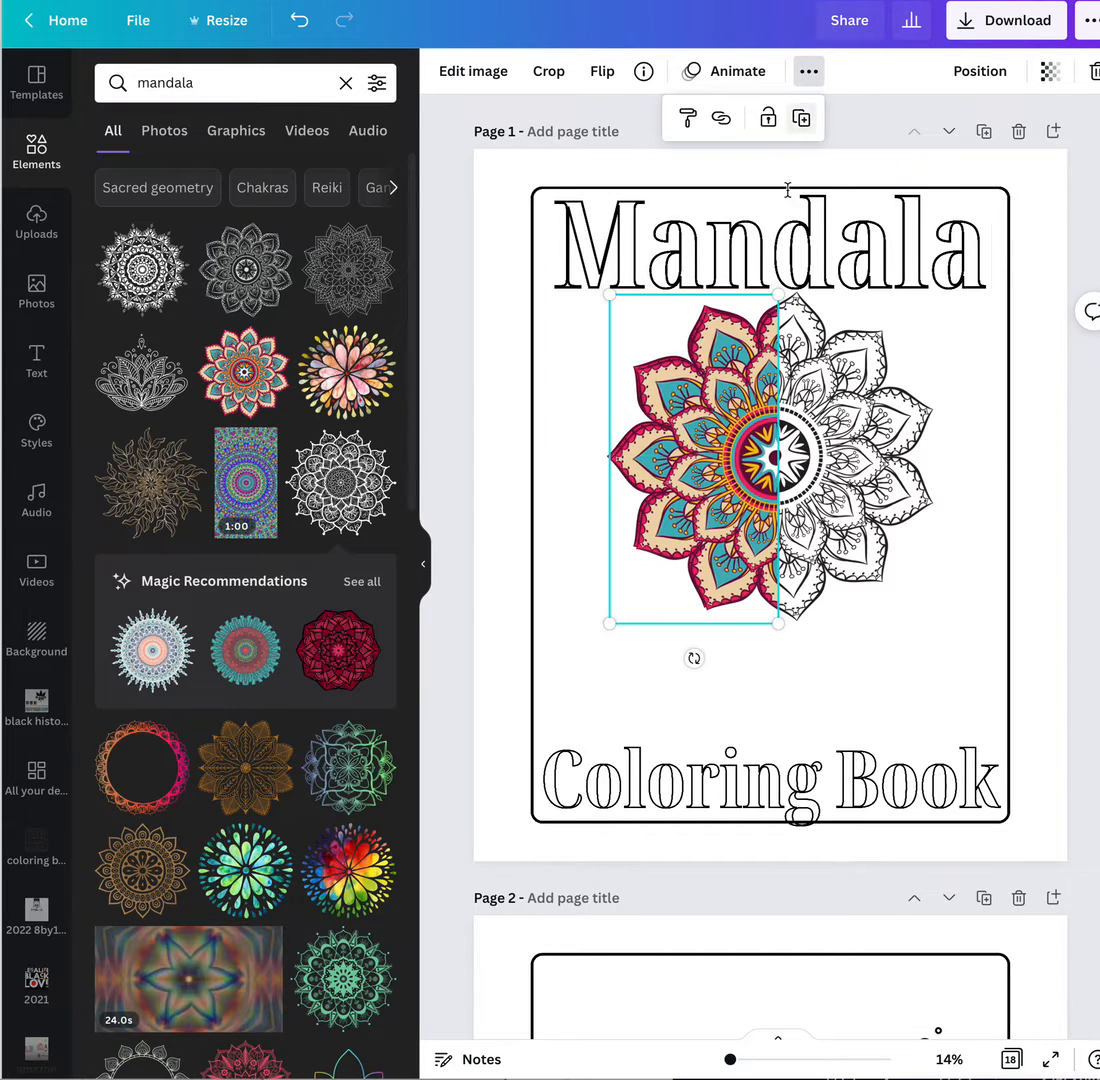
{"action": "left_click_drag", "start_coordinate": [700, 400], "coordinate": [584, 397]}
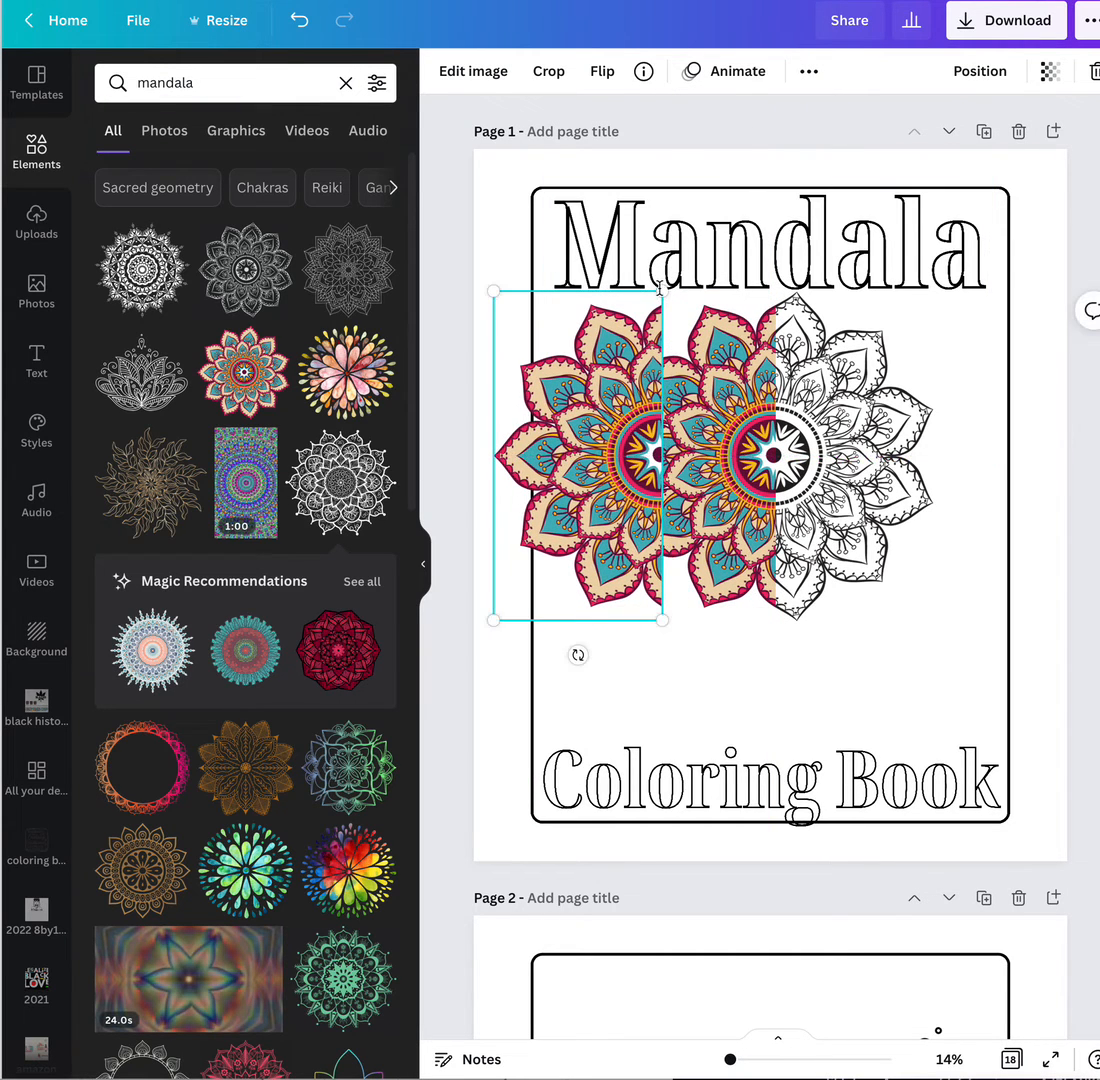
{"action": "left_click_drag", "start_coordinate": [660, 288], "coordinate": [509, 432]}
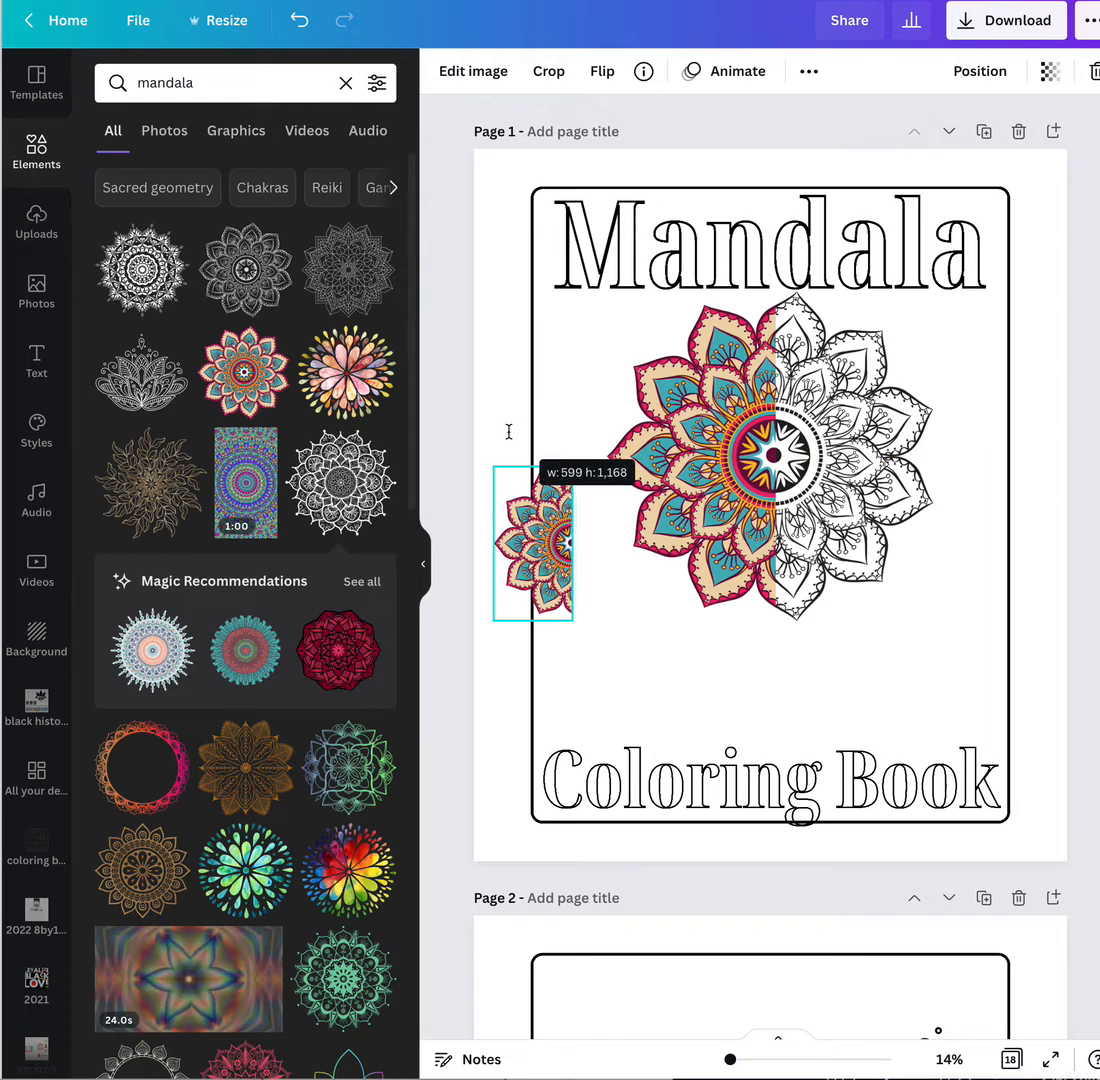
{"action": "left_click_drag", "start_coordinate": [533, 521], "coordinate": [498, 518]}
Lock the rounded black frame on page 1 in place
{"action": "left_click", "coordinate": [948, 595]}
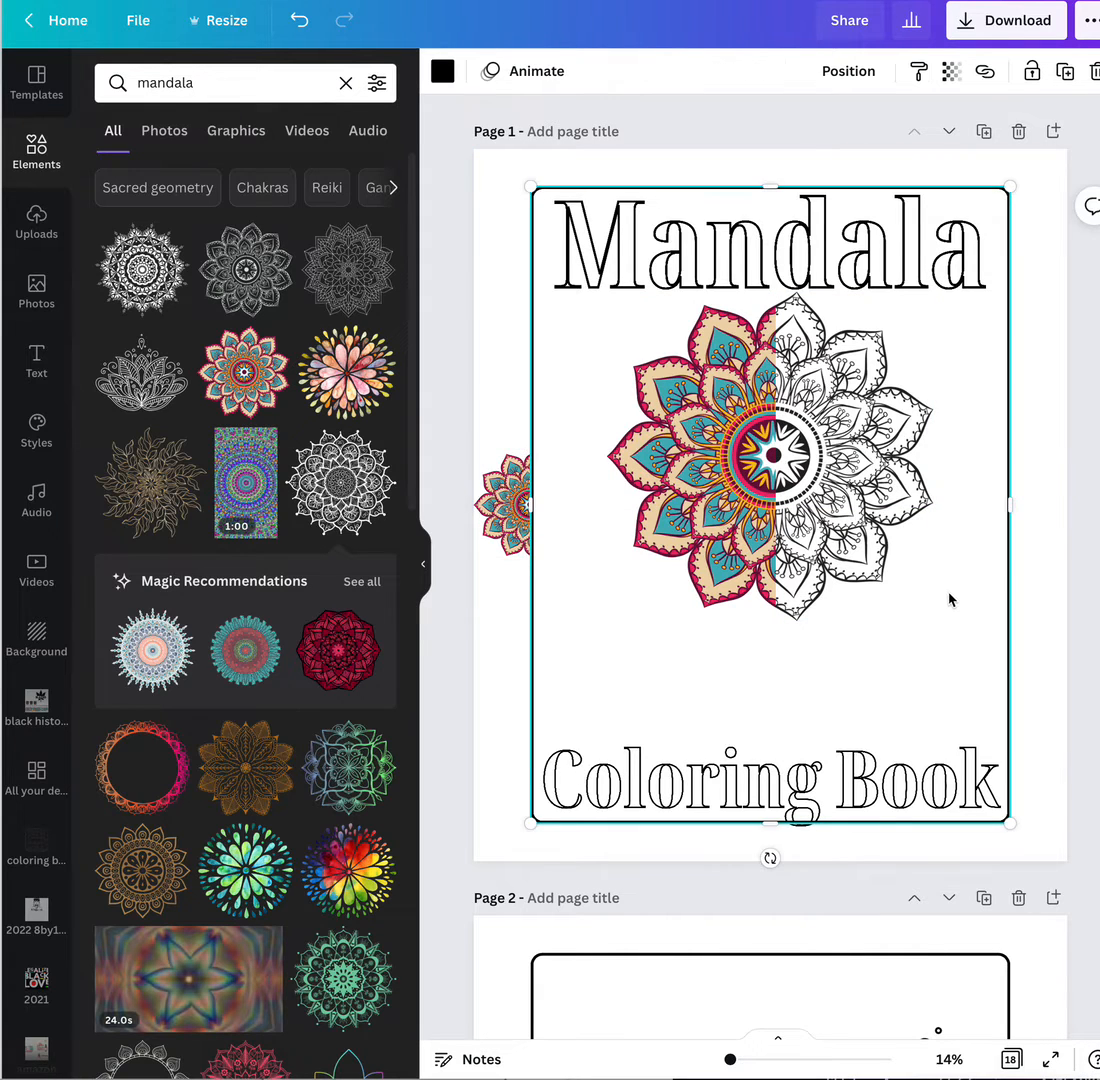
{"action": "mouse_move", "coordinate": [948, 597]}
{"action": "left_mouse_down"}
{"action": "mouse_move", "coordinate": [760, 463]}
{"action": "mouse_move", "coordinate": [949, 580]}
{"action": "mouse_move", "coordinate": [946, 592]}
{"action": "left_mouse_up"}
{"action": "left_click", "coordinate": [1031, 72]}
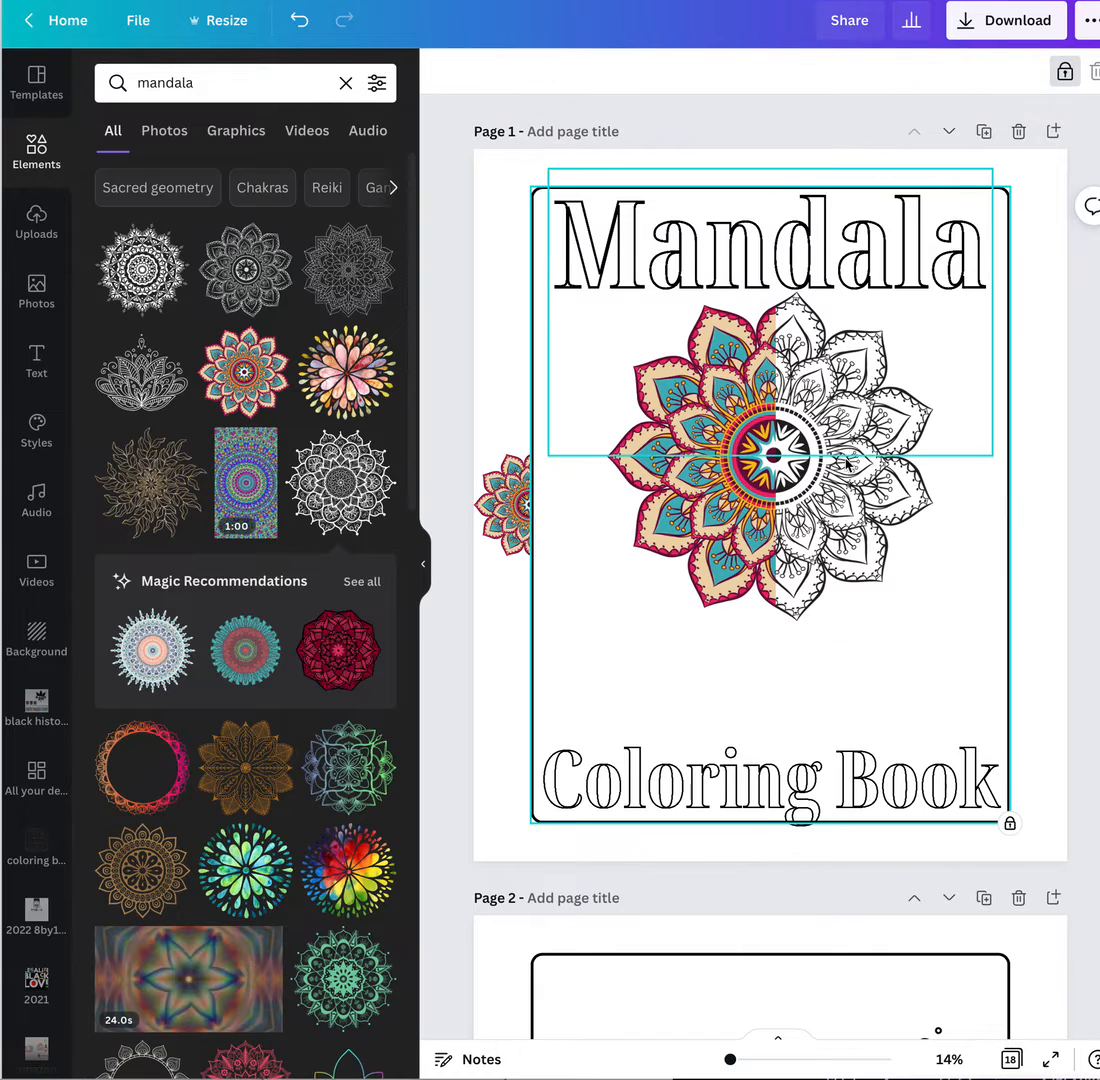
Duplicate the black-and-white mandala and move the copy down and to the left of the original
{"action": "left_click", "coordinate": [828, 539]}
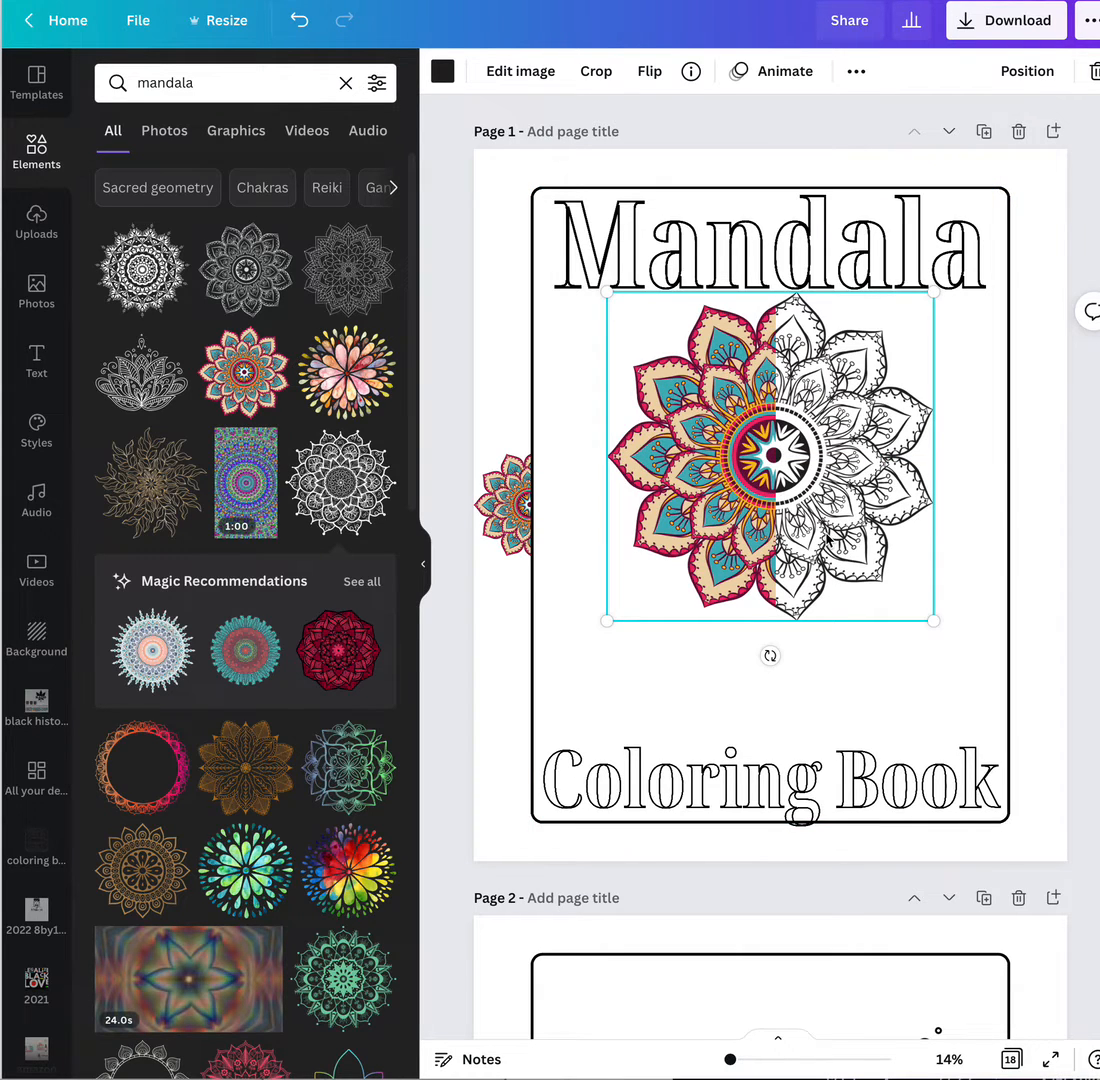
{"action": "left_click", "coordinate": [857, 72]}
{"action": "left_click", "coordinate": [848, 120]}
{"action": "left_click_drag", "start_coordinate": [700, 450], "coordinate": [656, 587]}
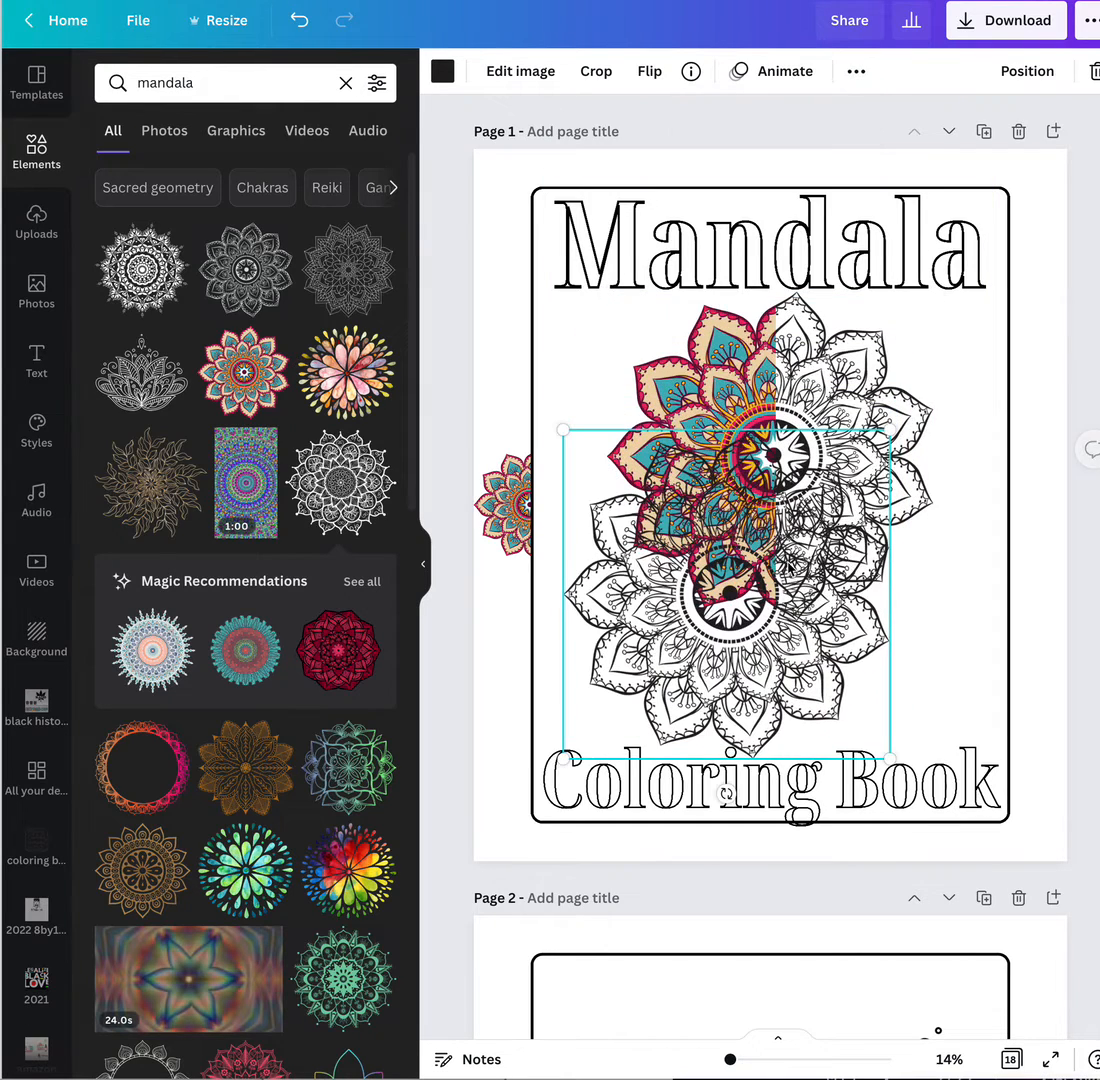
{"action": "left_click", "coordinate": [650, 73]}
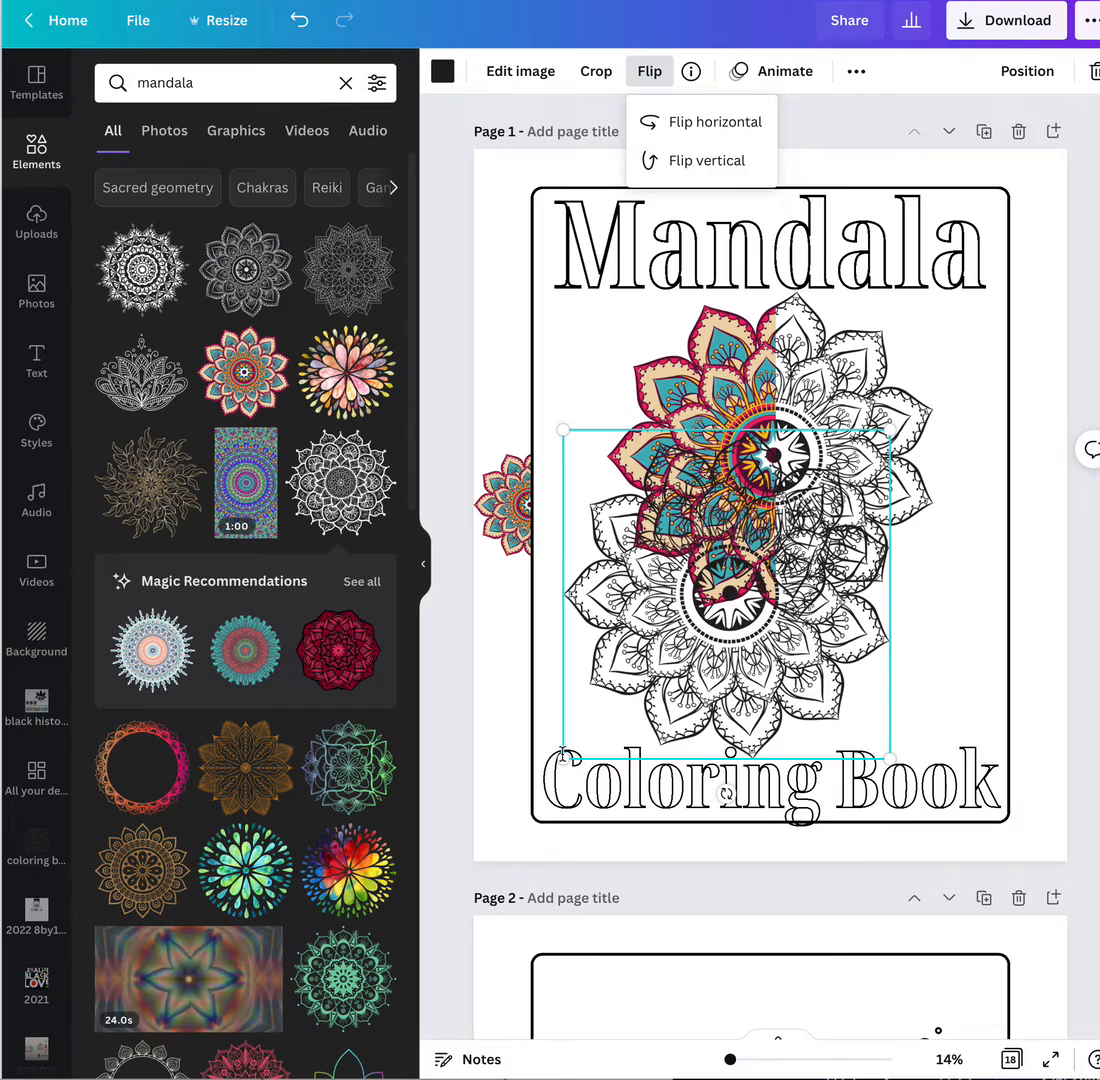
{"action": "mouse_move", "coordinate": [563, 755]}
{"action": "left_mouse_down"}
{"action": "mouse_move", "coordinate": [587, 732]}
{"action": "mouse_move", "coordinate": [561, 760]}
{"action": "left_mouse_up"}
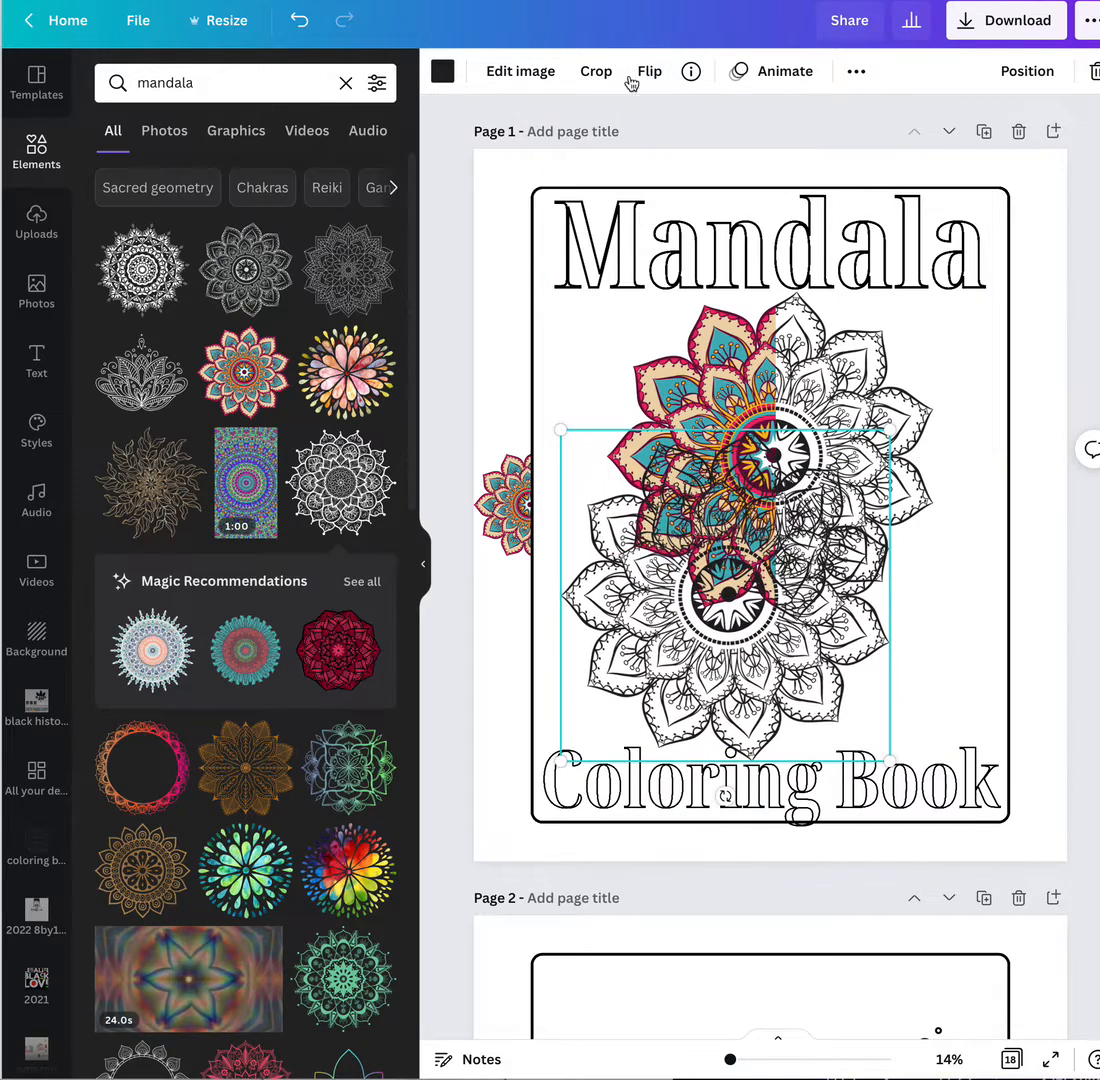
Crop the duplicated black-and-white mandala to its right half
{"action": "left_click", "coordinate": [598, 73]}
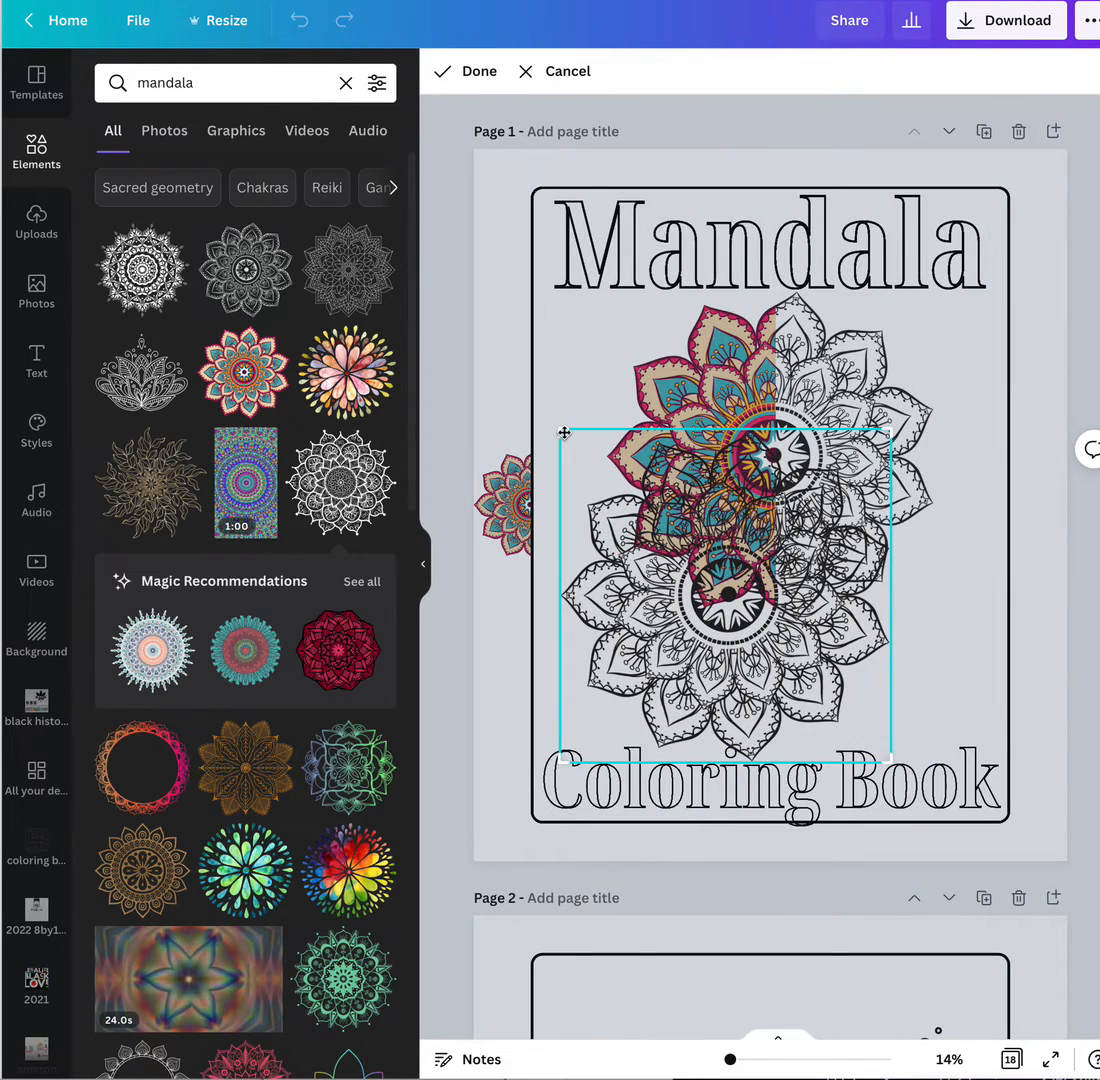
{"action": "left_click_drag", "start_coordinate": [564, 432], "coordinate": [733, 437]}
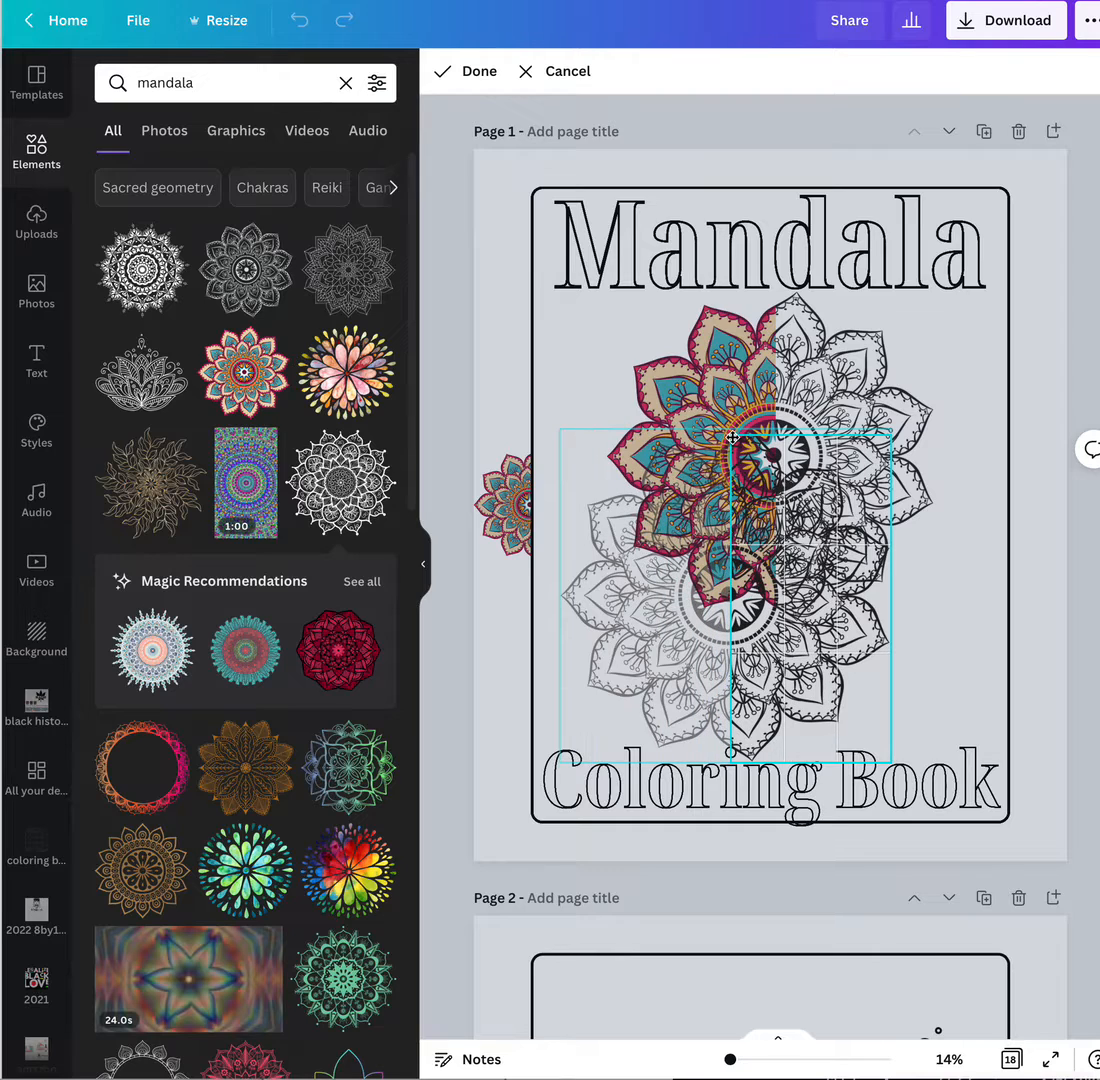
{"action": "left_click", "coordinate": [479, 71]}
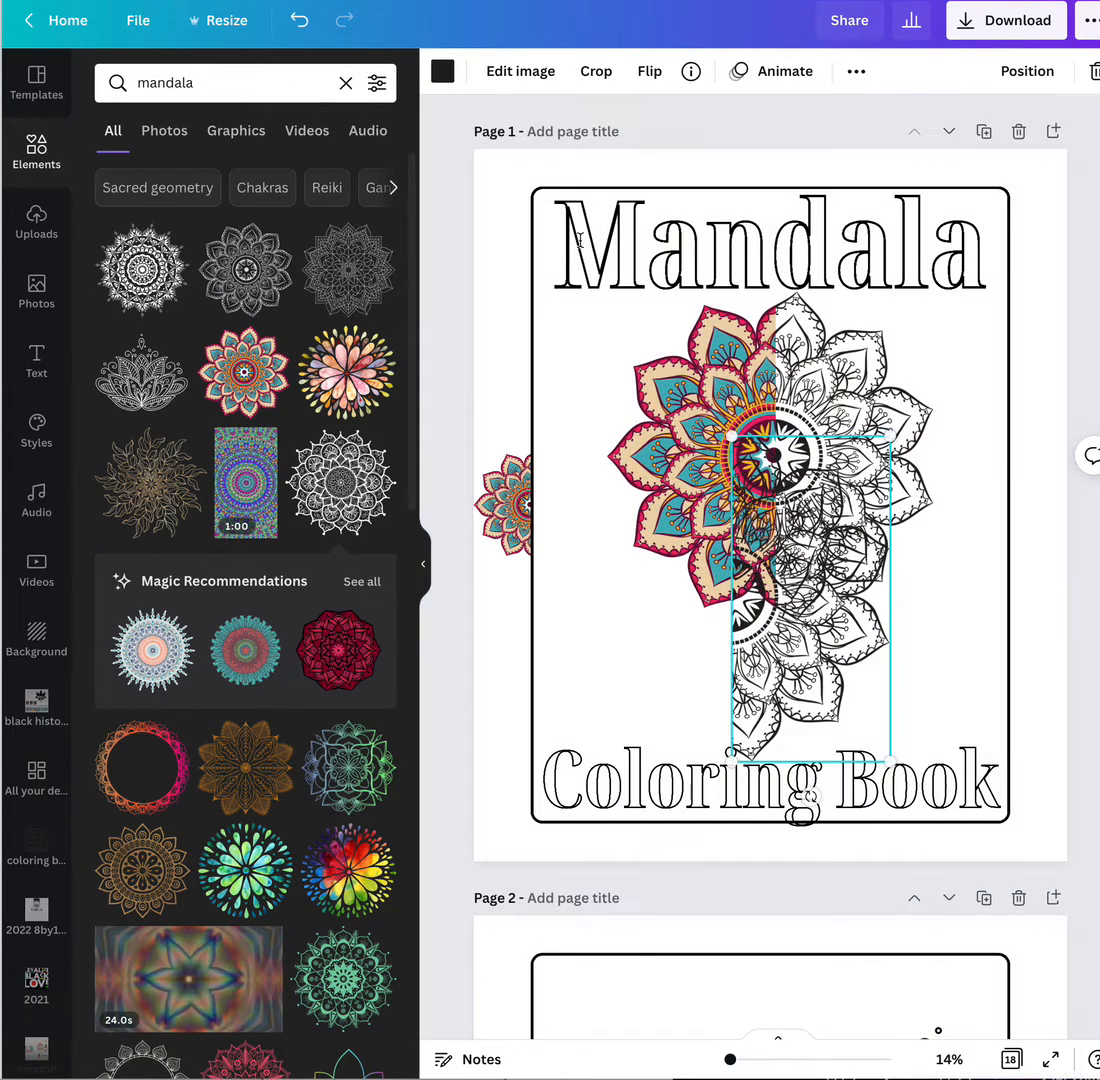
Shrink the cropped black-and-white half and move it to the frame's left border, above the small coloured half
{"action": "left_click_drag", "start_coordinate": [862, 675], "coordinate": [719, 582]}
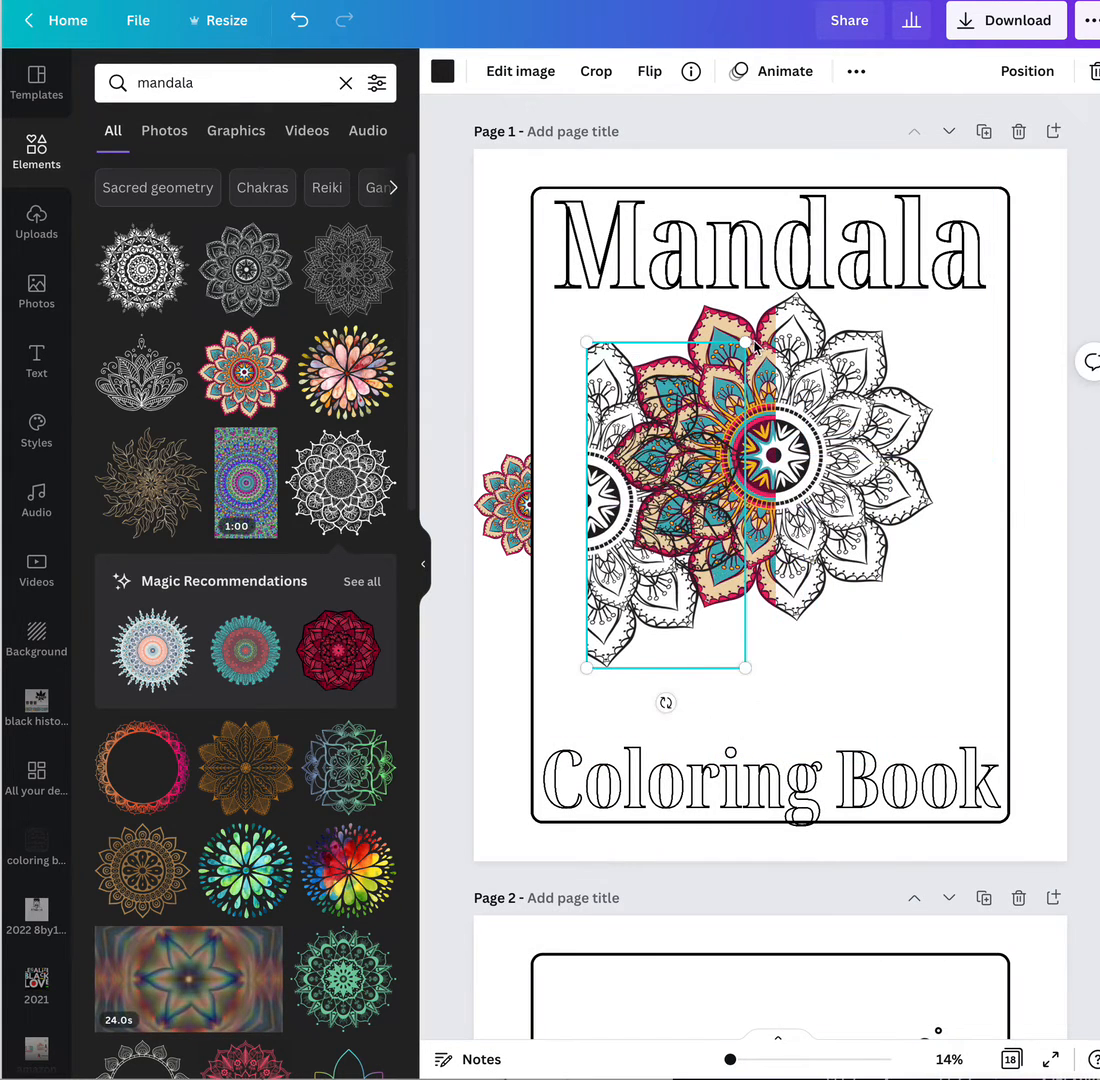
{"action": "left_click_drag", "start_coordinate": [733, 367], "coordinate": [665, 506]}
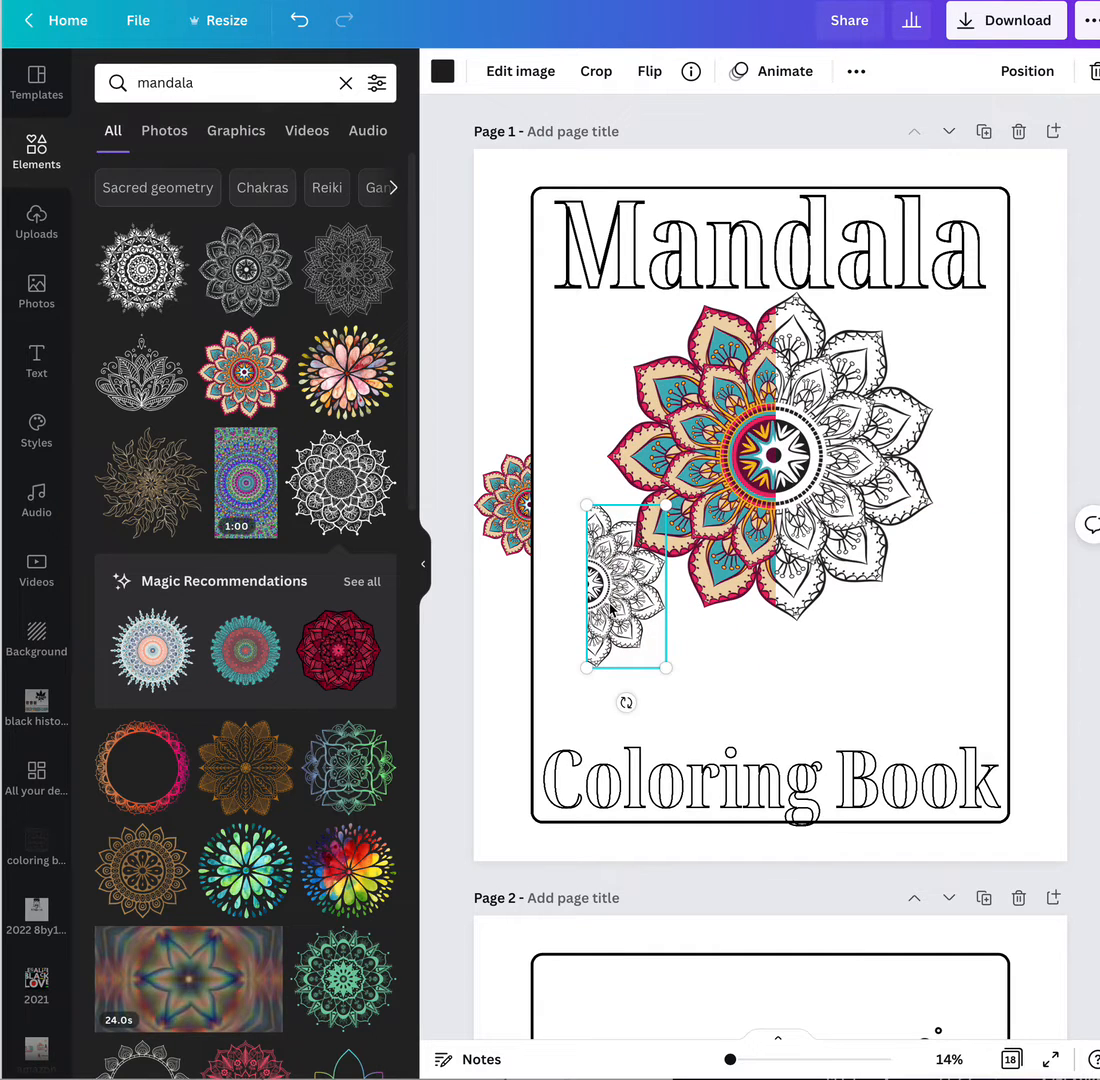
{"action": "left_click_drag", "start_coordinate": [610, 596], "coordinate": [526, 400]}
Flip the small black-and-white half mandala horizontally so its petals point to the left
{"action": "left_click", "coordinate": [651, 71]}
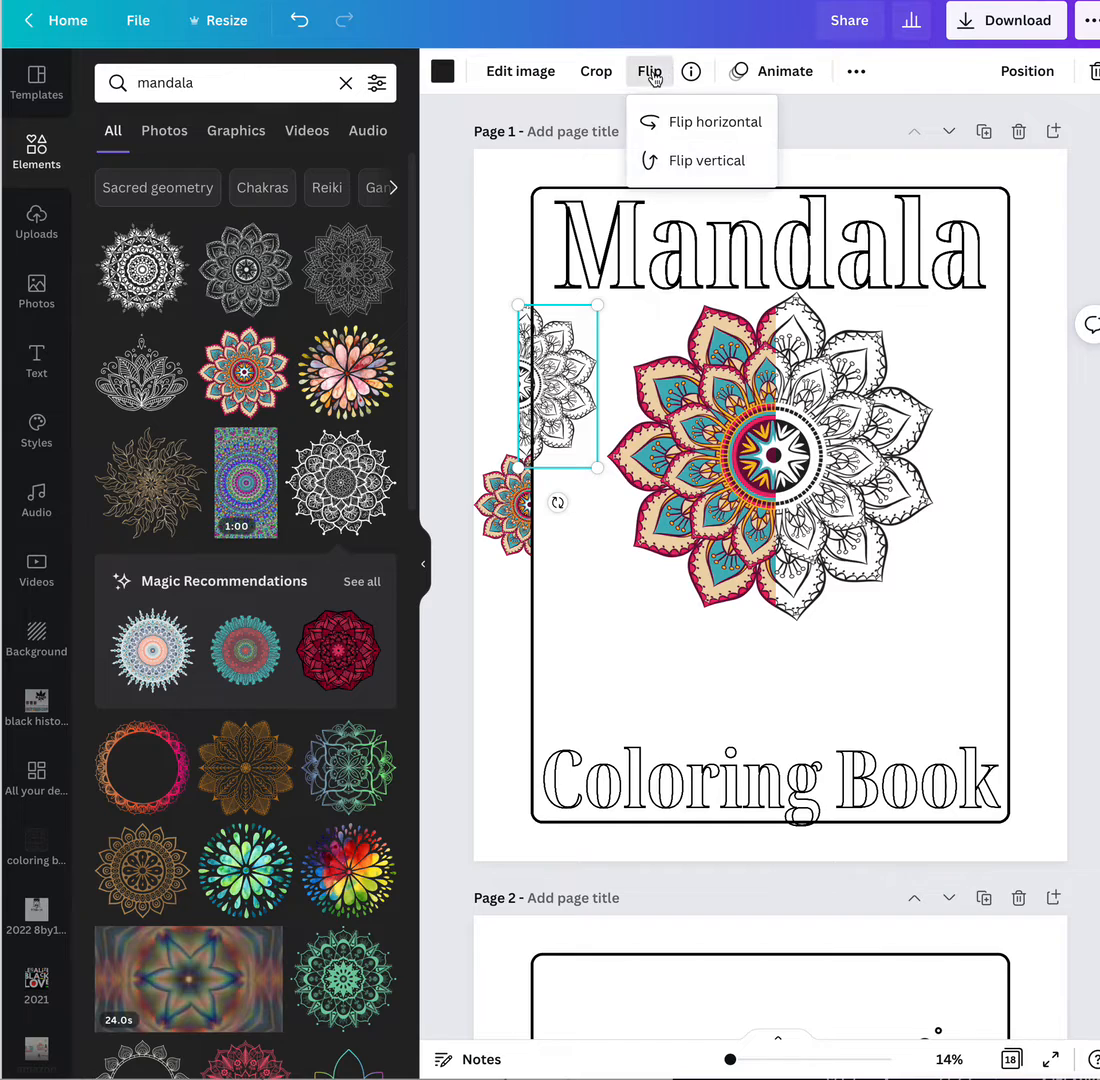
{"action": "left_click", "coordinate": [741, 170]}
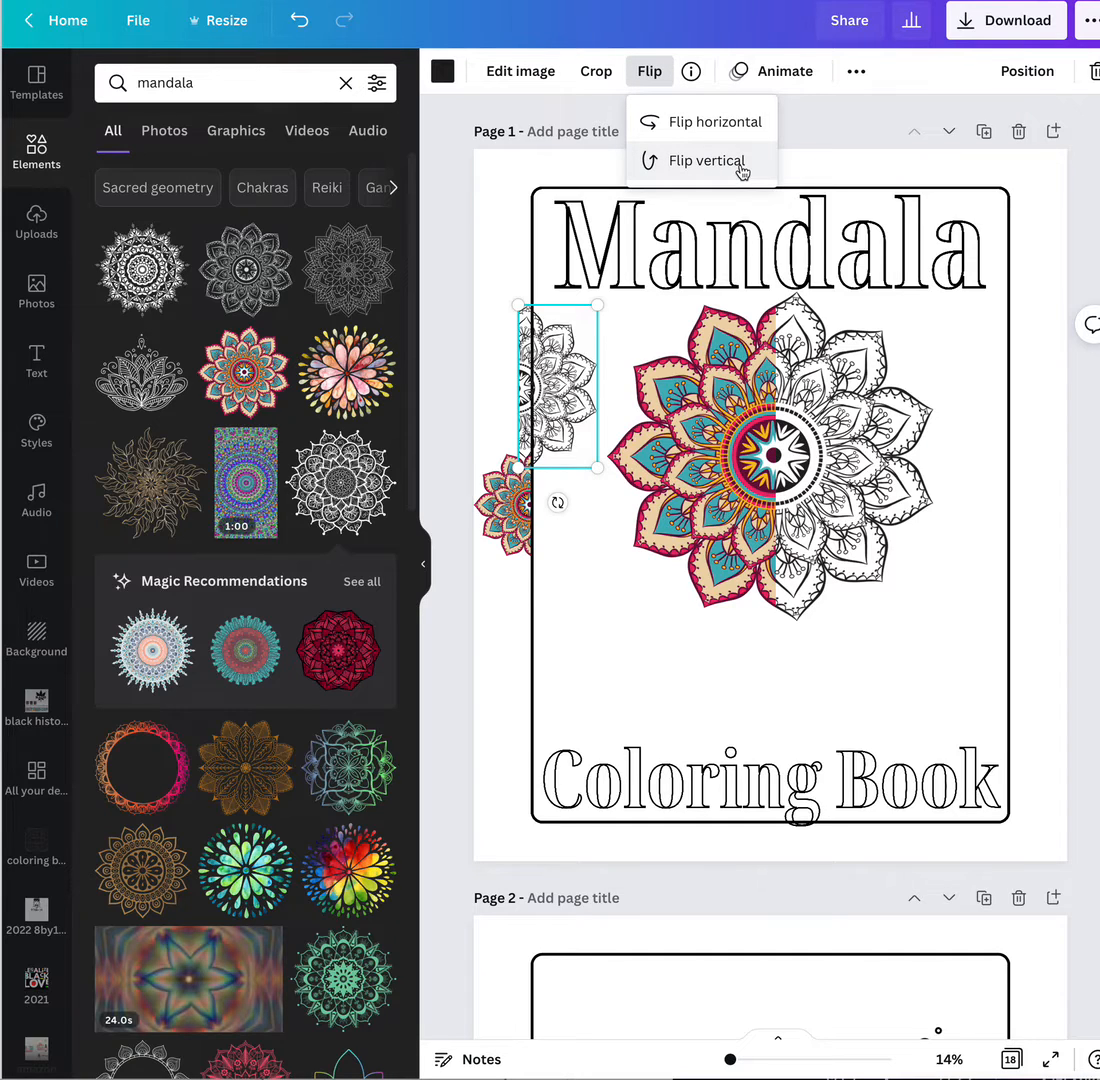
{"action": "left_click", "coordinate": [741, 169]}
{"action": "left_click", "coordinate": [730, 125]}
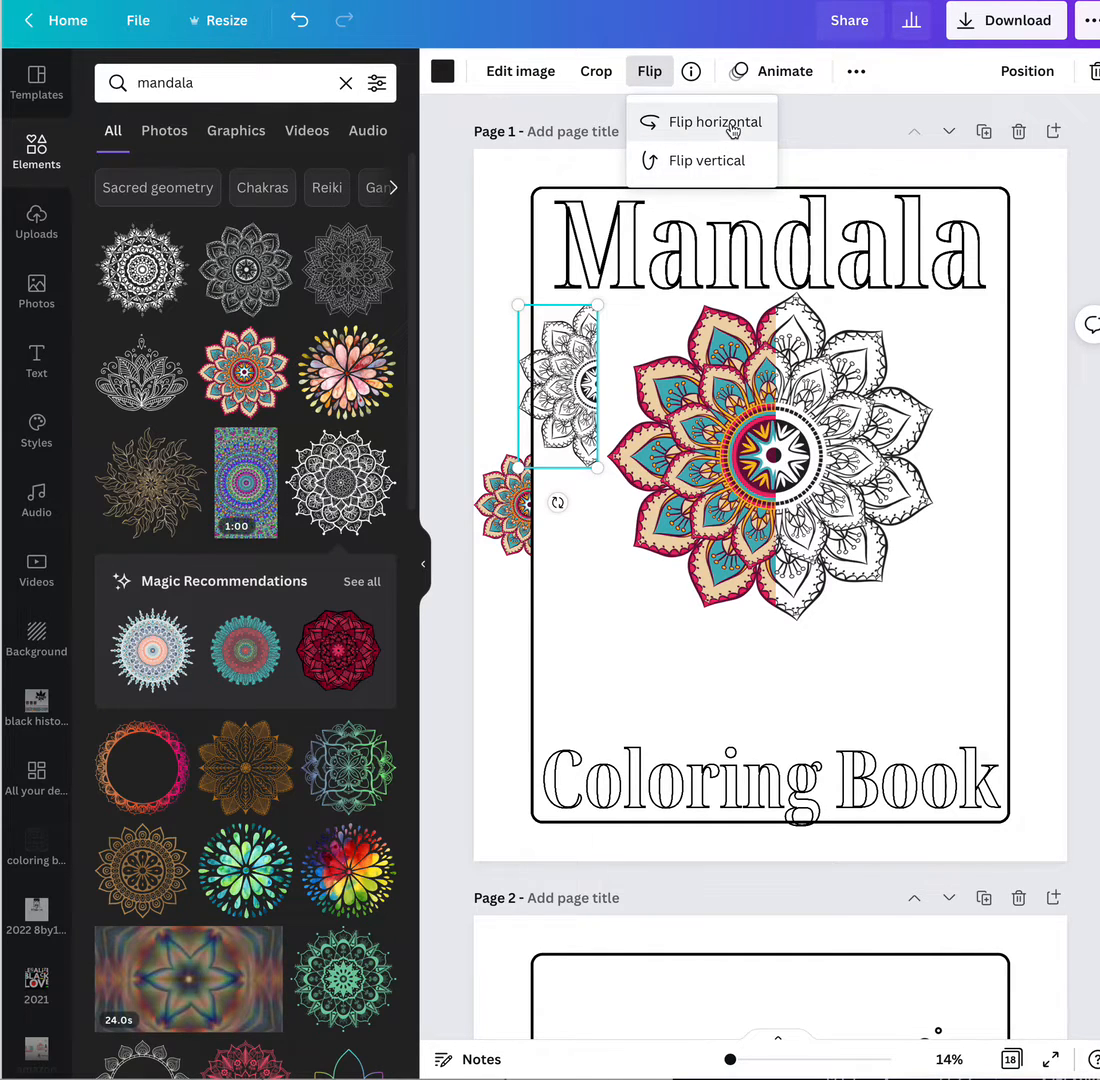
Shrink the black-and-white half further, set it against the outside of the left border and reposition the coloured half beneath it
{"action": "left_click_drag", "start_coordinate": [559, 371], "coordinate": [509, 366]}
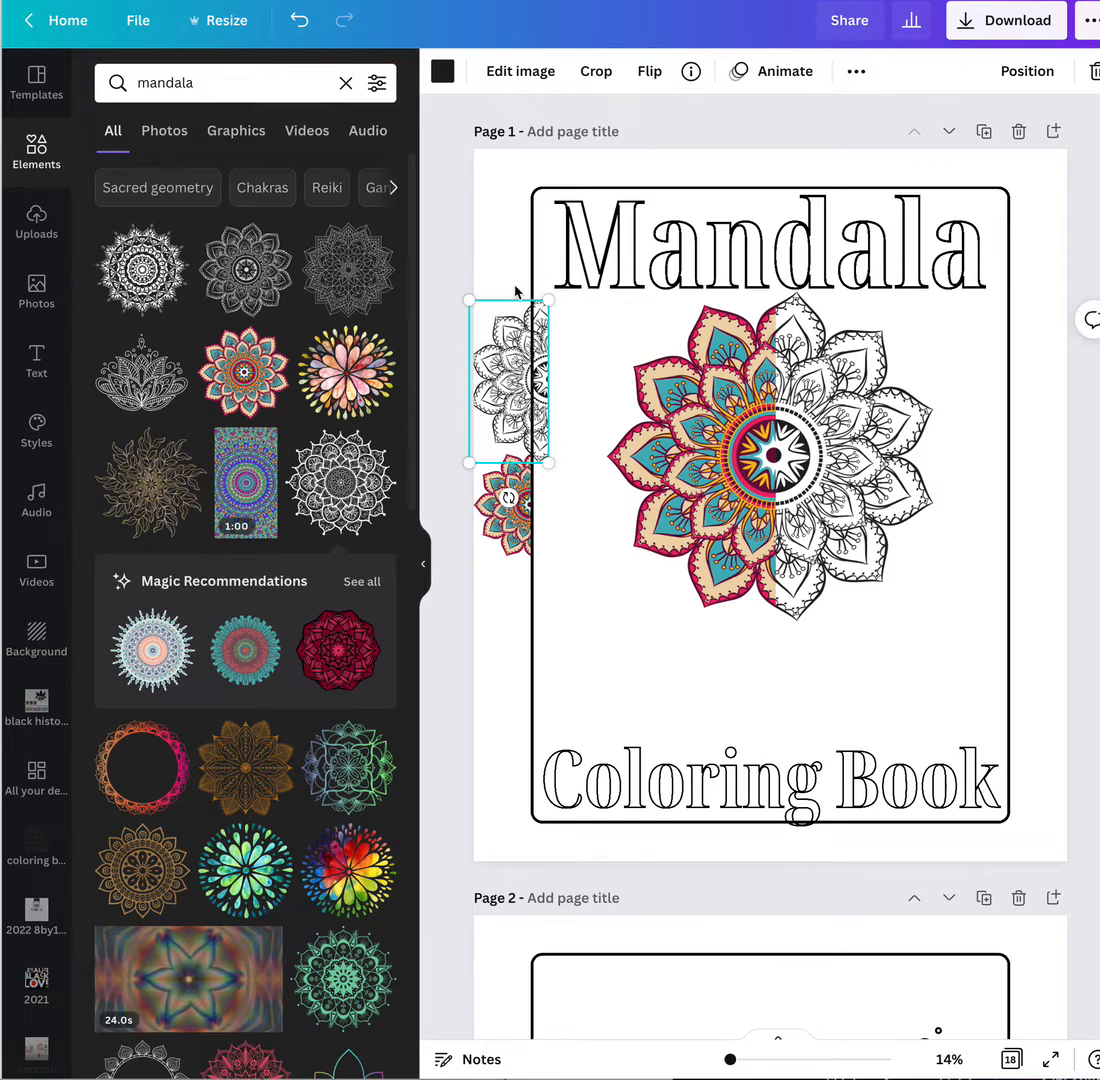
{"action": "left_click_drag", "start_coordinate": [469, 299], "coordinate": [488, 347]}
{"action": "left_click_drag", "start_coordinate": [516, 502], "coordinate": [516, 547]}
{"action": "left_click", "coordinate": [587, 545]}
Resize the small coloured half mandala and align it directly beneath the black-and-white half at the left border
{"action": "left_click", "coordinate": [508, 523]}
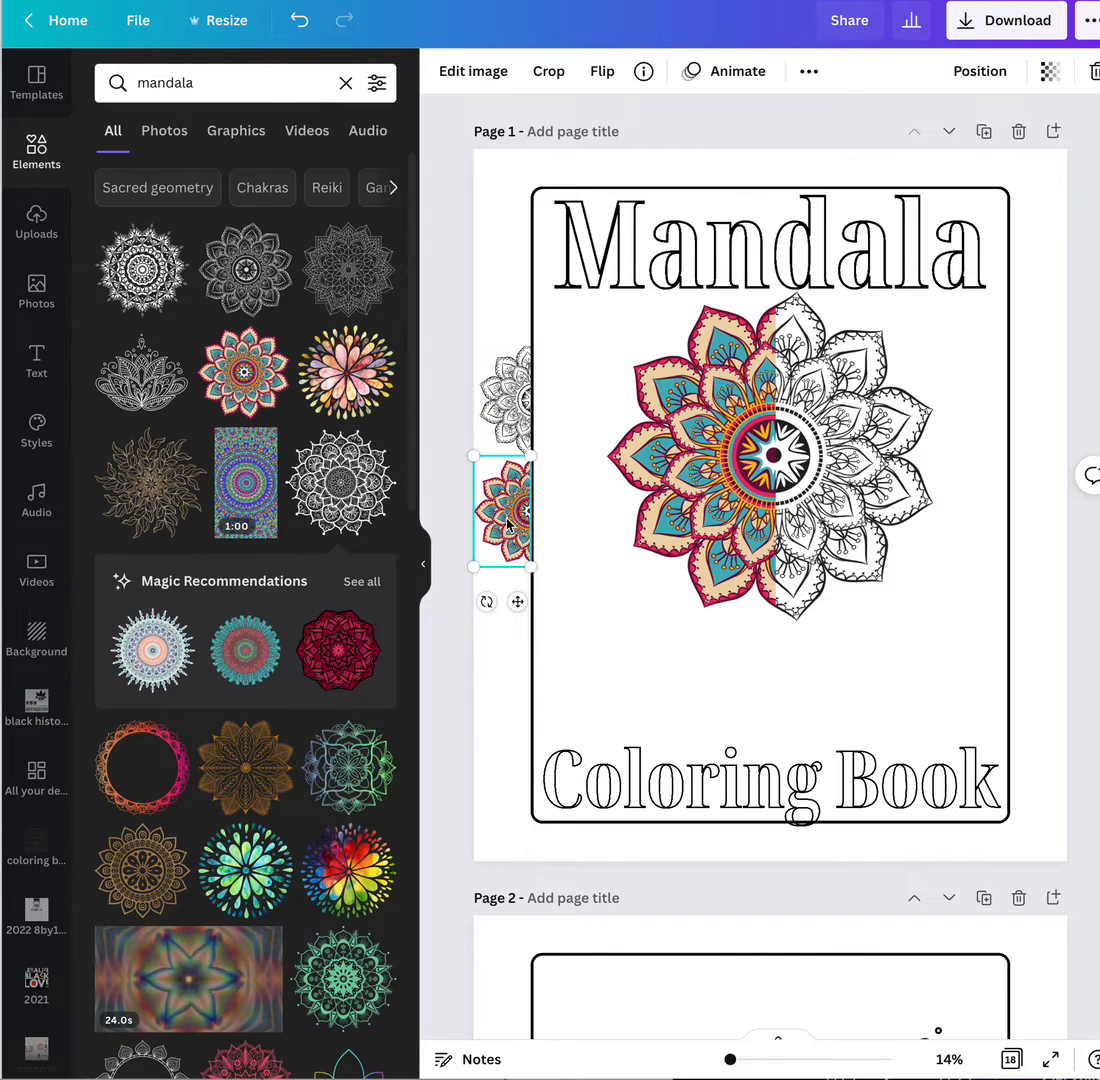
{"action": "left_click_drag", "start_coordinate": [476, 566], "coordinate": [478, 570]}
{"action": "left_click", "coordinate": [497, 588]}
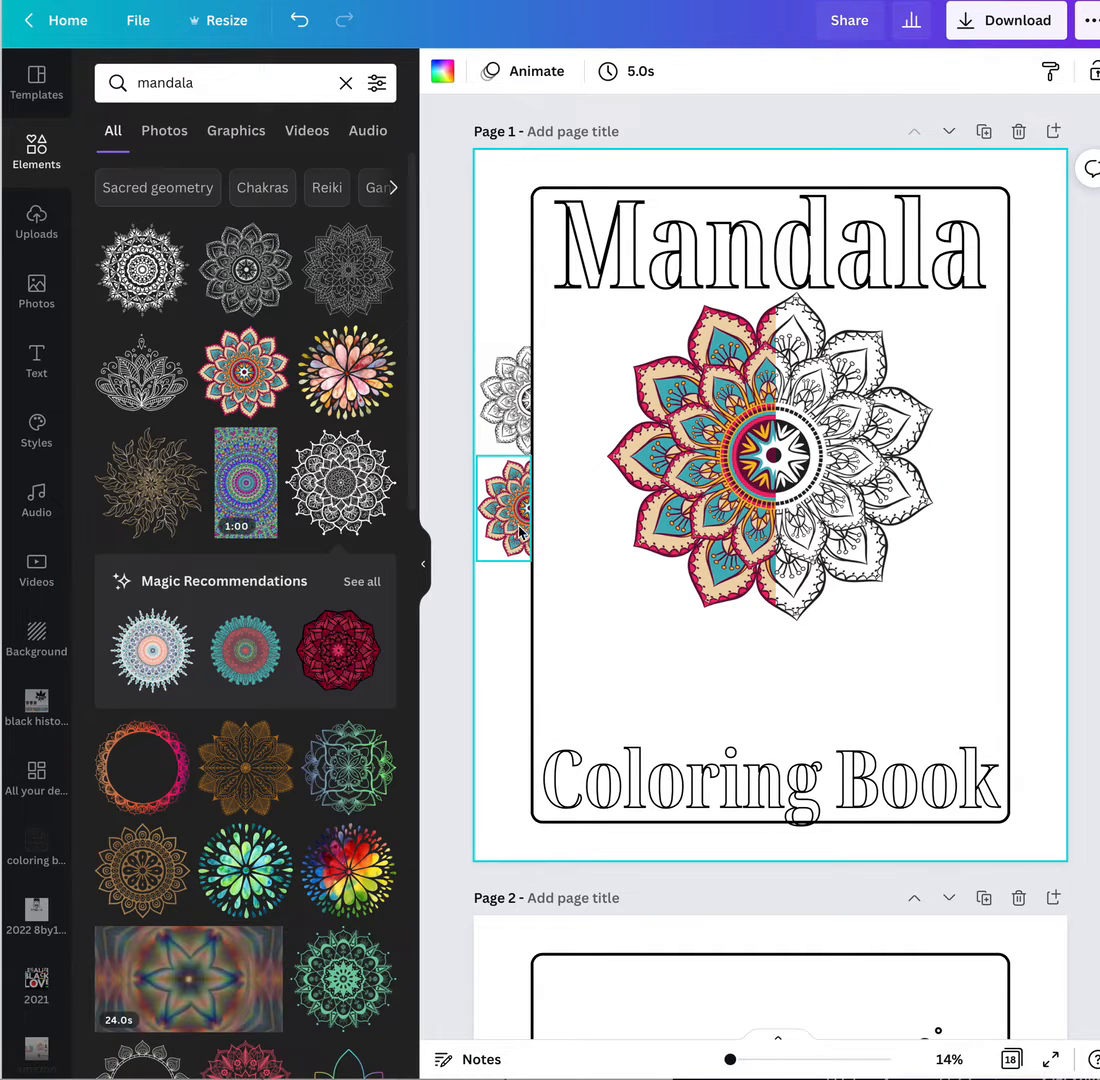
{"action": "left_click_drag", "start_coordinate": [521, 400], "coordinate": [519, 394]}
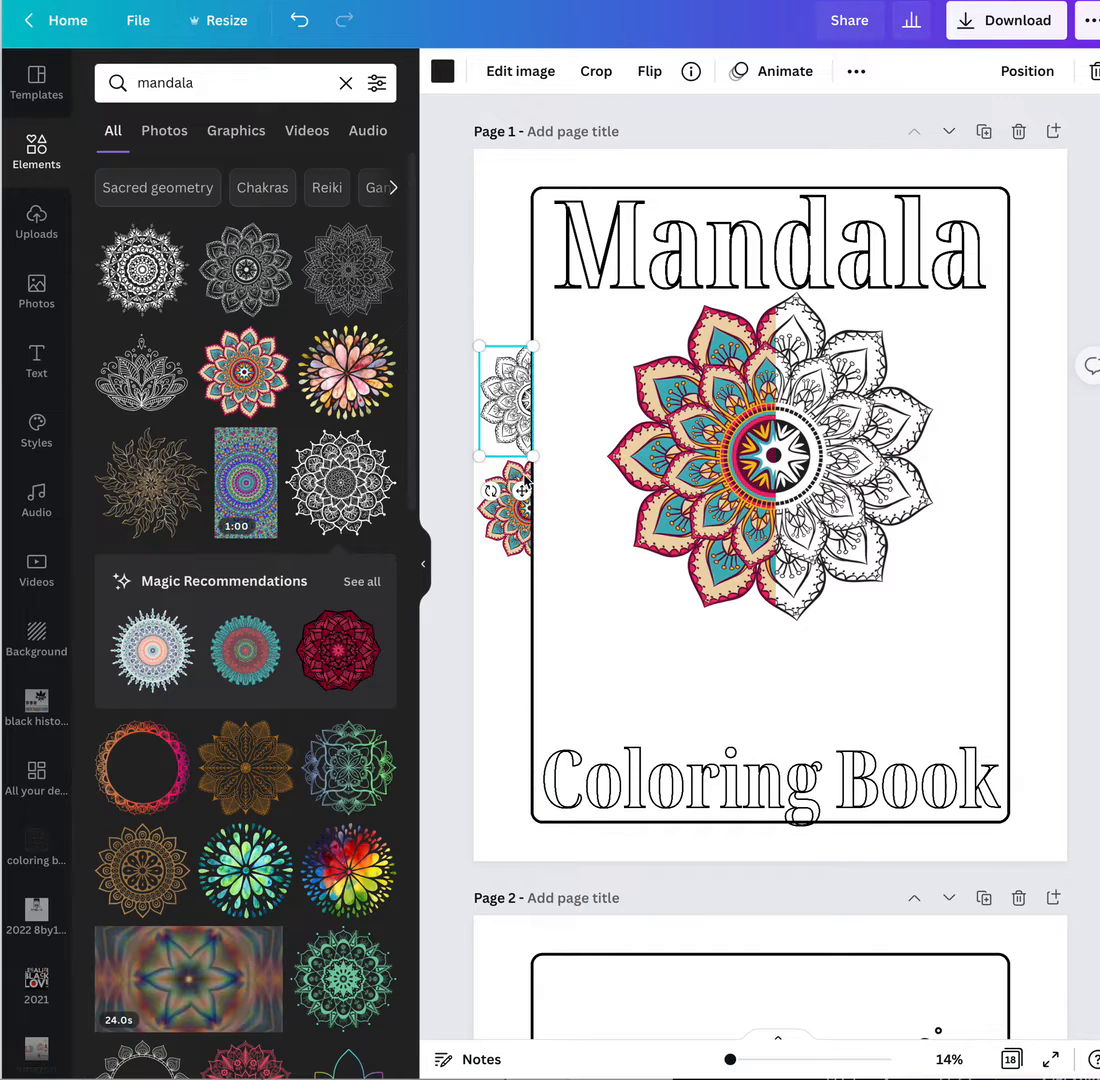
{"action": "left_click", "coordinate": [505, 508]}
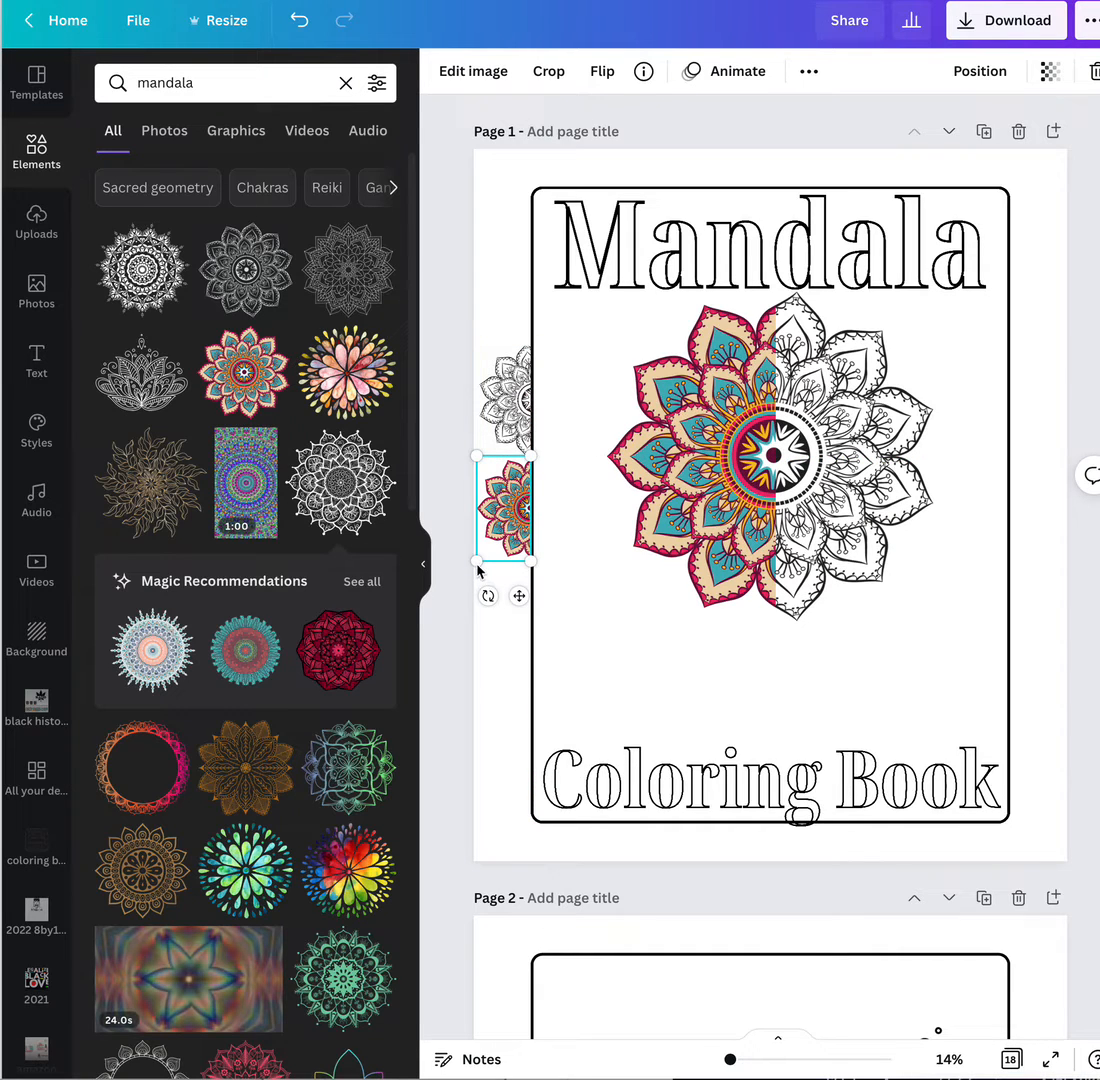
{"action": "left_click_drag", "start_coordinate": [478, 563], "coordinate": [467, 584]}
{"action": "left_click_drag", "start_coordinate": [509, 510], "coordinate": [516, 512]}
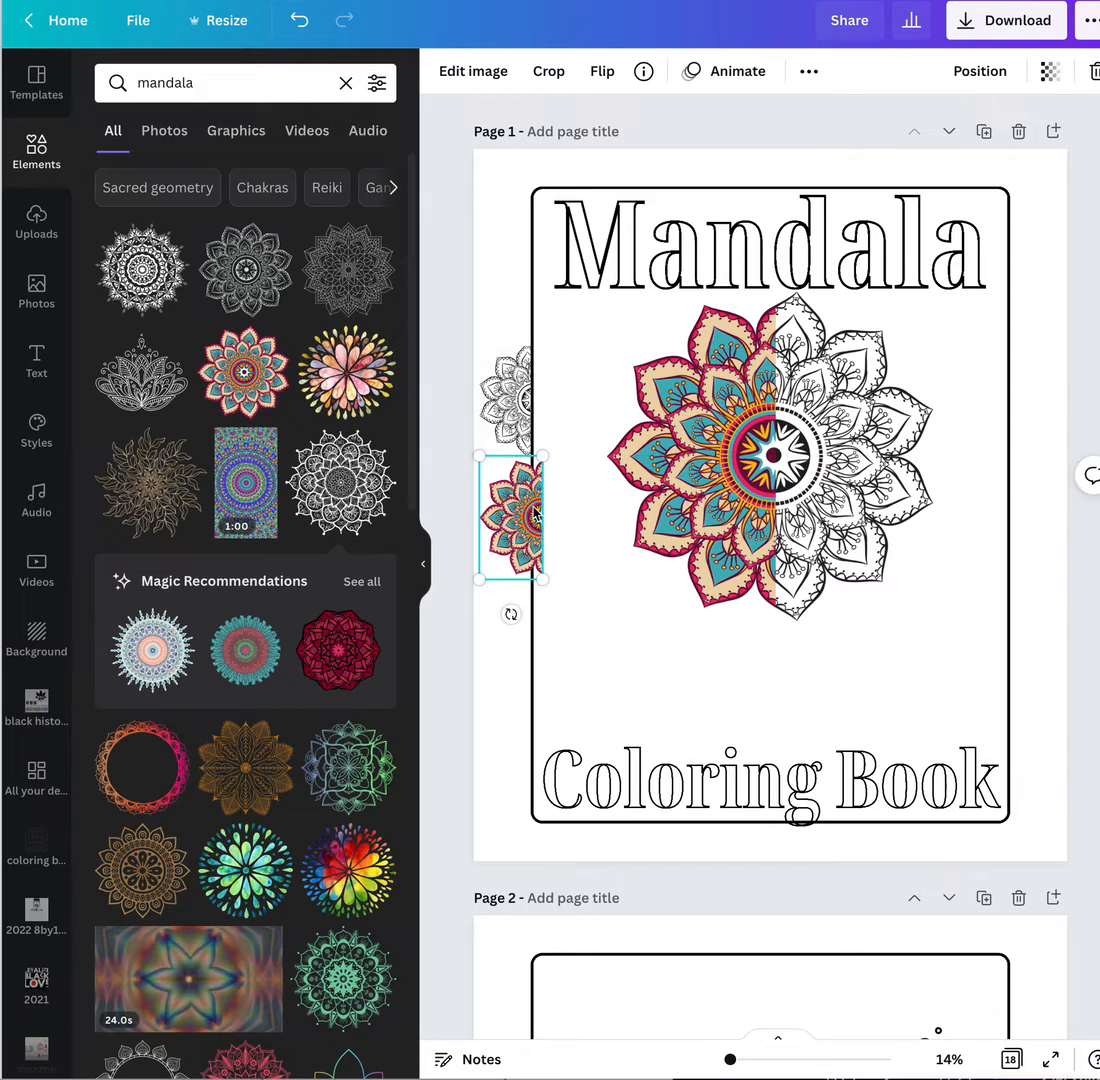
Crop the small coloured half mandala so its straight edge ends at the frame's left border
{"action": "left_click", "coordinate": [549, 72]}
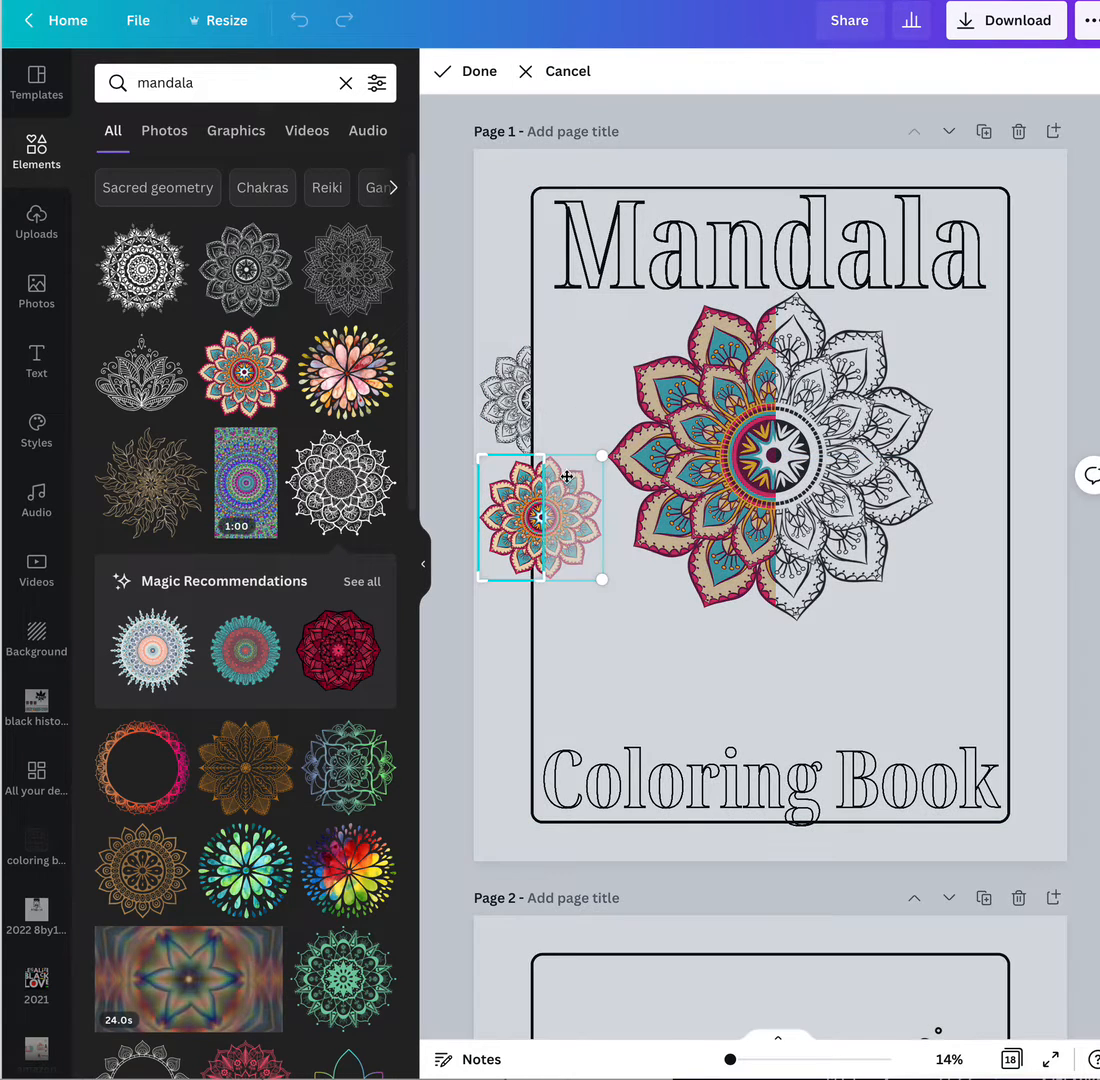
{"action": "left_click_drag", "start_coordinate": [545, 583], "coordinate": [532, 583]}
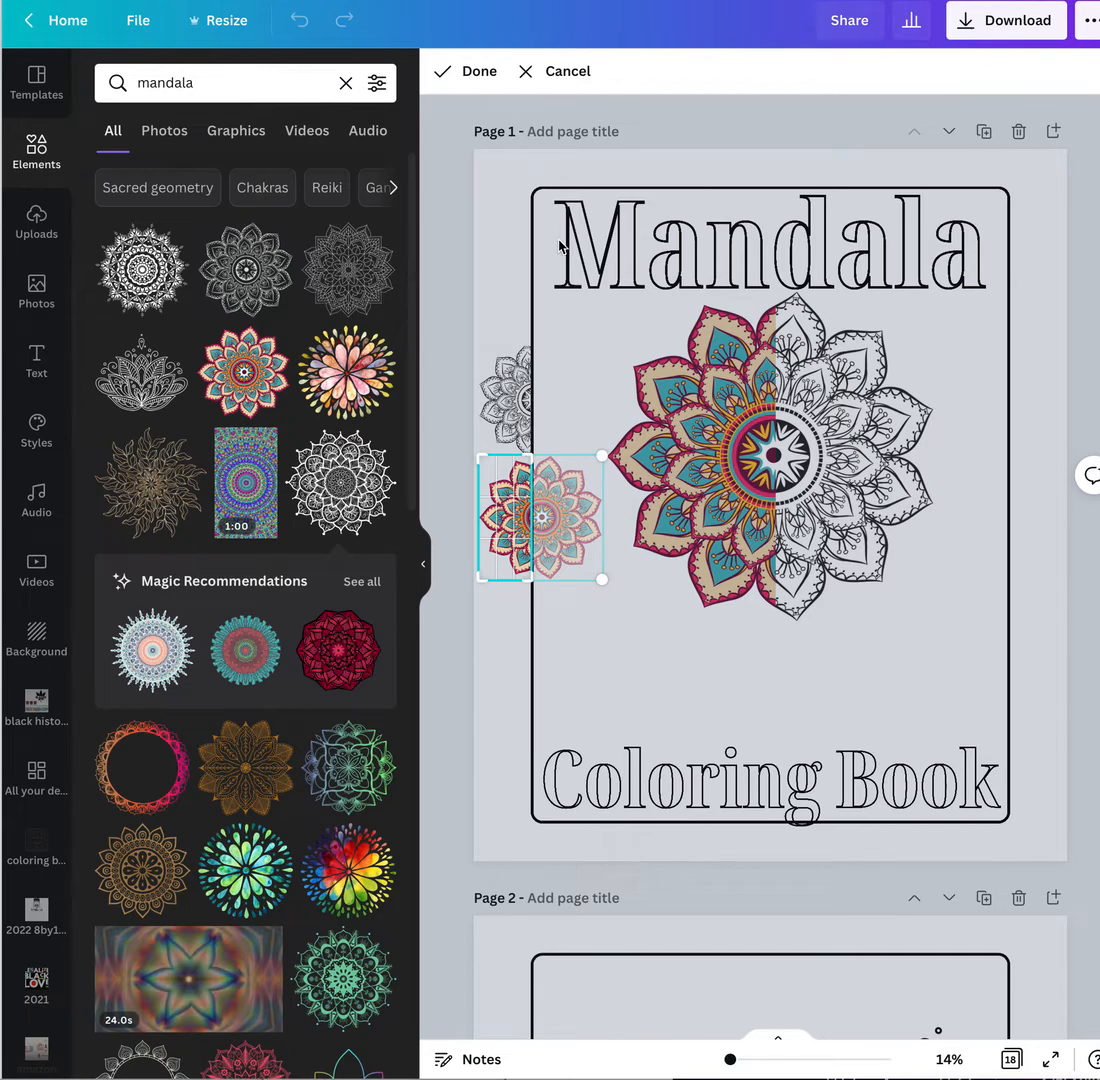
{"action": "left_click", "coordinate": [474, 74]}
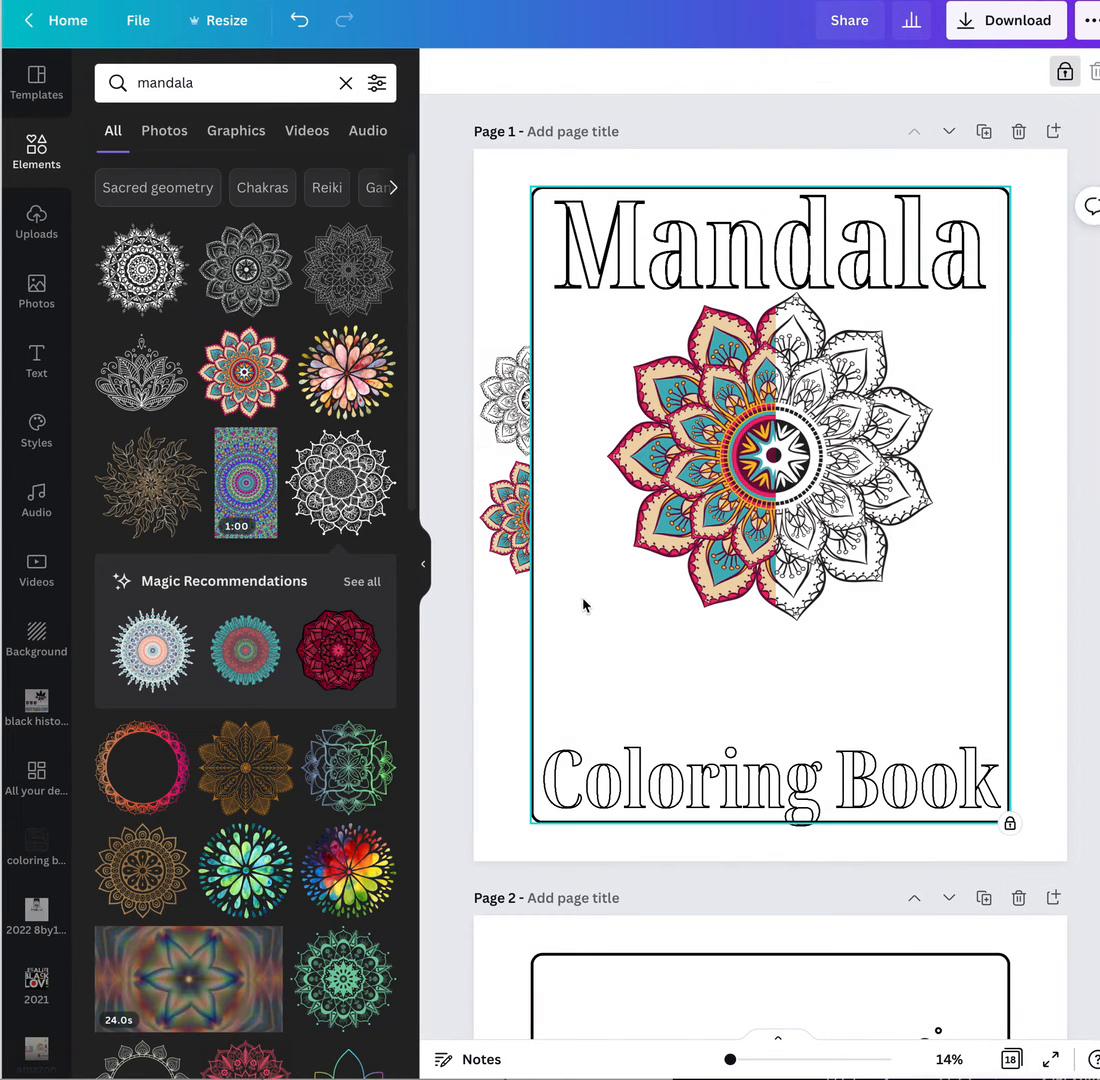
{"action": "left_click", "coordinate": [508, 622]}
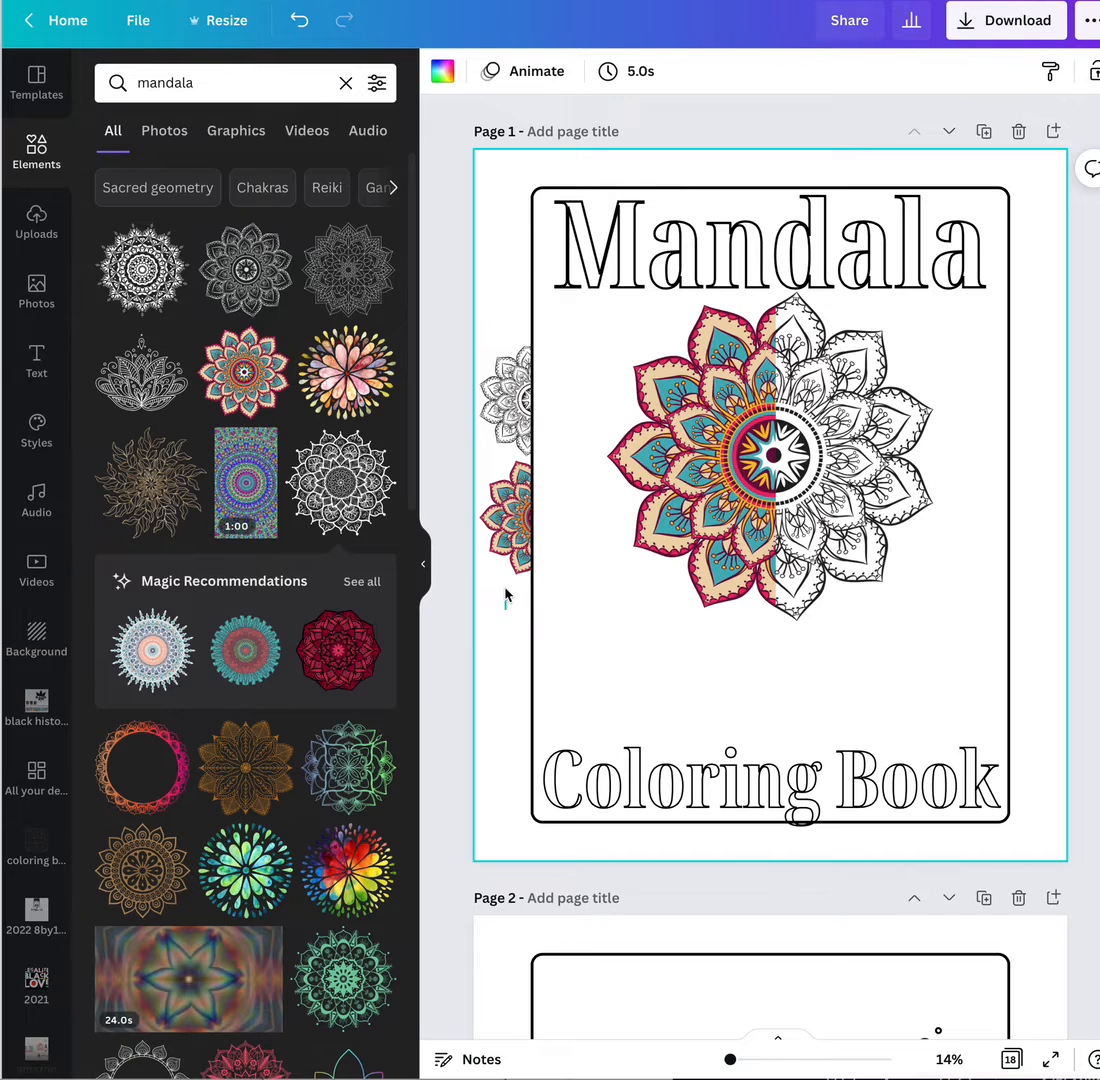
Duplicate the black-and-white and coloured halves together and stack the copies directly beneath them along the left border
{"action": "left_click_drag", "start_coordinate": [505, 597], "coordinate": [440, 328]}
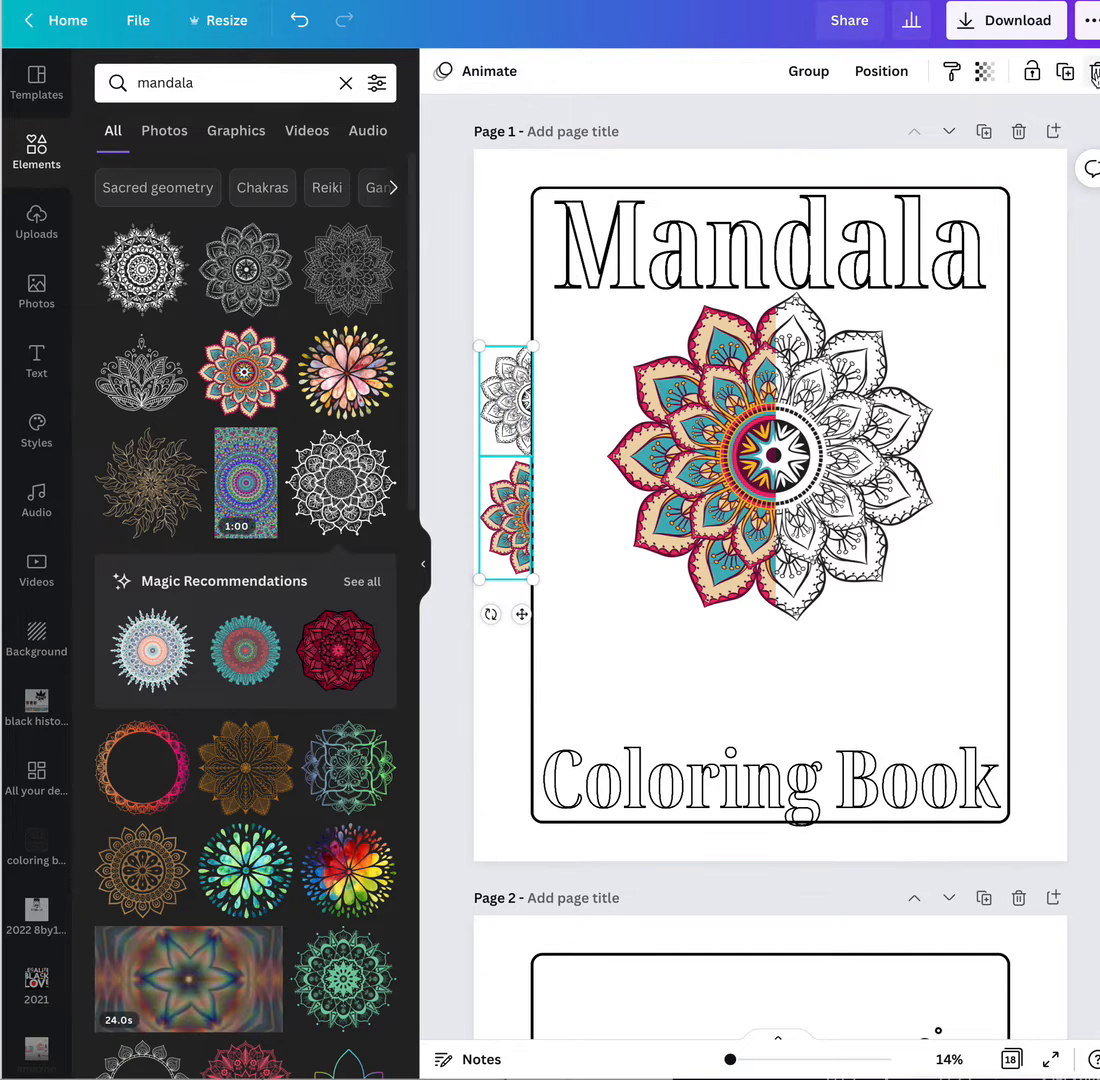
{"action": "left_click", "coordinate": [1066, 72]}
{"action": "left_click_drag", "start_coordinate": [507, 505], "coordinate": [507, 742]}
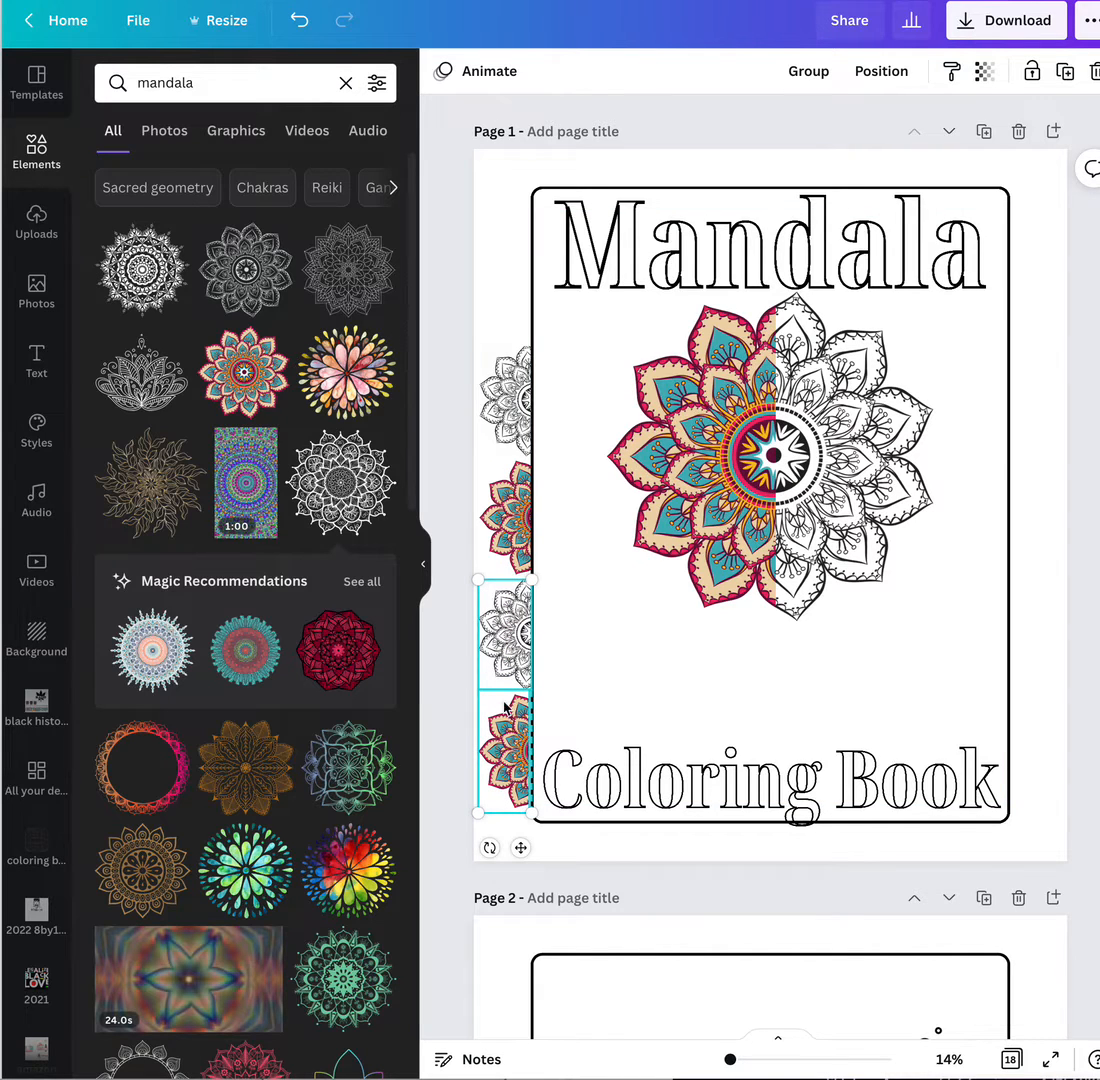
Add another copy of the pair above the left column and delete its black-and-white half that overhangs the page top
{"action": "left_click", "coordinate": [1068, 72]}
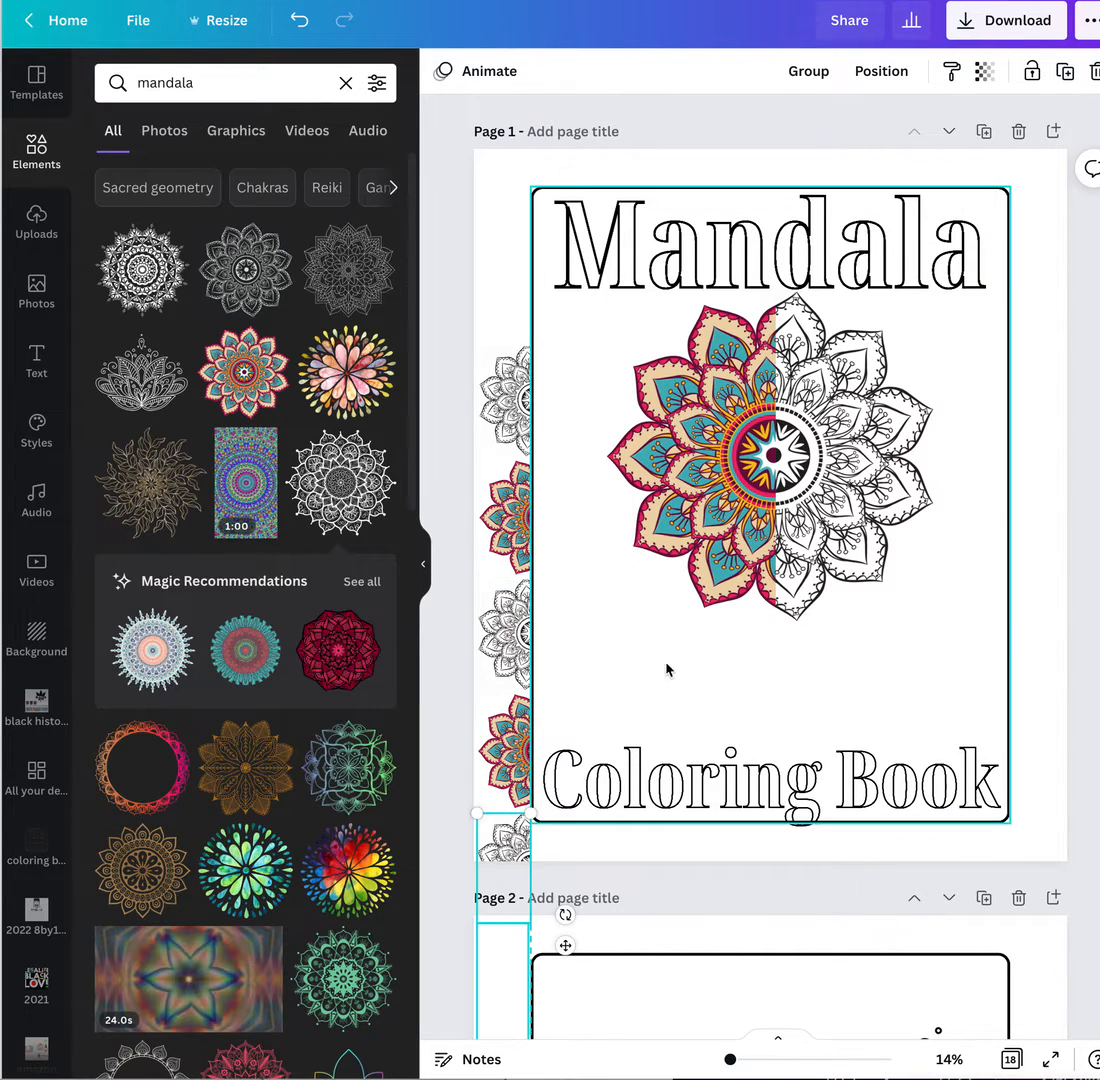
{"action": "left_click_drag", "start_coordinate": [507, 862], "coordinate": [511, 157]}
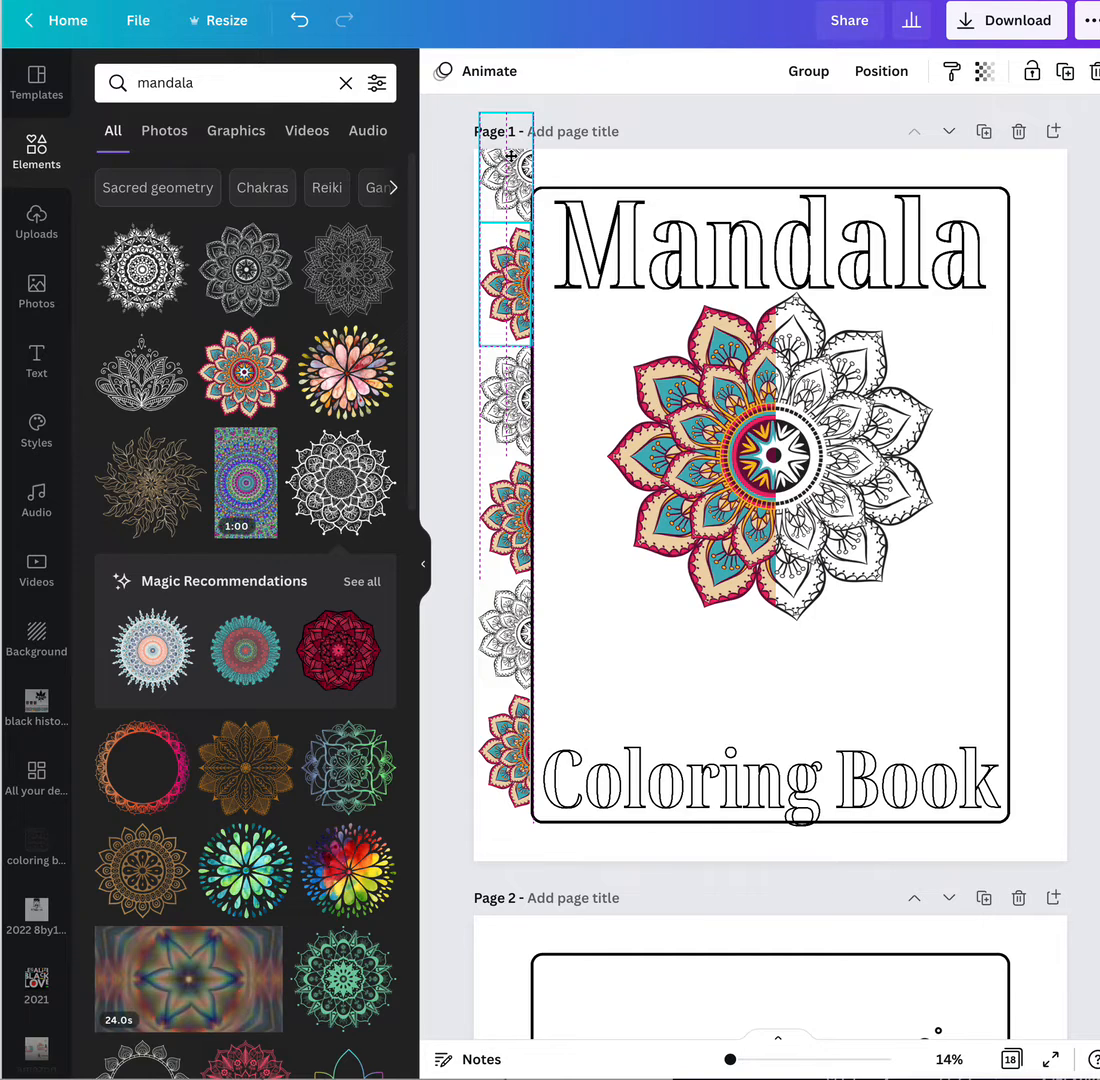
{"action": "left_click_drag", "start_coordinate": [511, 156], "coordinate": [826, 60]}
{"action": "left_click", "coordinate": [616, 172]}
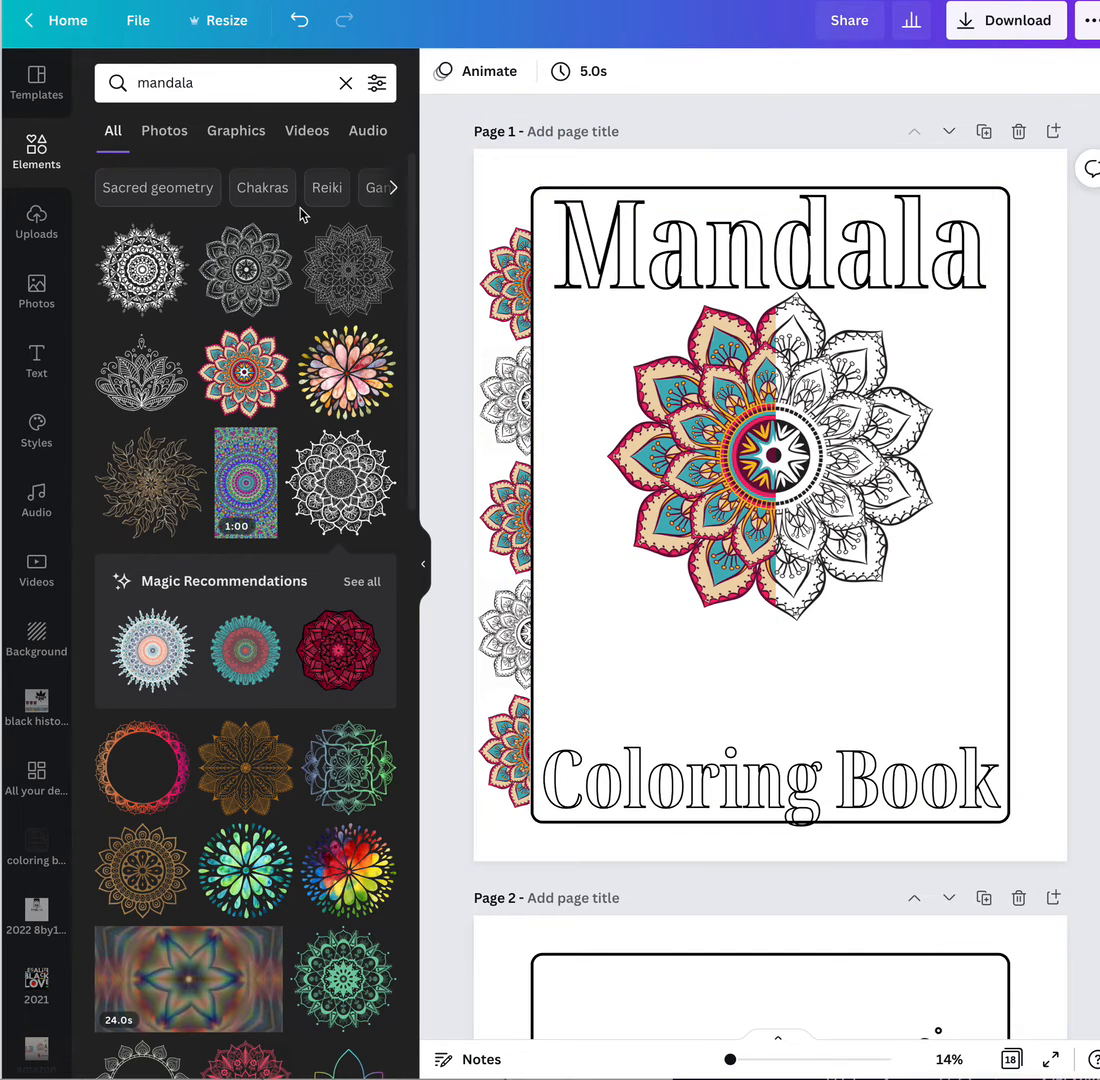
Scale all five half mandalas on the left together so the column spans the full height of the frame
{"action": "left_click_drag", "start_coordinate": [460, 247], "coordinate": [456, 804]}
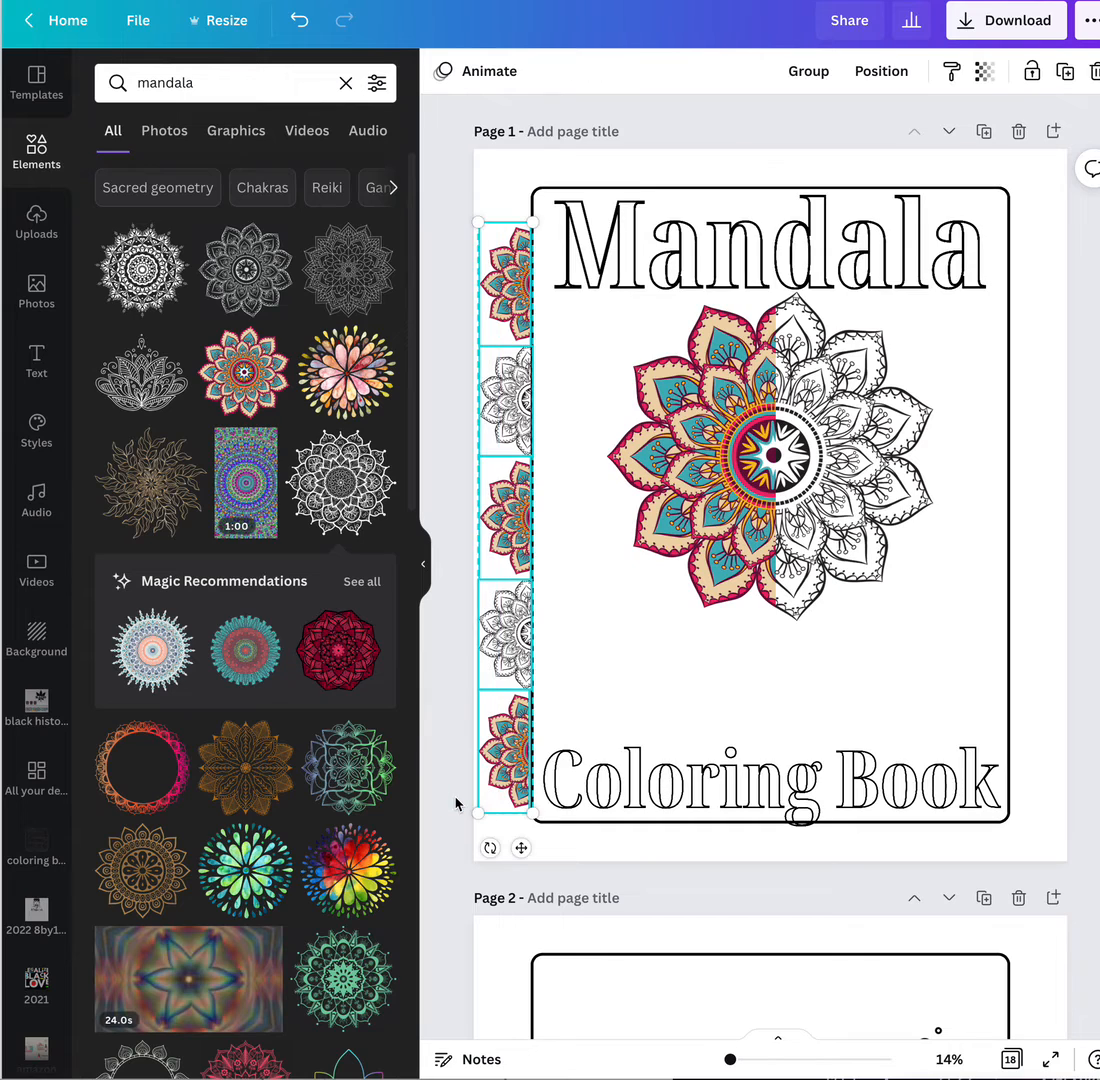
{"action": "left_click_drag", "start_coordinate": [481, 225], "coordinate": [483, 186]}
{"action": "mouse_move", "coordinate": [533, 814]}
{"action": "left_mouse_down"}
{"action": "mouse_move", "coordinate": [539, 836]}
{"action": "mouse_move", "coordinate": [531, 824]}
{"action": "left_mouse_up"}
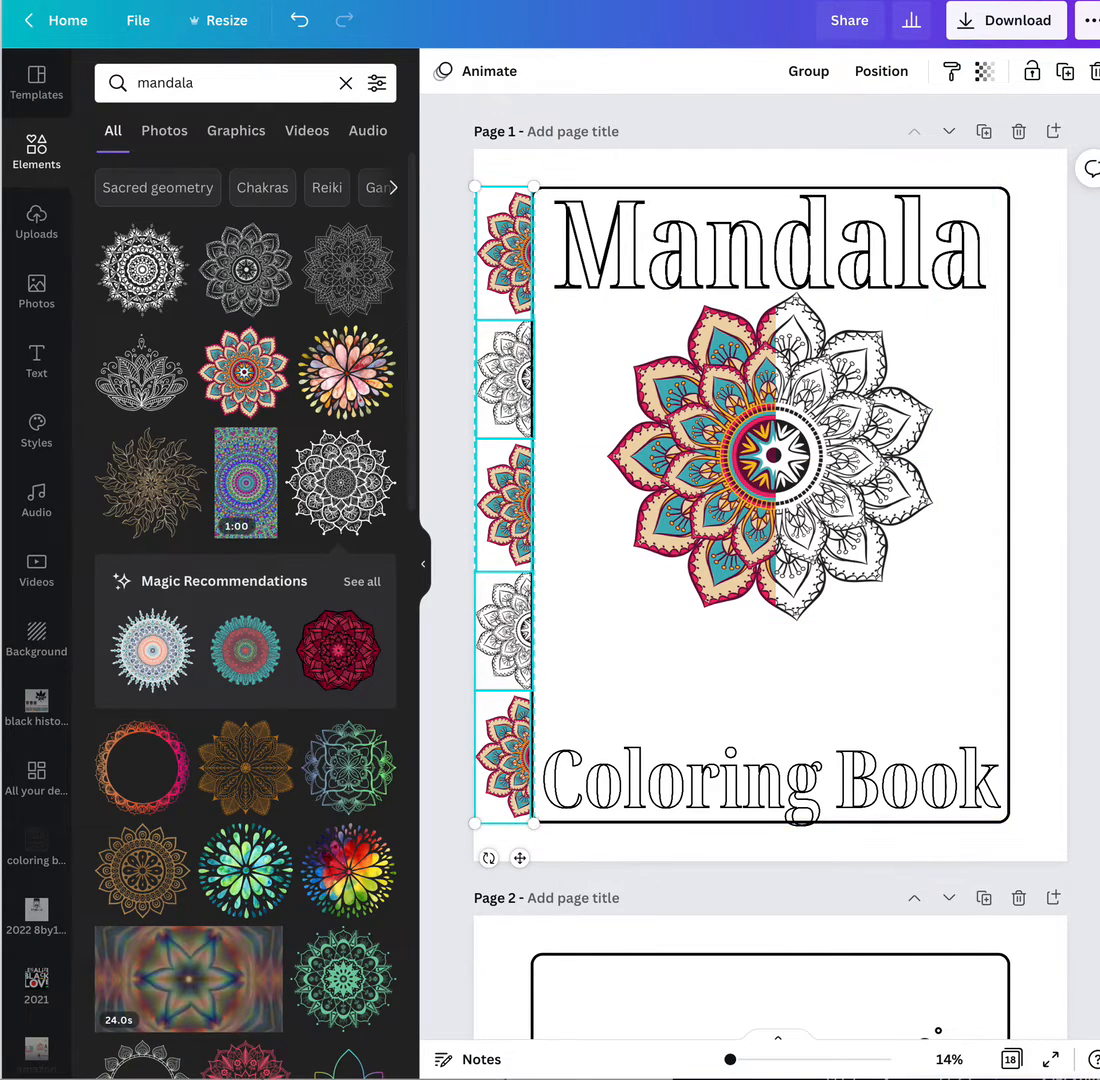
Duplicate the column of five half mandalas and place the copy against the outside of the frame's right border
{"action": "left_click", "coordinate": [1065, 72]}
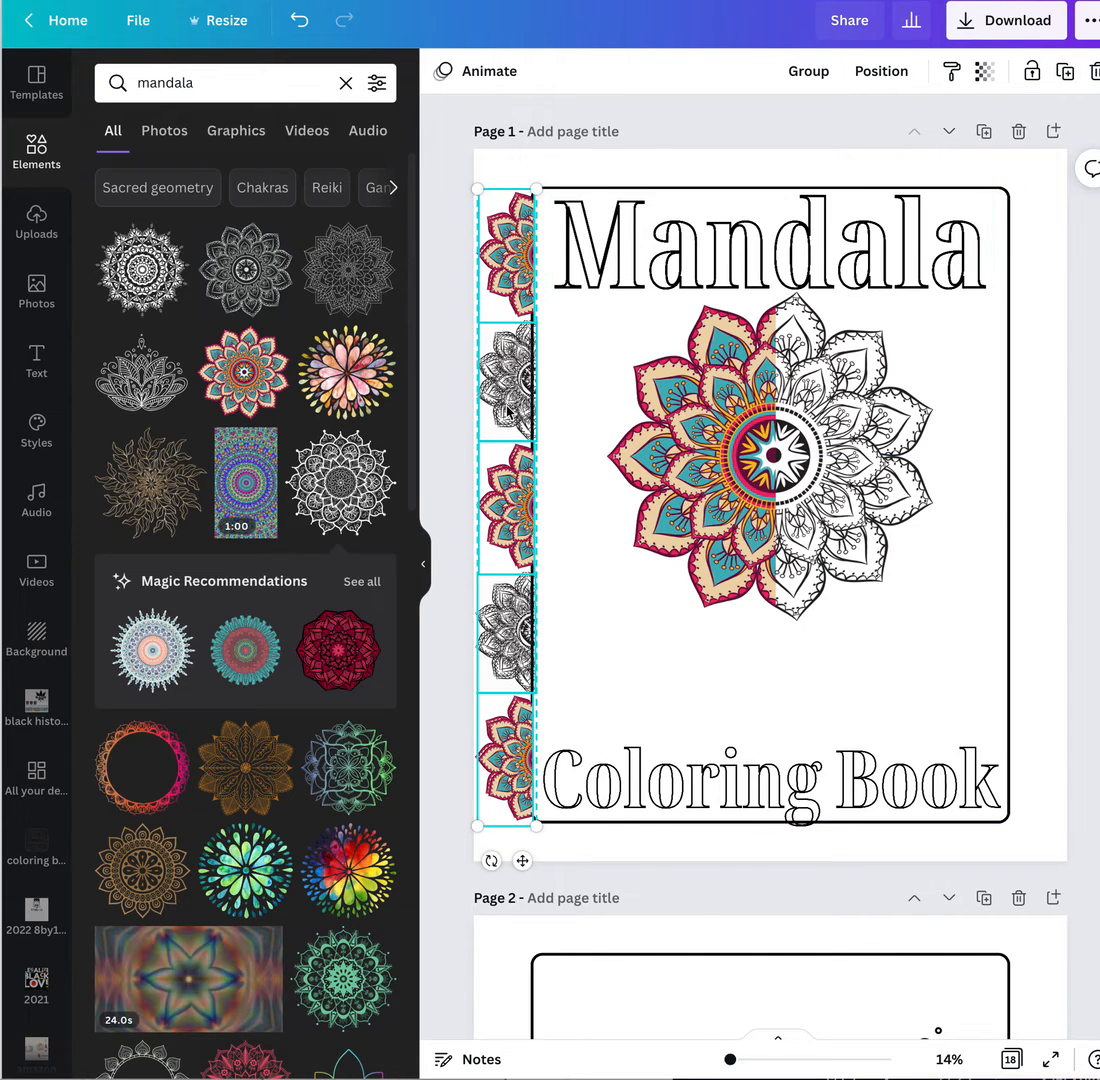
{"action": "left_click_drag", "start_coordinate": [508, 410], "coordinate": [1048, 411]}
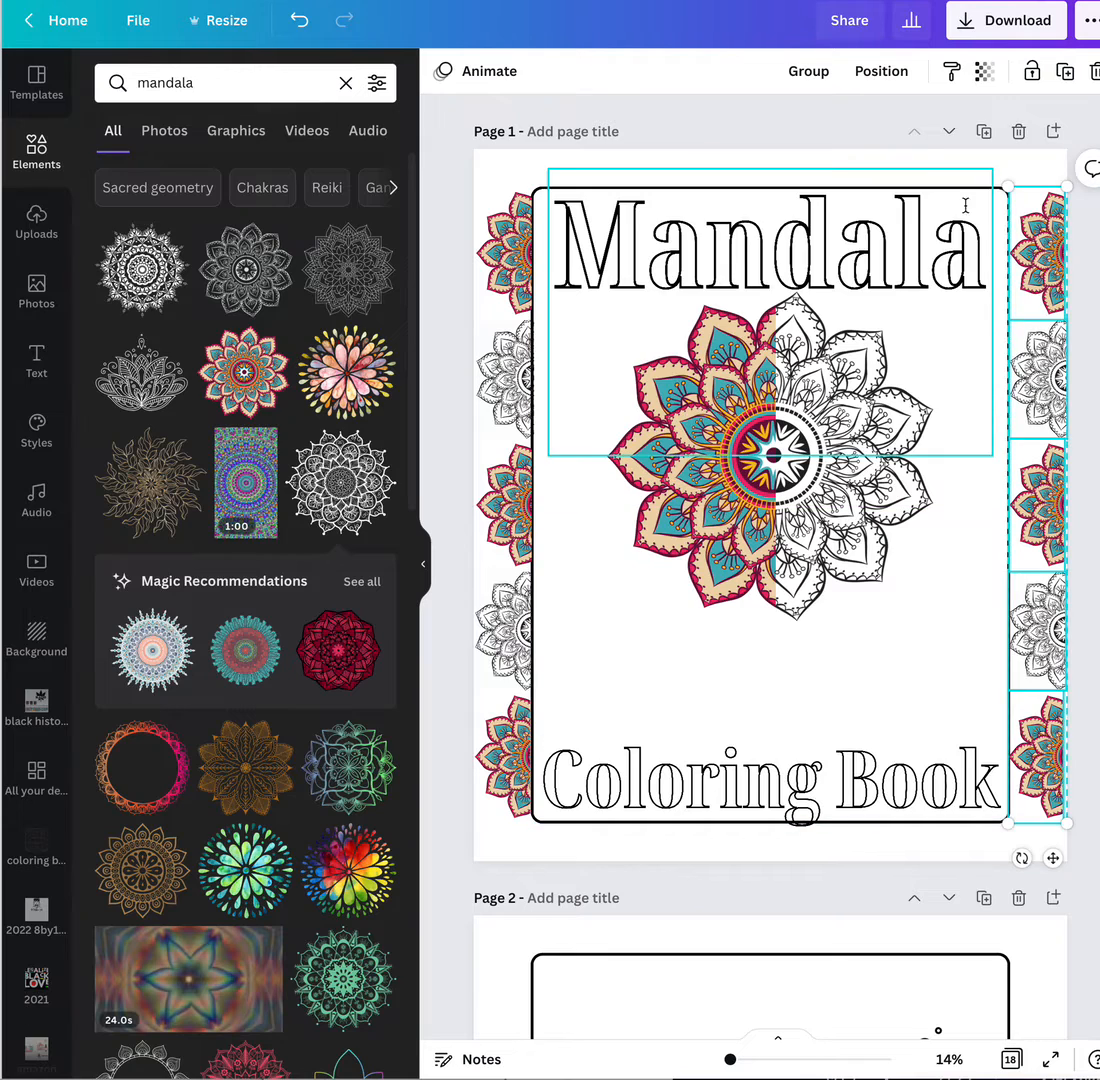
{"action": "left_click", "coordinate": [919, 163]}
Flip the top coloured half and the black-and-white half below it in the right column horizontally
{"action": "left_click", "coordinate": [1030, 212]}
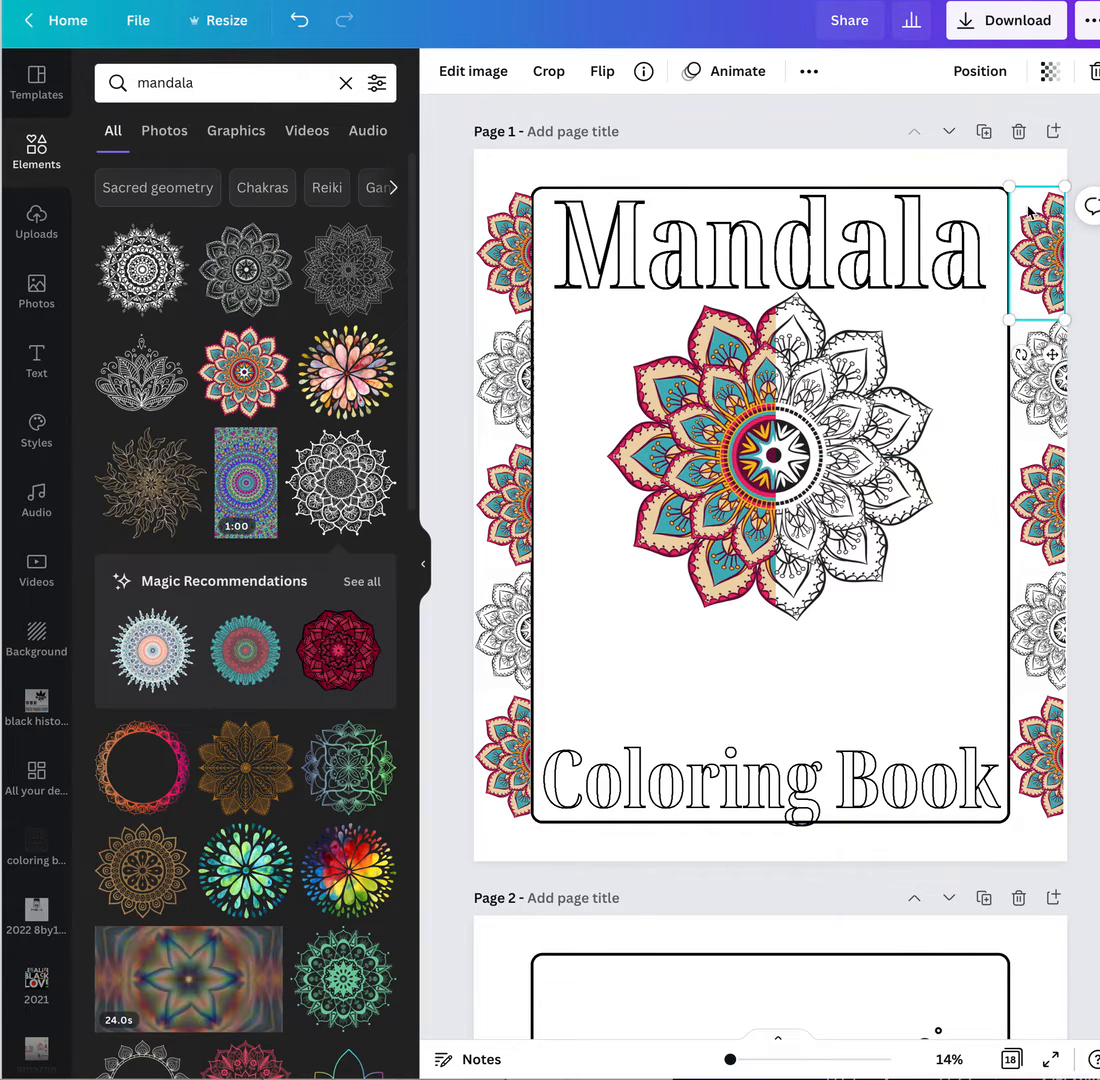
{"action": "left_click", "coordinate": [602, 71]}
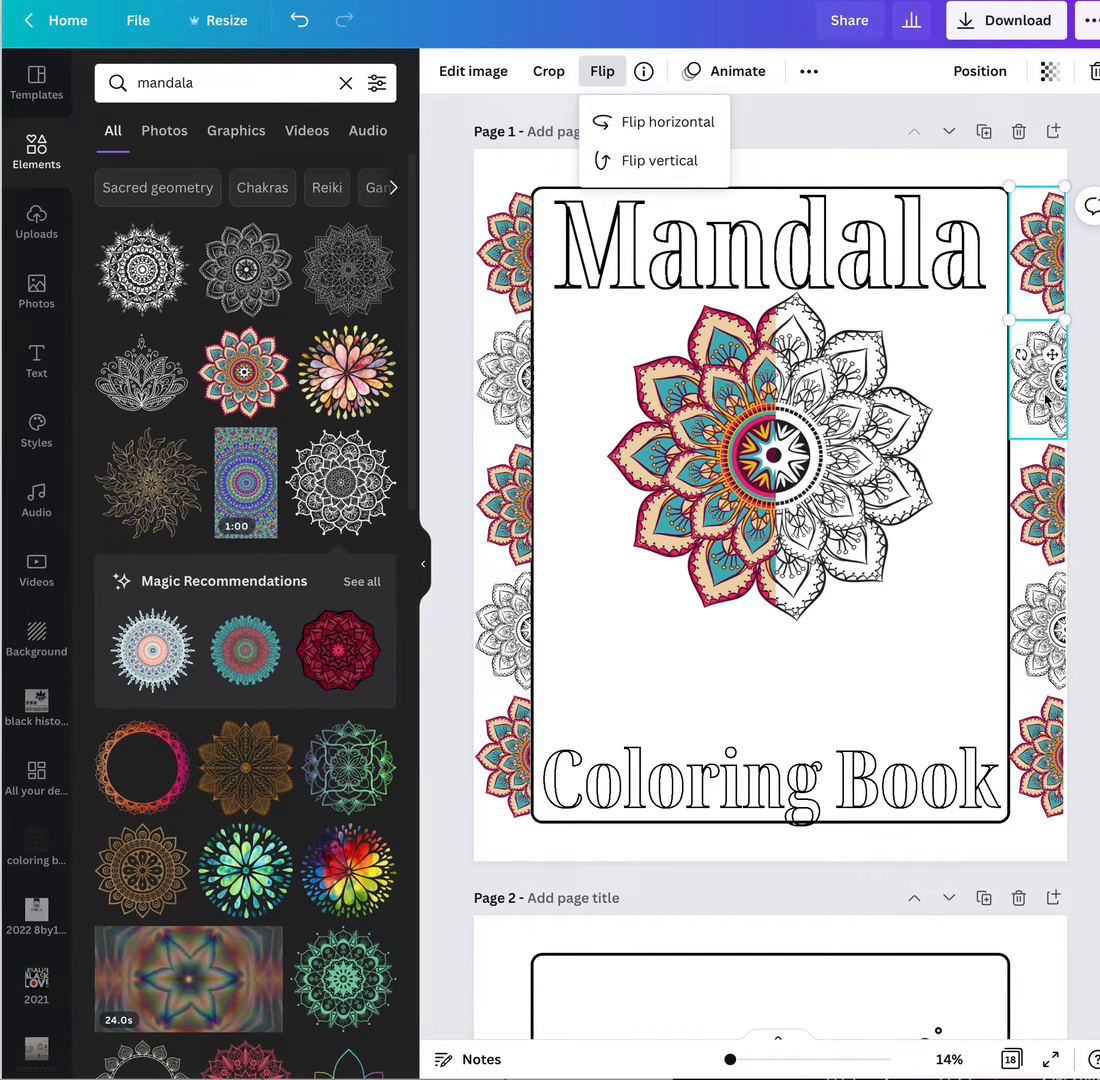
{"action": "left_click", "coordinate": [660, 122]}
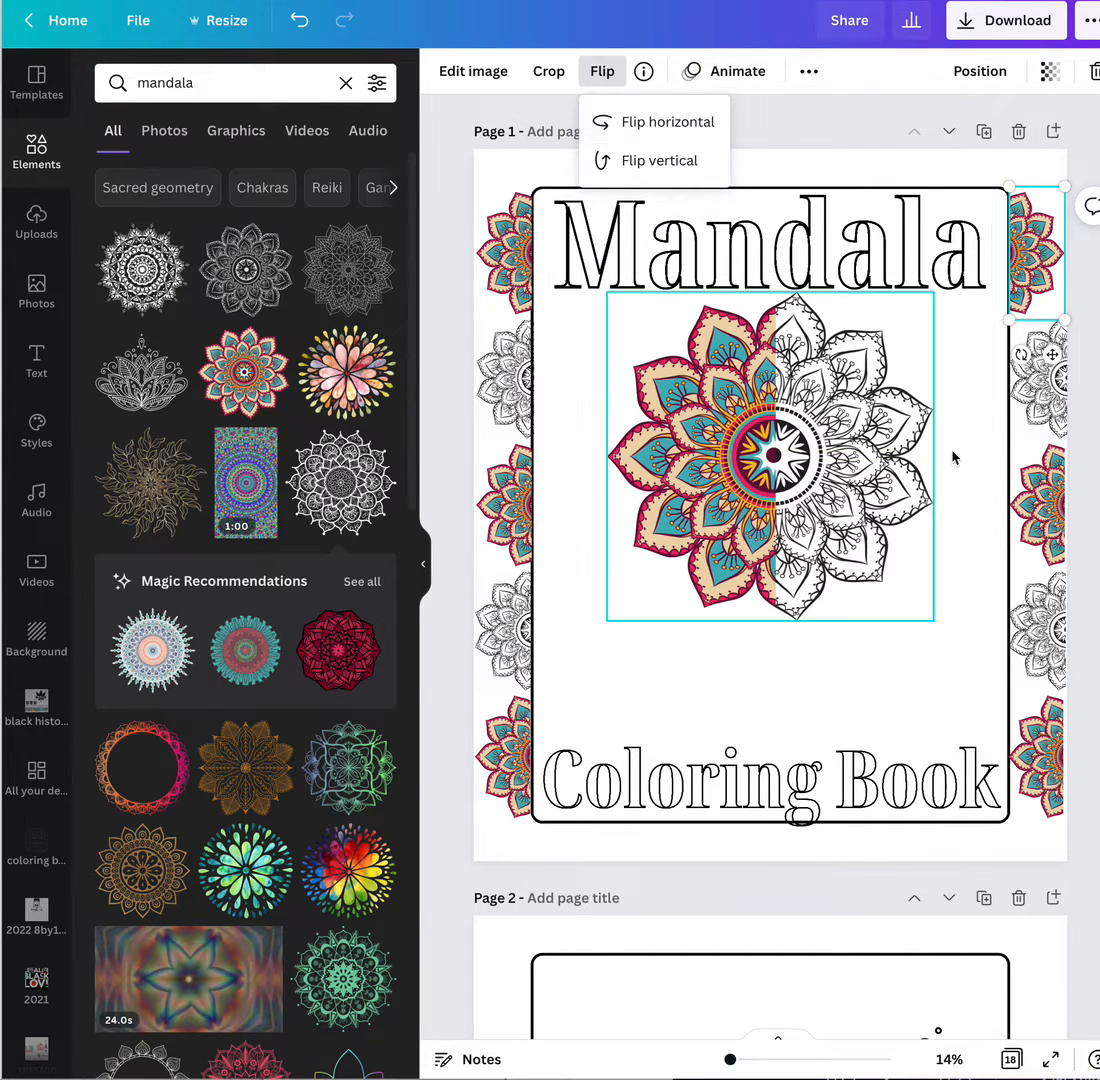
{"action": "left_click", "coordinate": [1040, 380]}
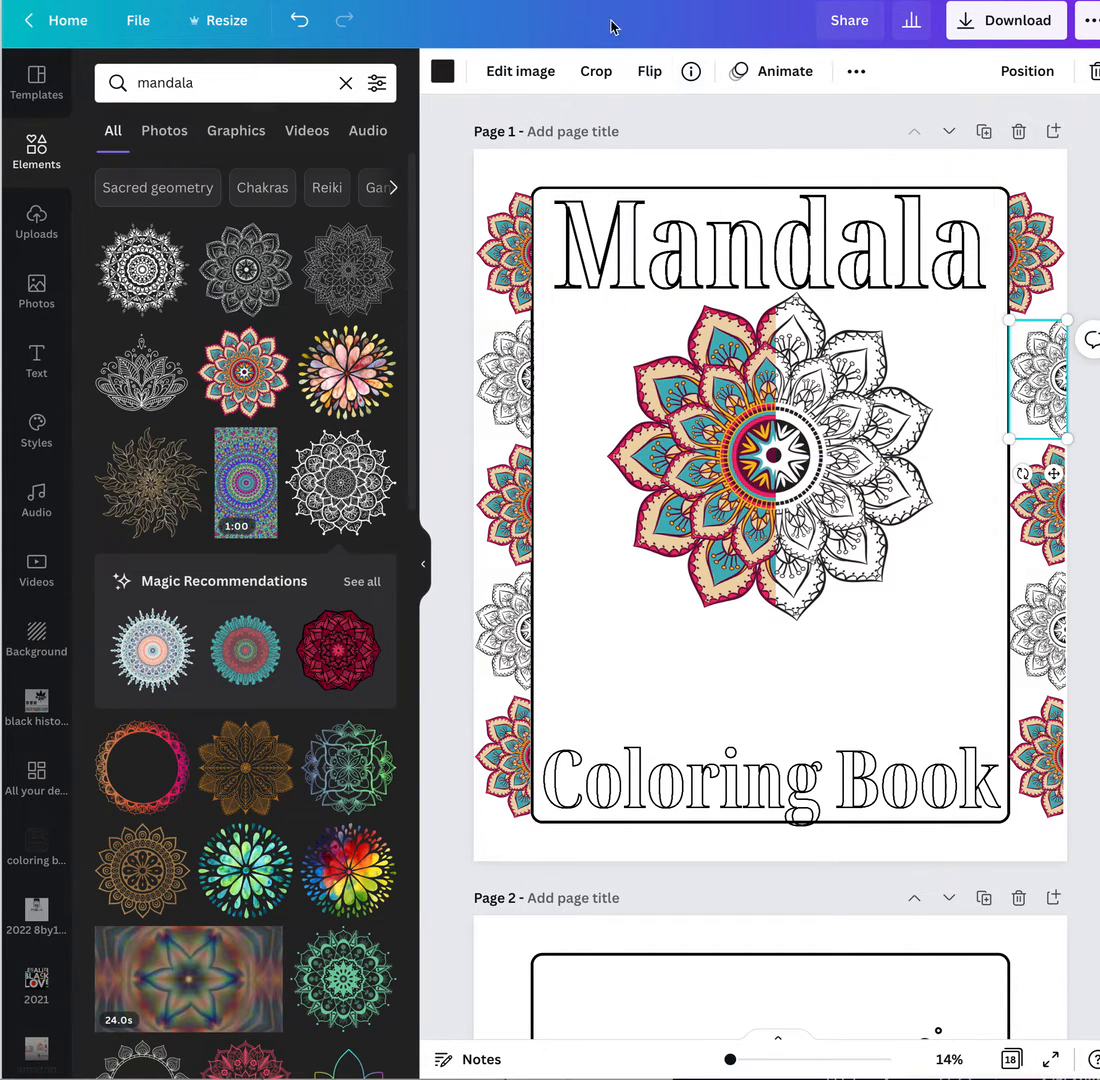
{"action": "left_click", "coordinate": [650, 71]}
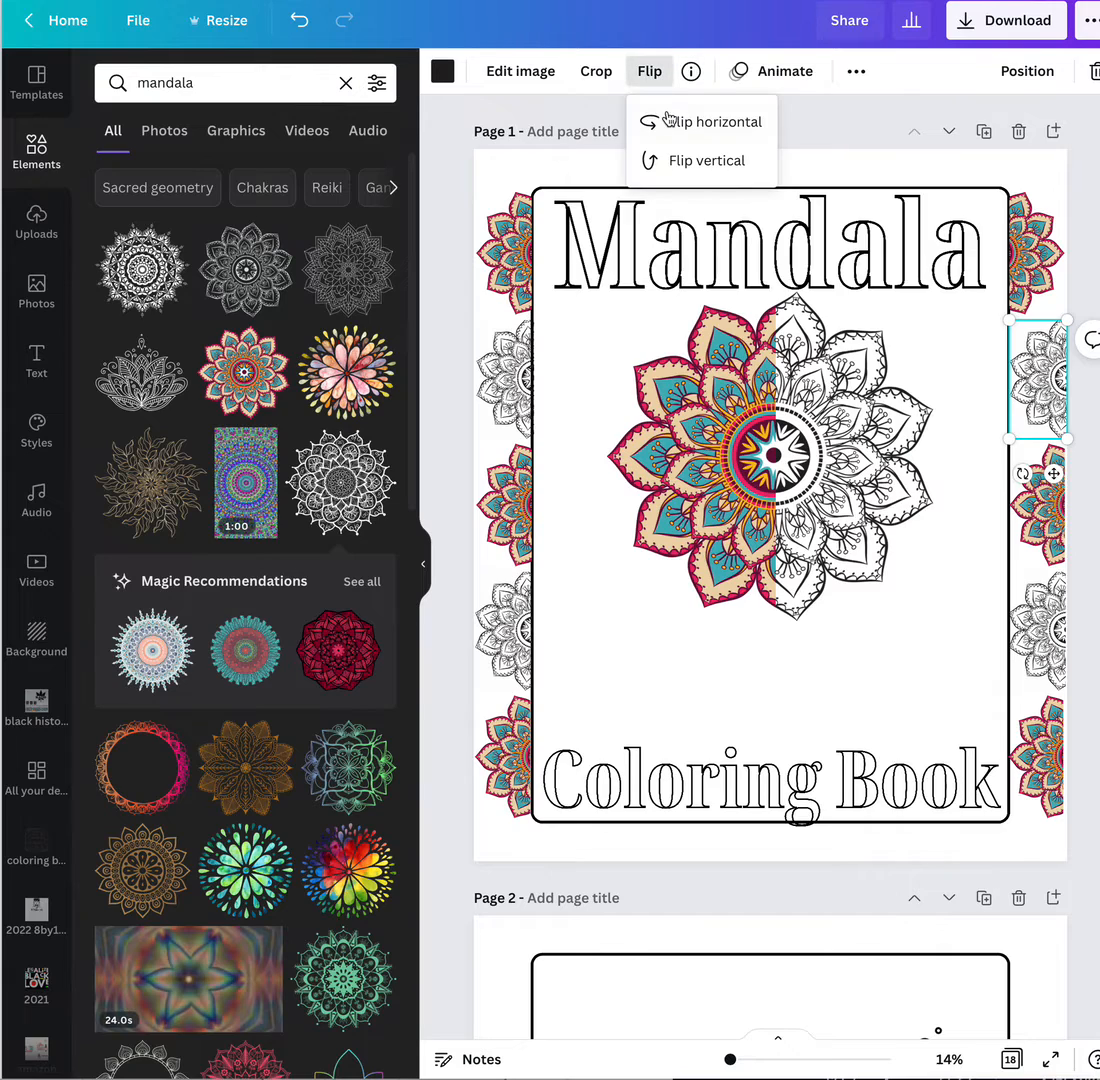
{"action": "left_click", "coordinate": [700, 163]}
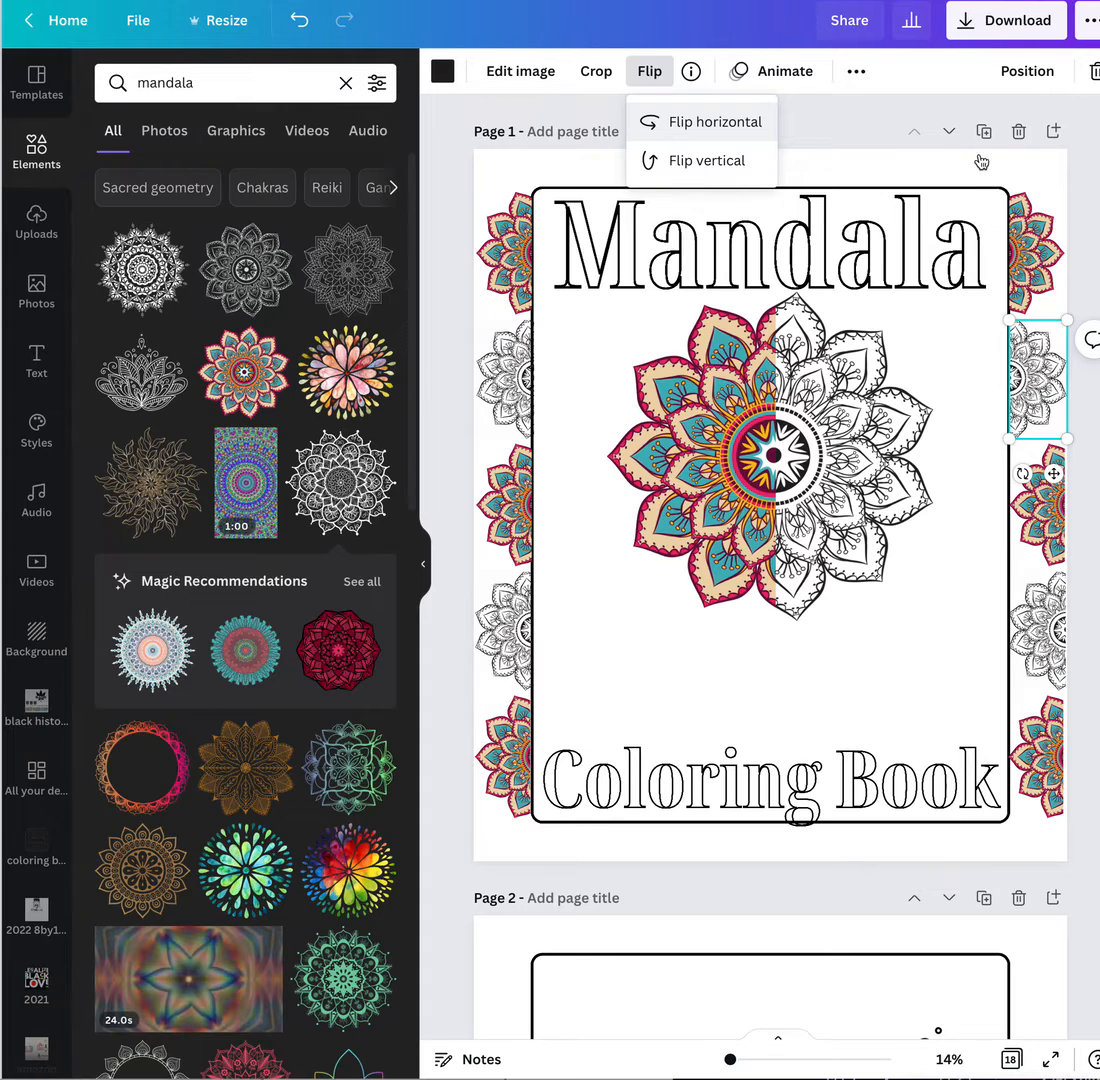
Flip the remaining three half mandalas in the right column horizontally so their petals point outward
{"action": "left_click", "coordinate": [1054, 505]}
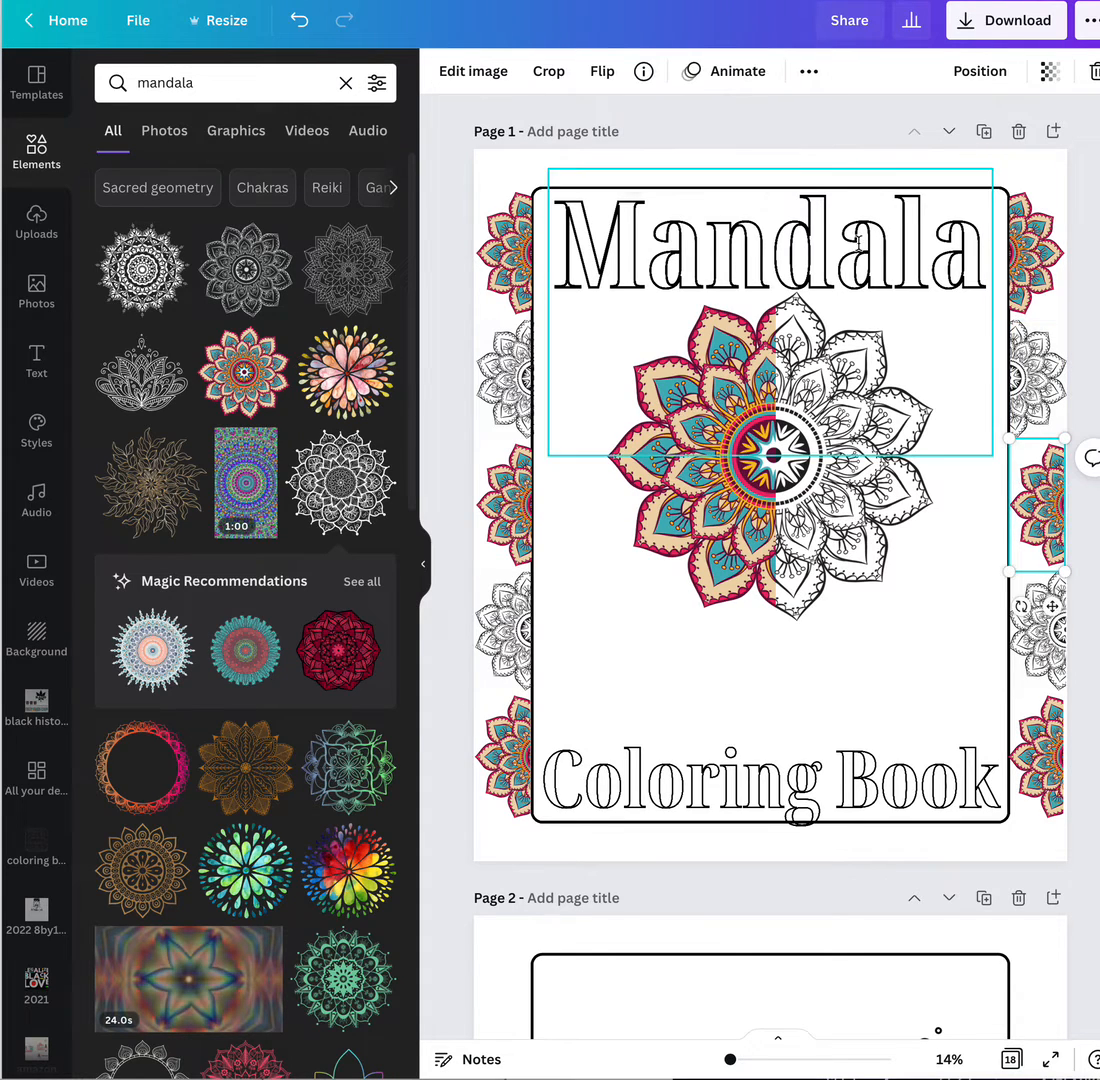
{"action": "left_click", "coordinate": [603, 72]}
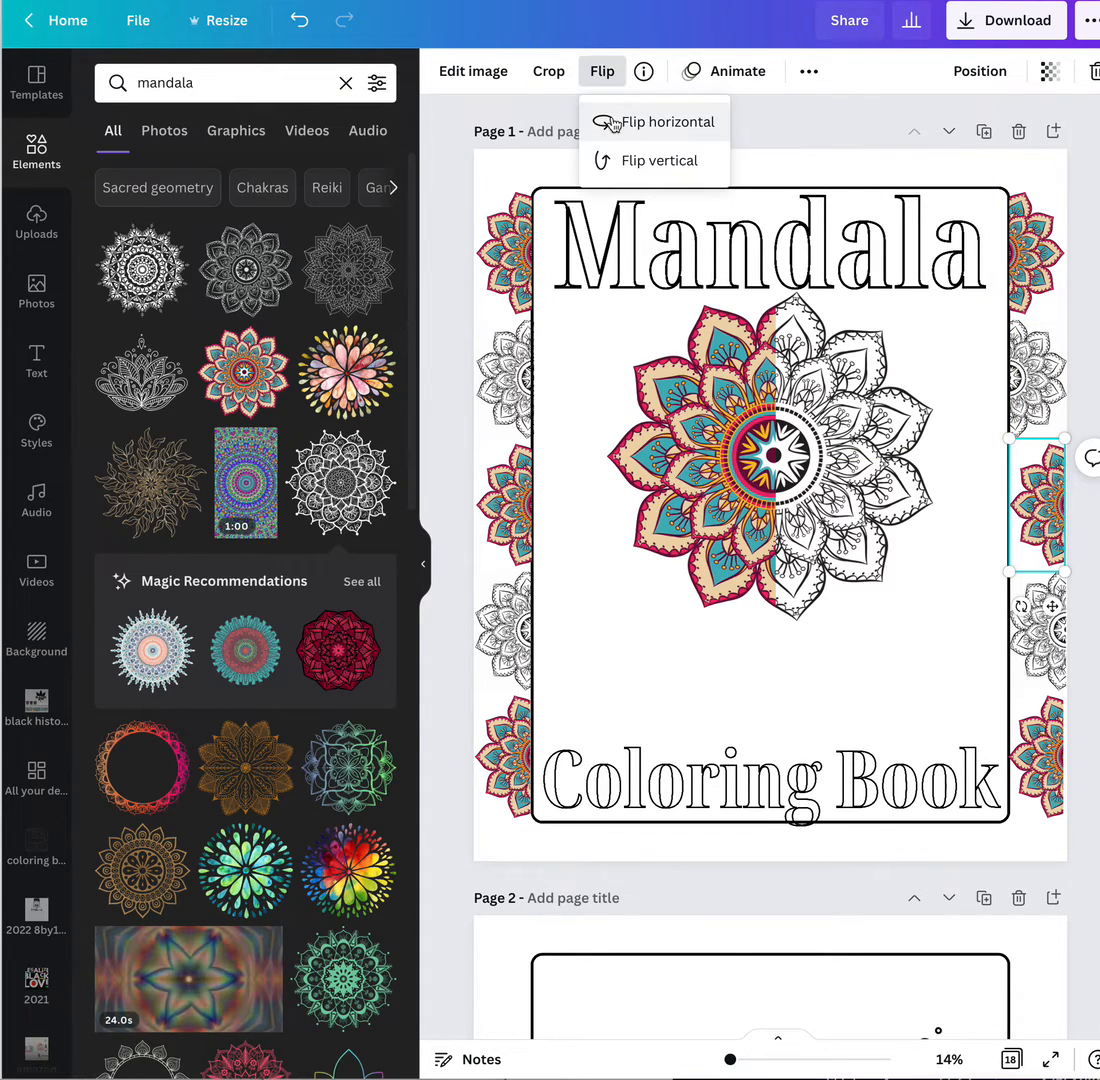
{"action": "left_click", "coordinate": [1036, 640]}
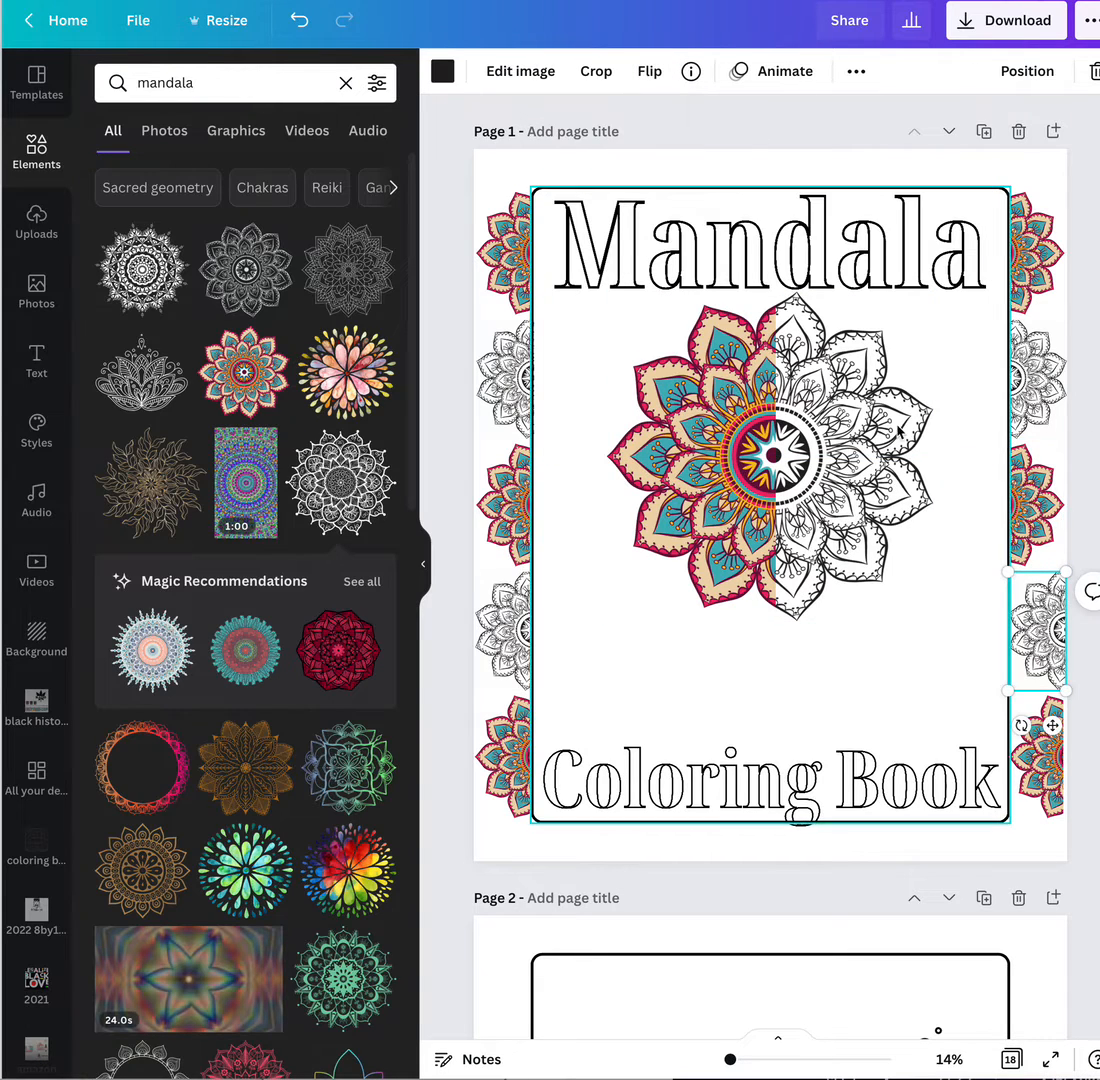
{"action": "left_click", "coordinate": [652, 80]}
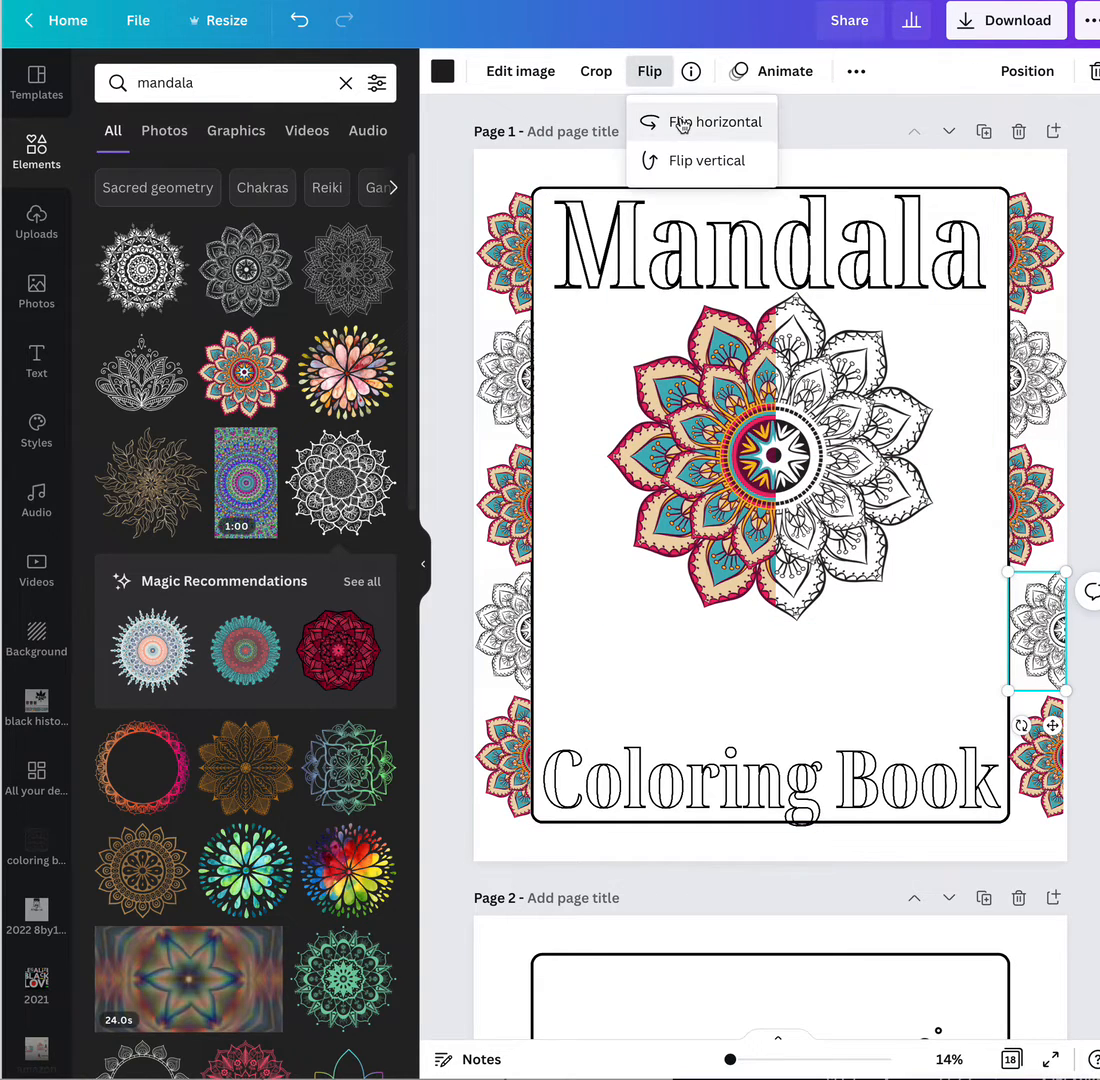
{"action": "left_click", "coordinate": [1040, 715]}
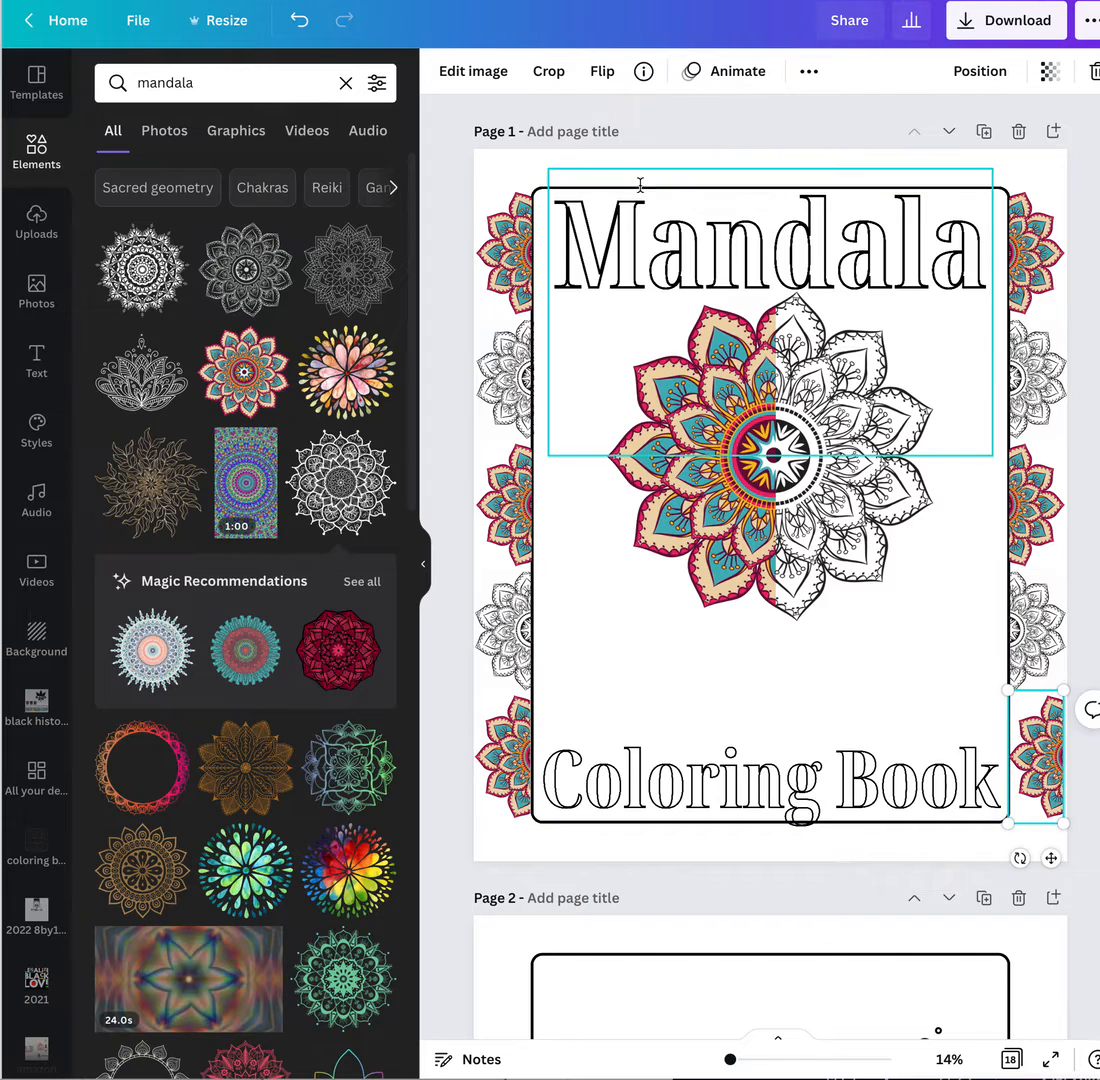
{"action": "left_click", "coordinate": [603, 74]}
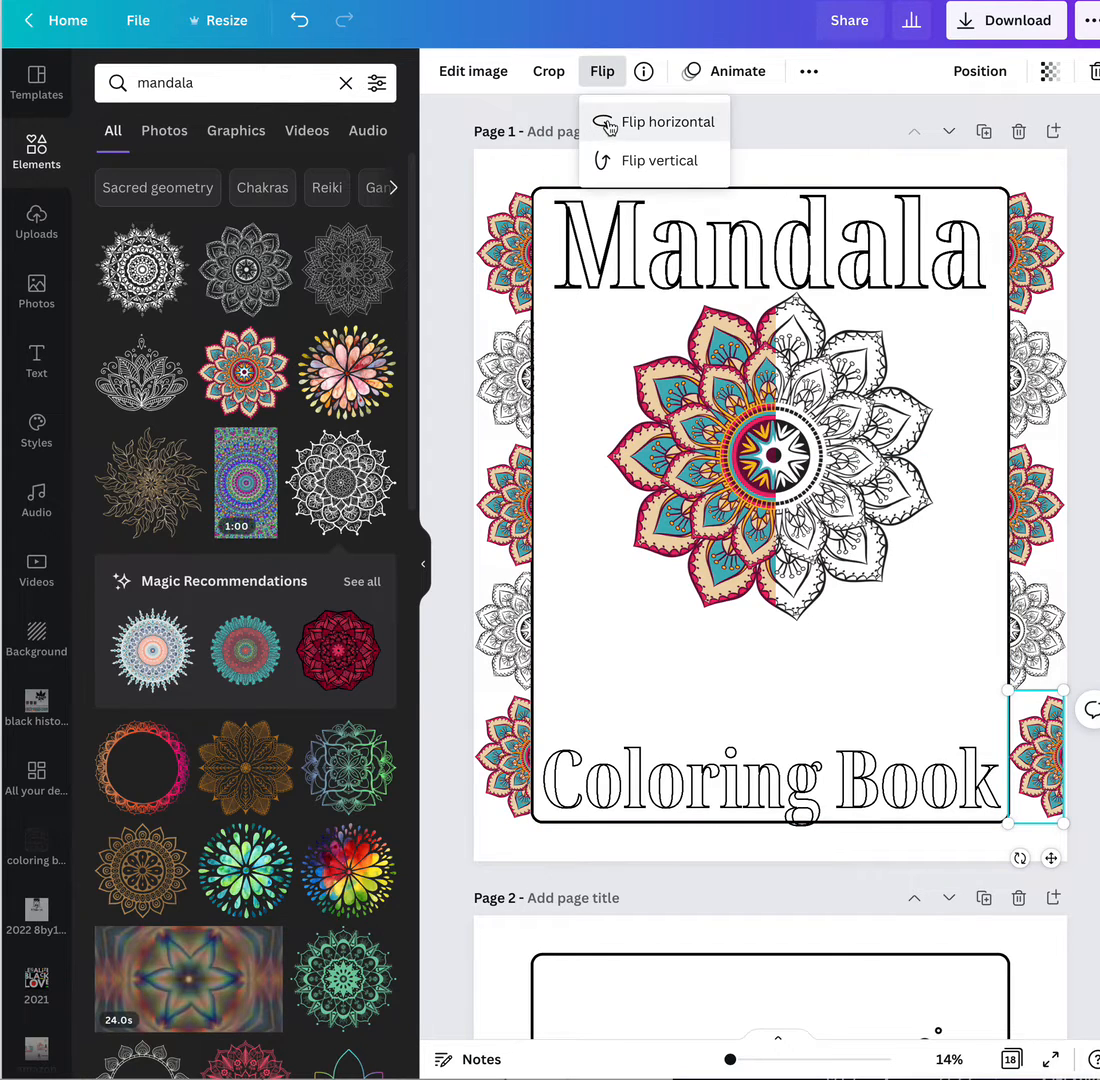
{"action": "left_click", "coordinate": [612, 123]}
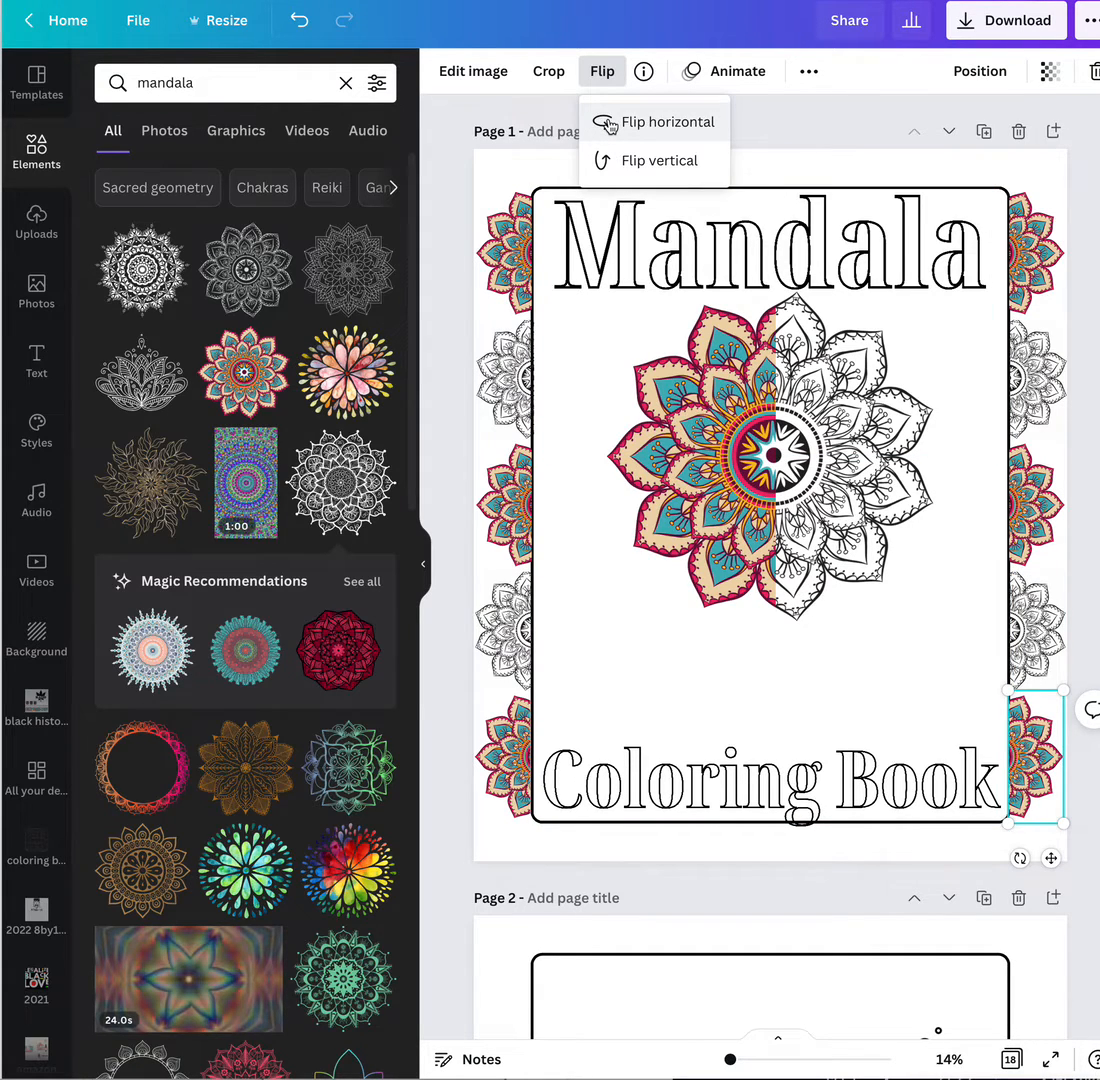
{"action": "left_click", "coordinate": [1026, 167]}
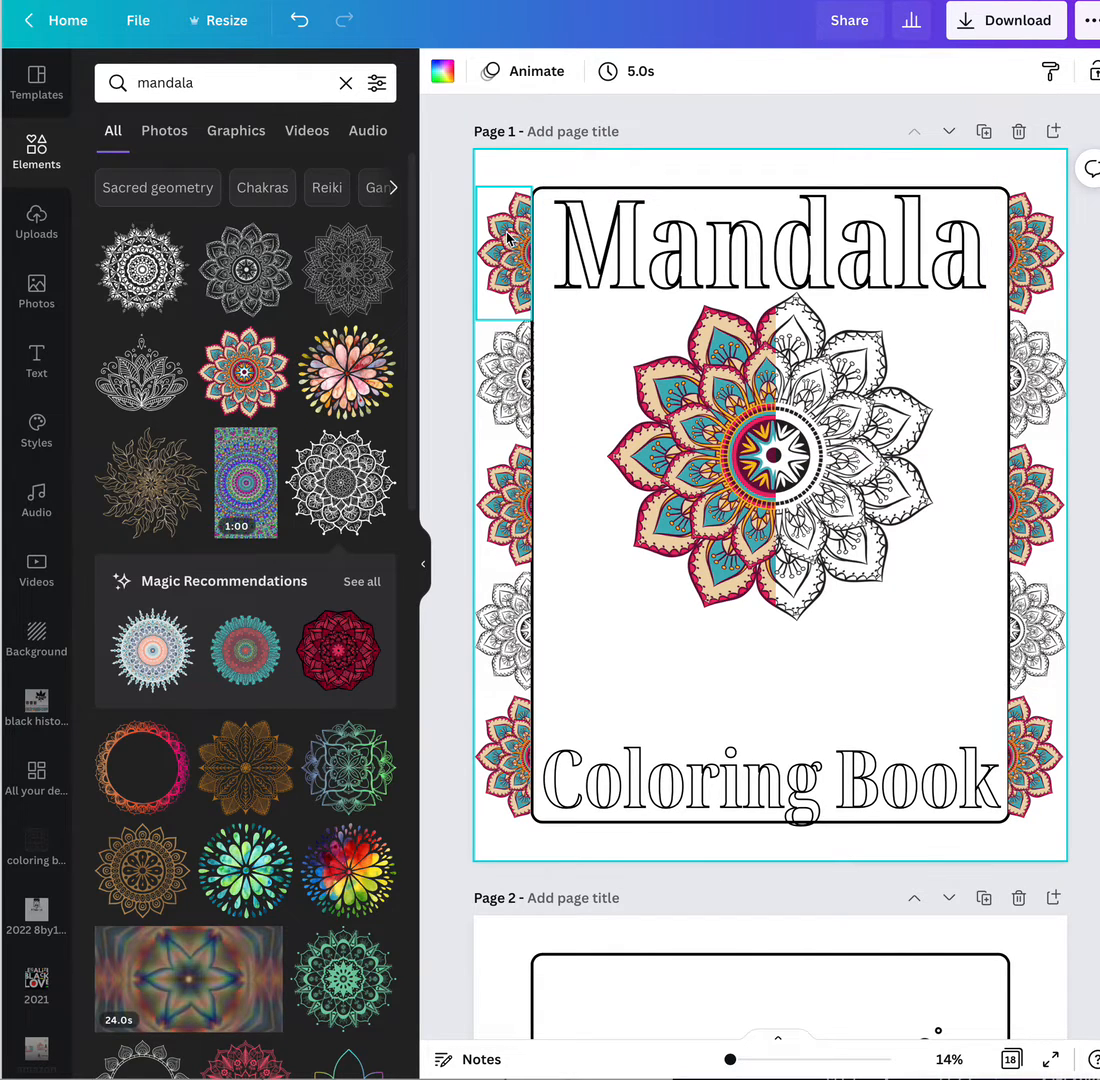
Place a duplicate of the left column's top two halves, rotated 90° clockwise, along the left part of the frame's top border
{"action": "left_click_drag", "start_coordinate": [455, 168], "coordinate": [511, 347]}
{"action": "left_click", "coordinate": [1066, 72]}
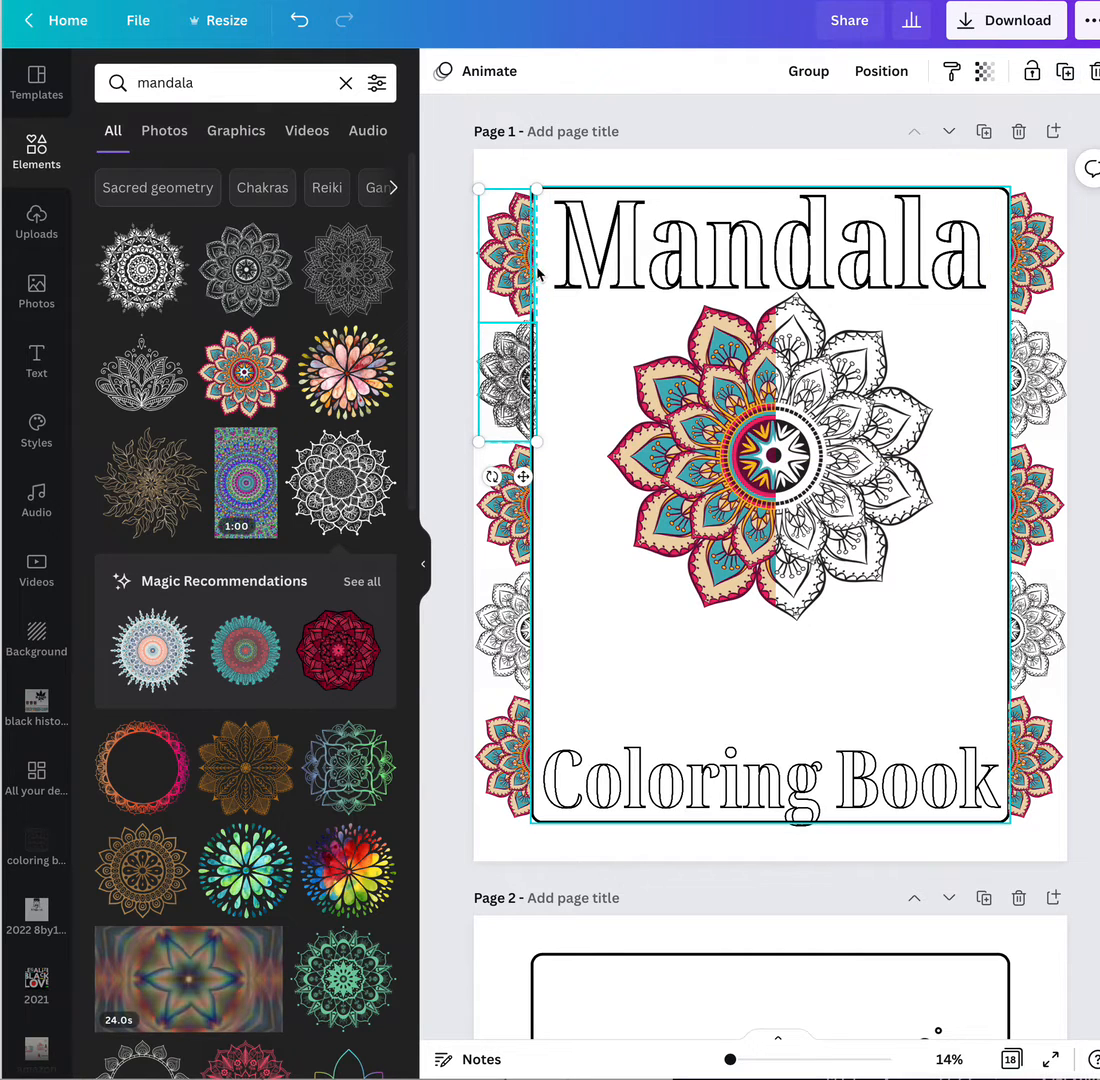
{"action": "left_click_drag", "start_coordinate": [515, 280], "coordinate": [697, 285]}
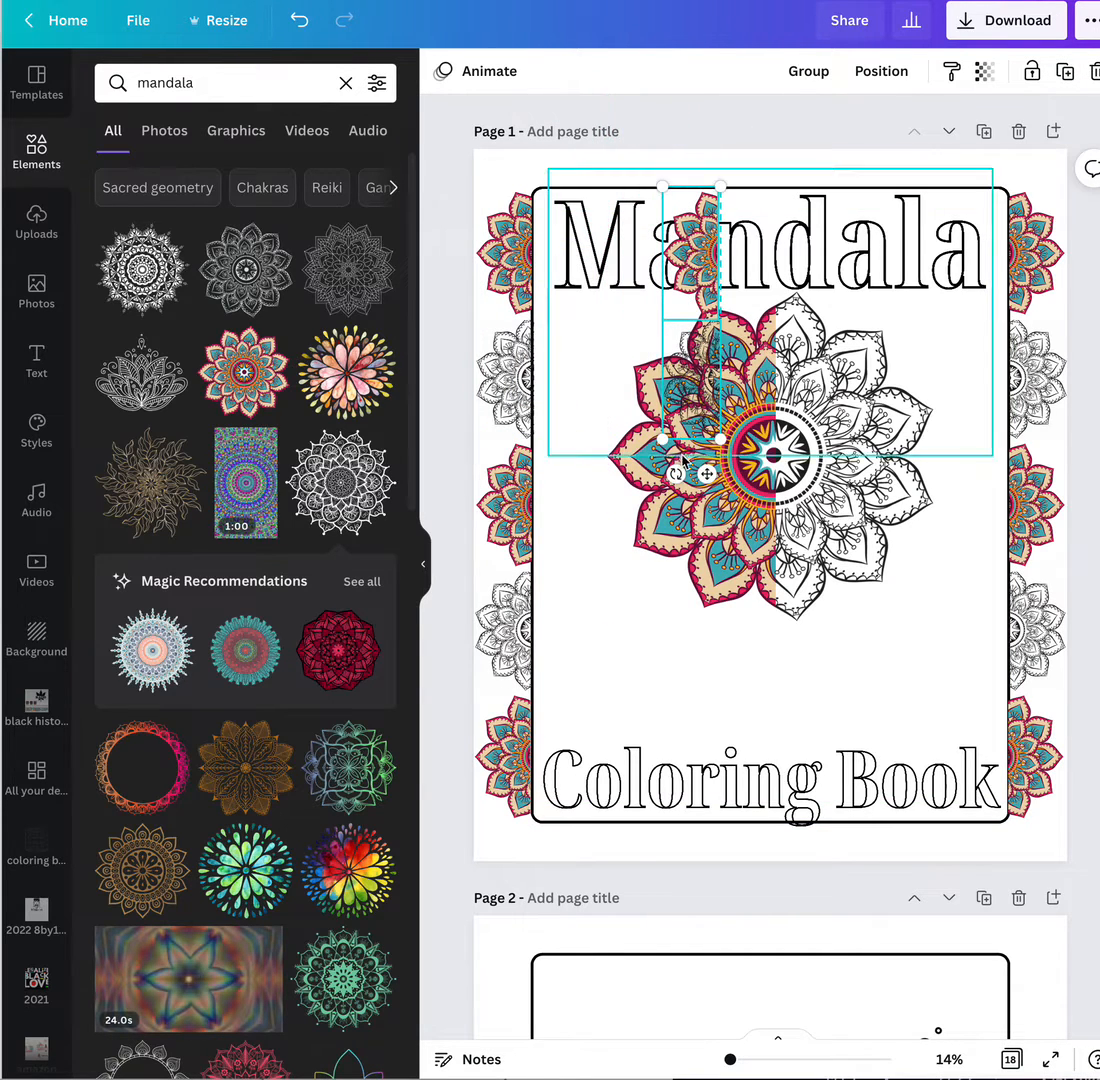
{"action": "left_click_drag", "start_coordinate": [676, 474], "coordinate": [458, 252]}
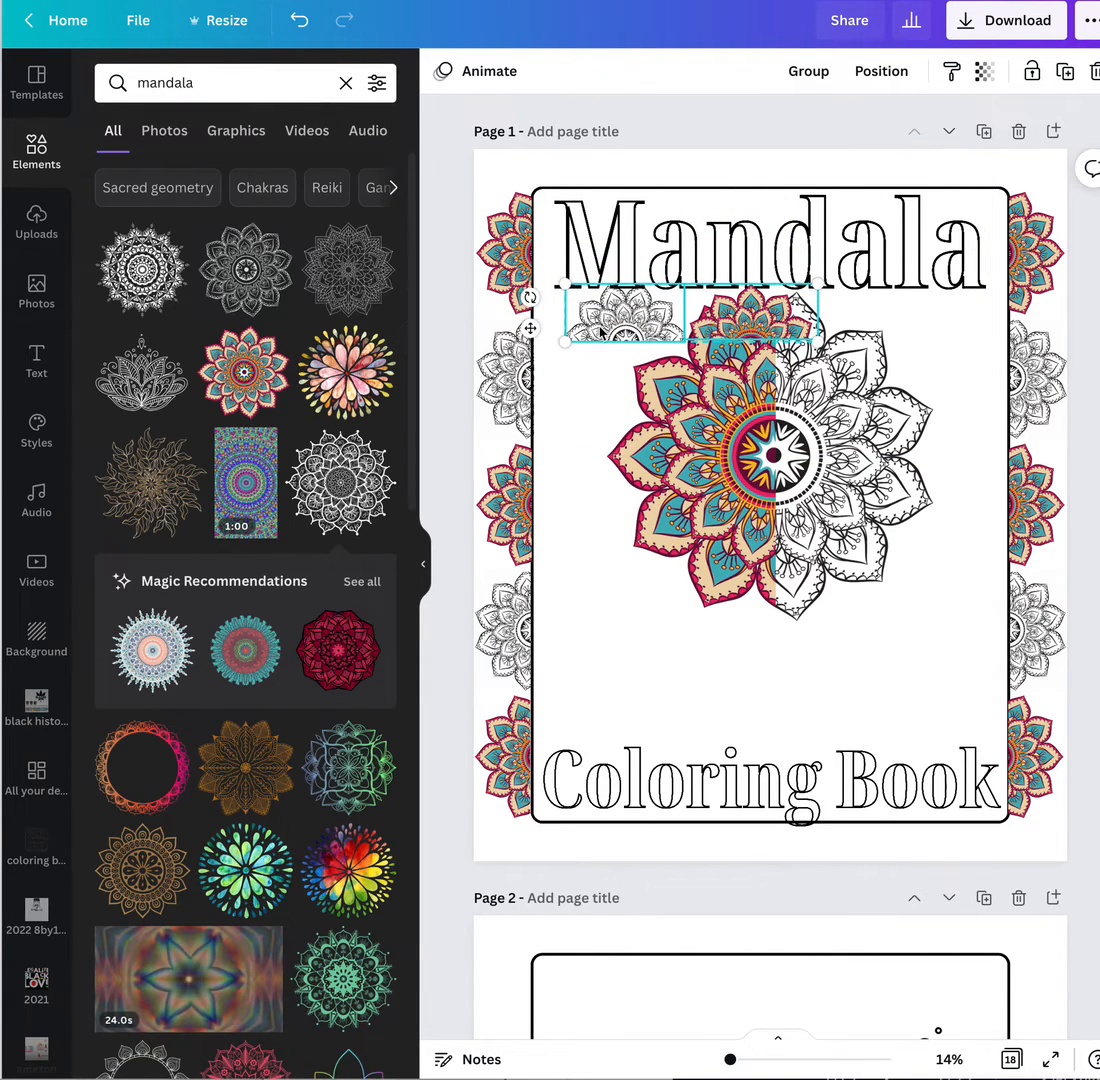
{"action": "left_click_drag", "start_coordinate": [606, 320], "coordinate": [585, 174]}
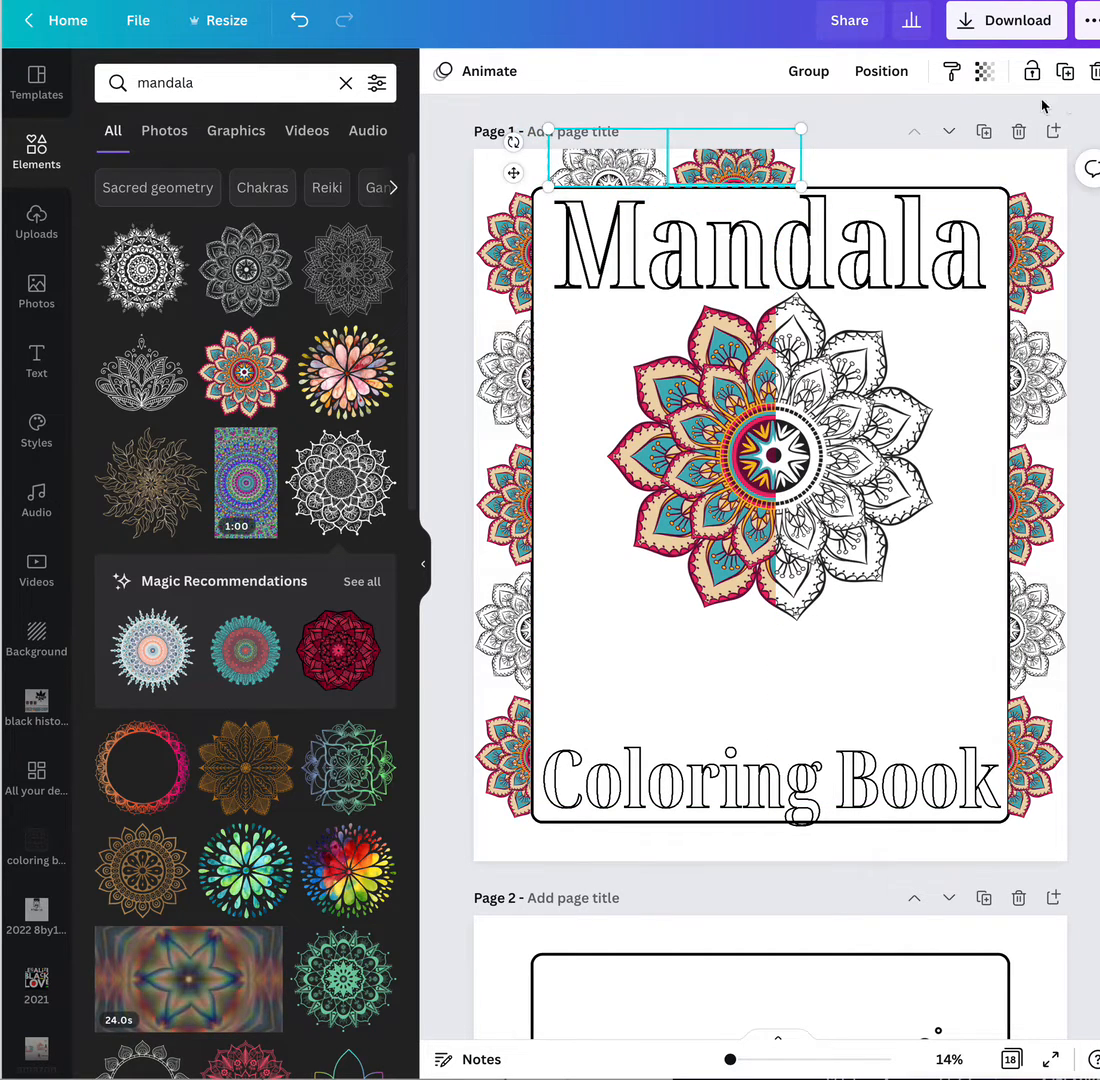
Duplicate the rotated pair and line the copy up beside it to continue the row along the frame's top border
{"action": "left_click", "coordinate": [1067, 83]}
{"action": "left_click_drag", "start_coordinate": [708, 155], "coordinate": [946, 151]}
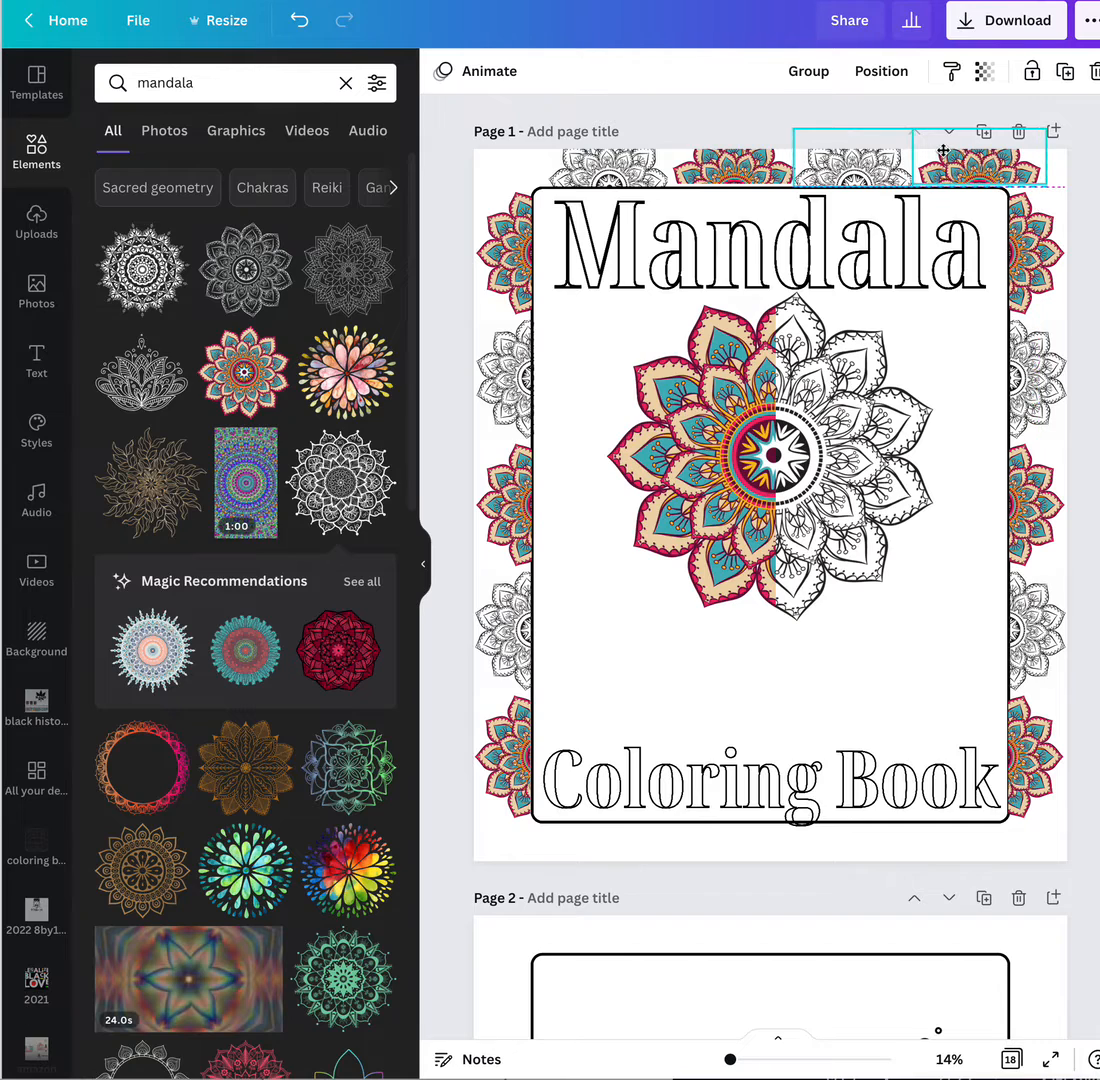
{"action": "left_click", "coordinate": [960, 165]}
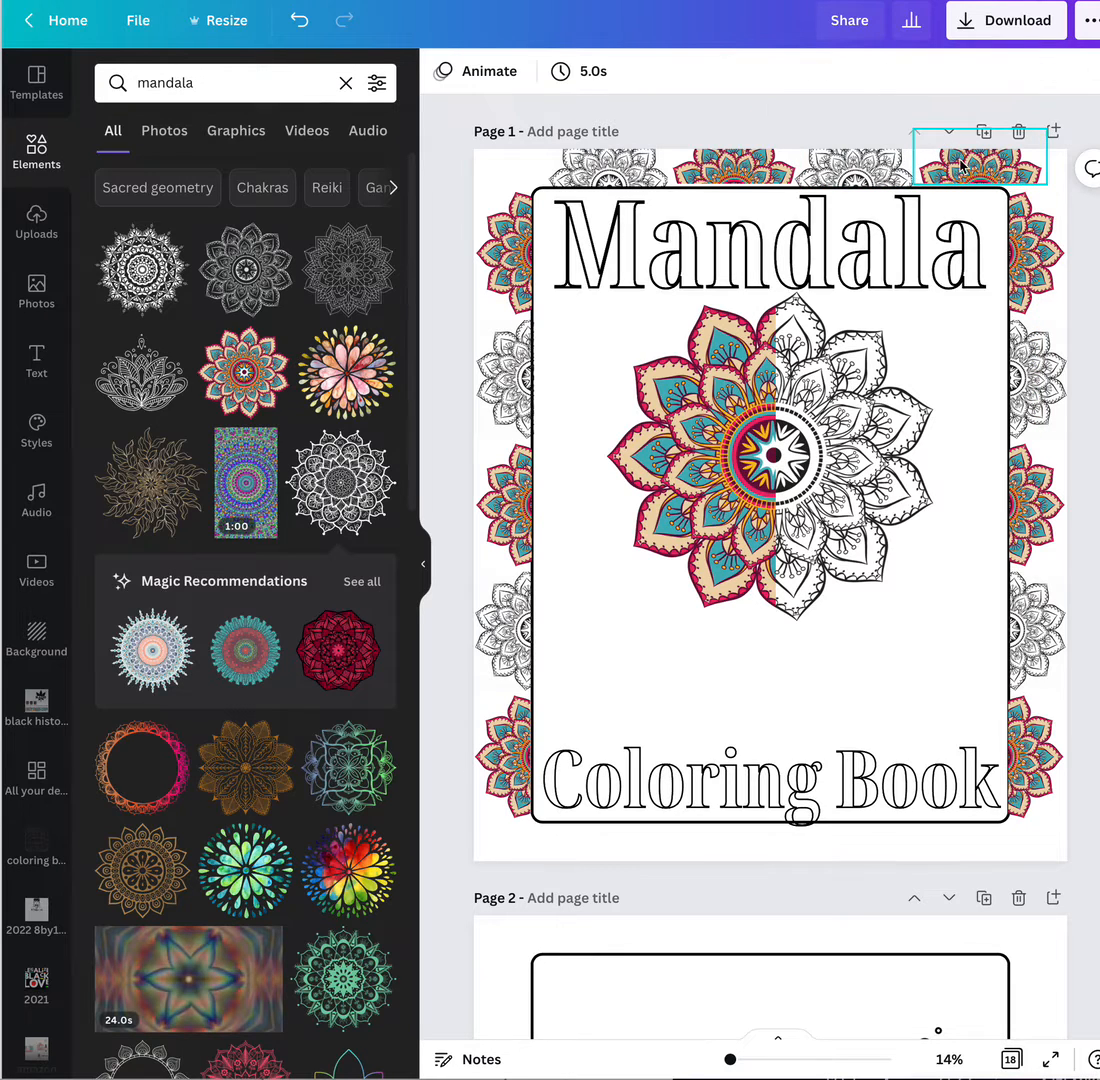
{"action": "mouse_move", "coordinate": [977, 170]}
{"action": "left_mouse_down"}
{"action": "mouse_move", "coordinate": [1035, 170]}
{"action": "mouse_move", "coordinate": [972, 163]}
{"action": "left_mouse_up"}
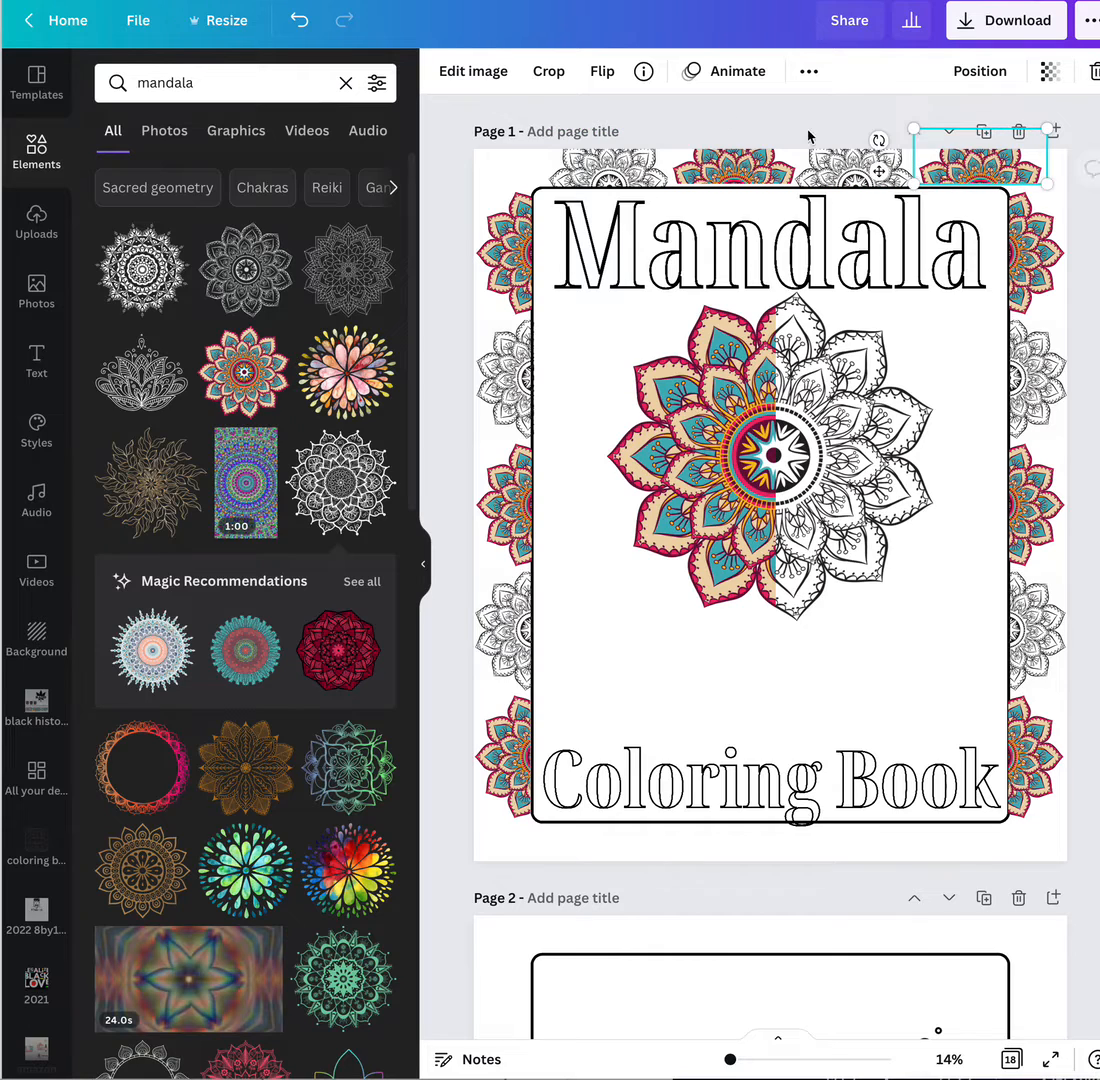
{"action": "left_click", "coordinate": [510, 161]}
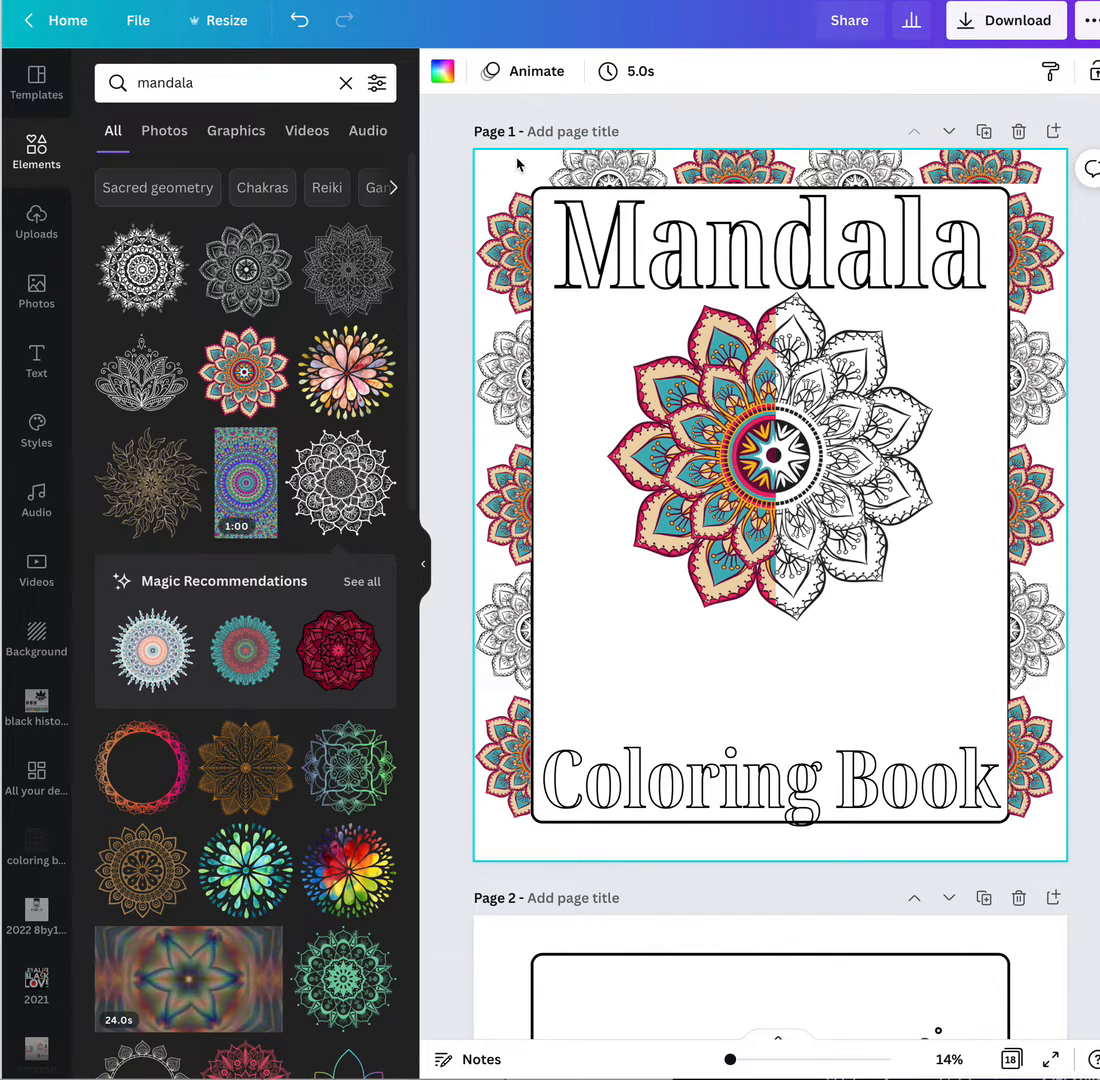
Duplicate the top row of four half mandalas, extend the row with the copy and delete the surplus coloured halves beyond the fifth
{"action": "left_click_drag", "start_coordinate": [630, 172], "coordinate": [838, 157]}
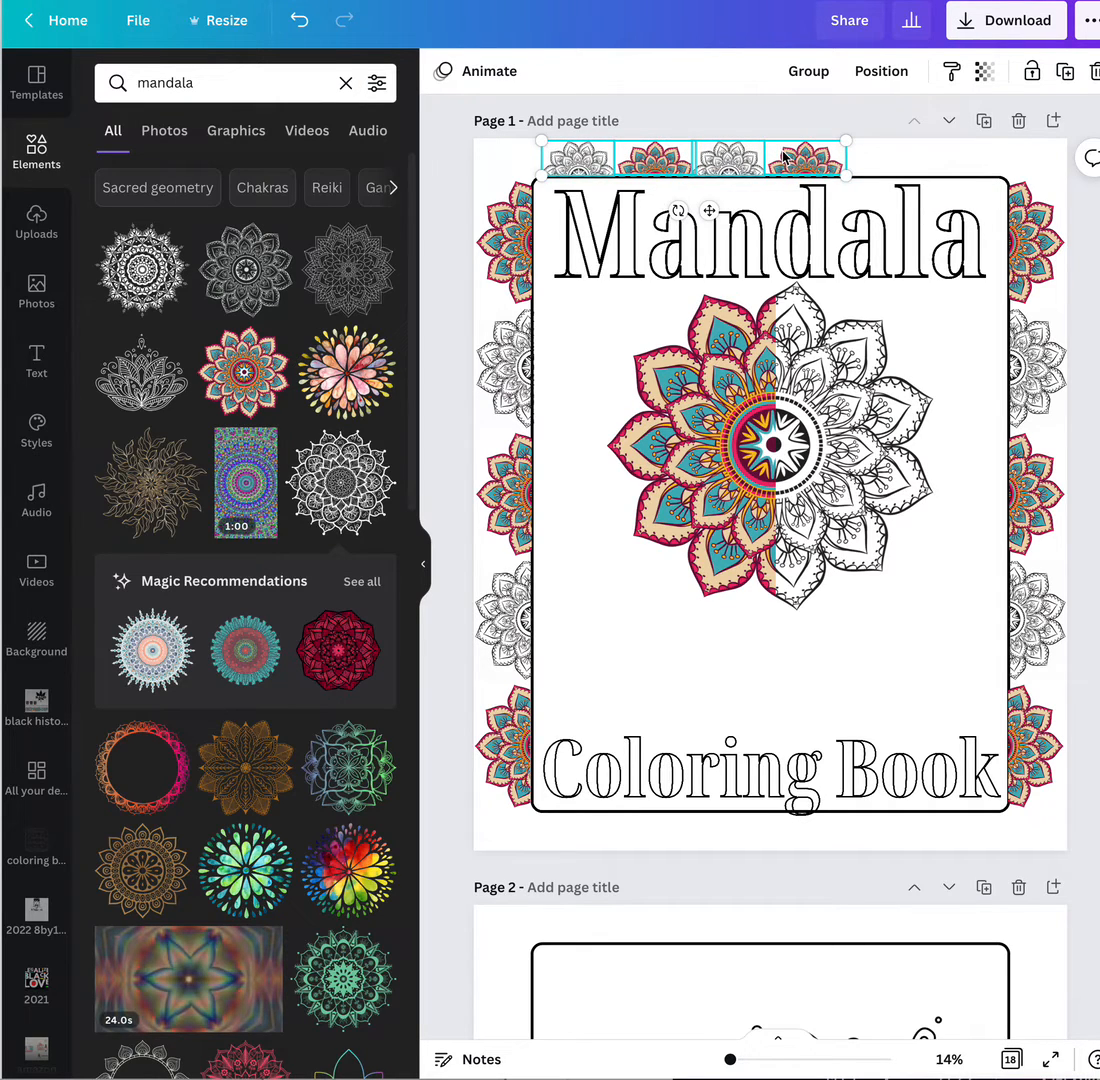
{"action": "left_click", "coordinate": [1064, 78]}
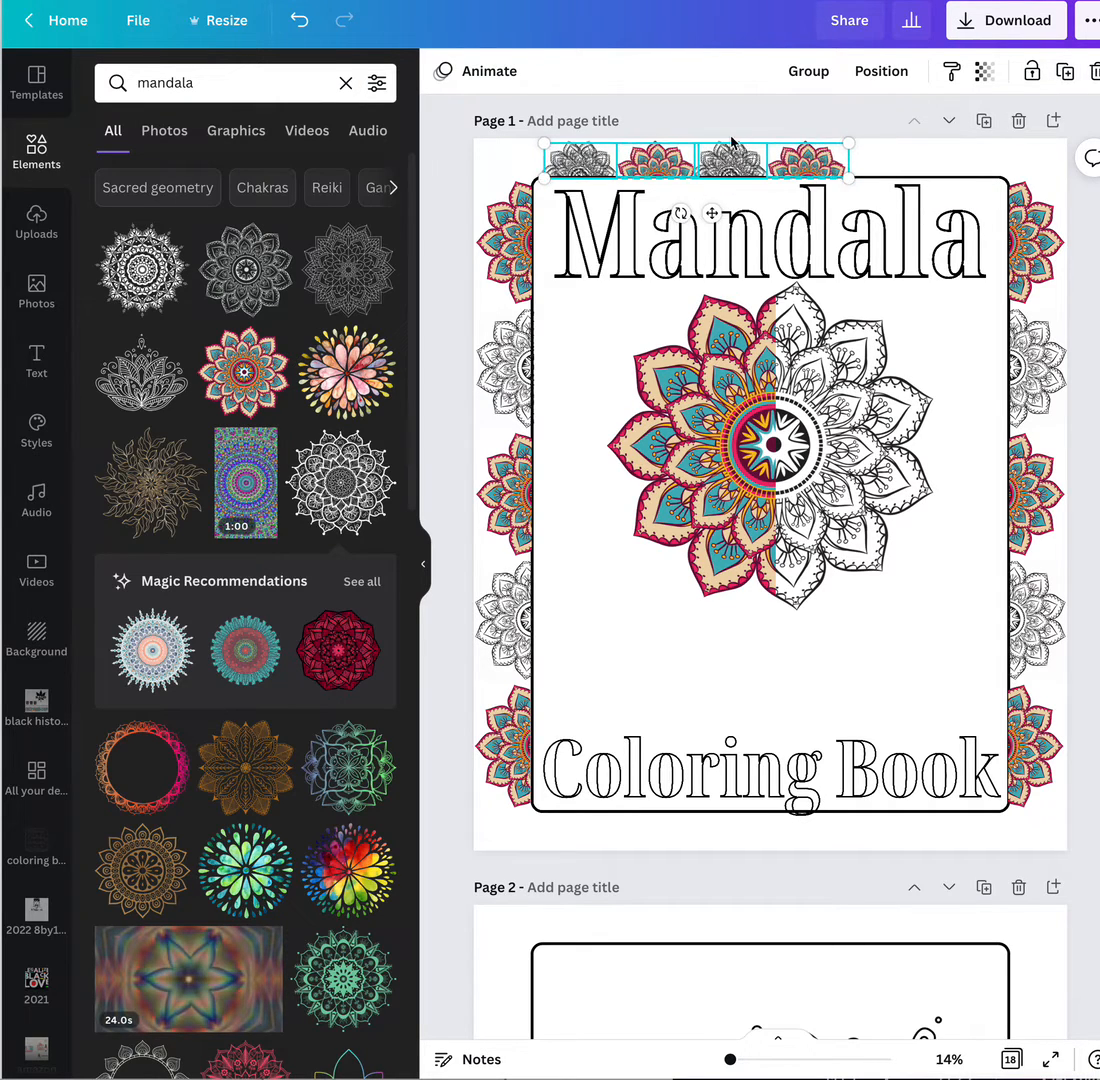
{"action": "left_click_drag", "start_coordinate": [652, 155], "coordinate": [950, 151]}
{"action": "left_click", "coordinate": [837, 108]}
{"action": "left_click_drag", "start_coordinate": [1022, 162], "coordinate": [1078, 162]}
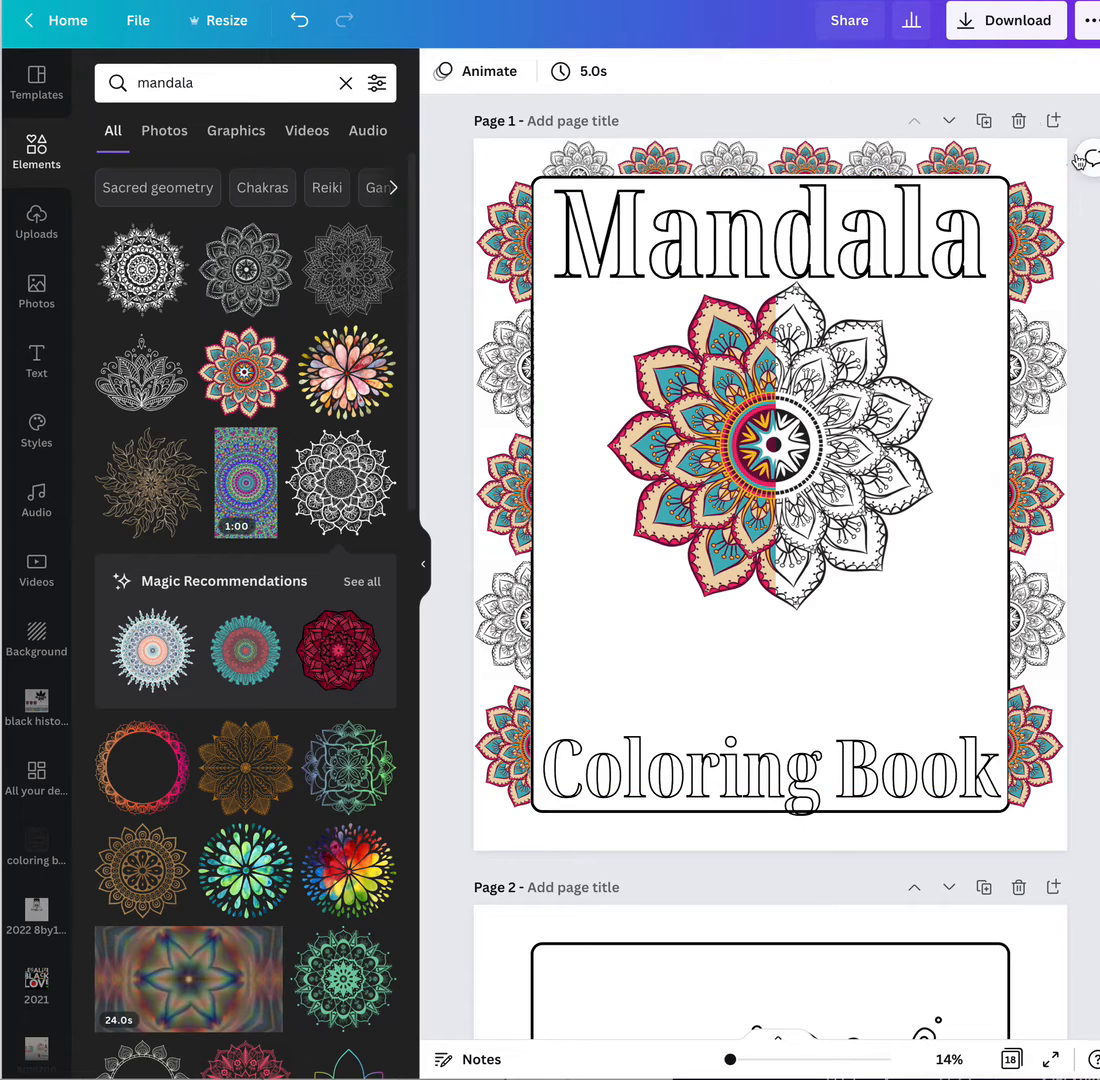
{"action": "left_click", "coordinate": [953, 157]}
{"action": "key", "text": "Delete"}
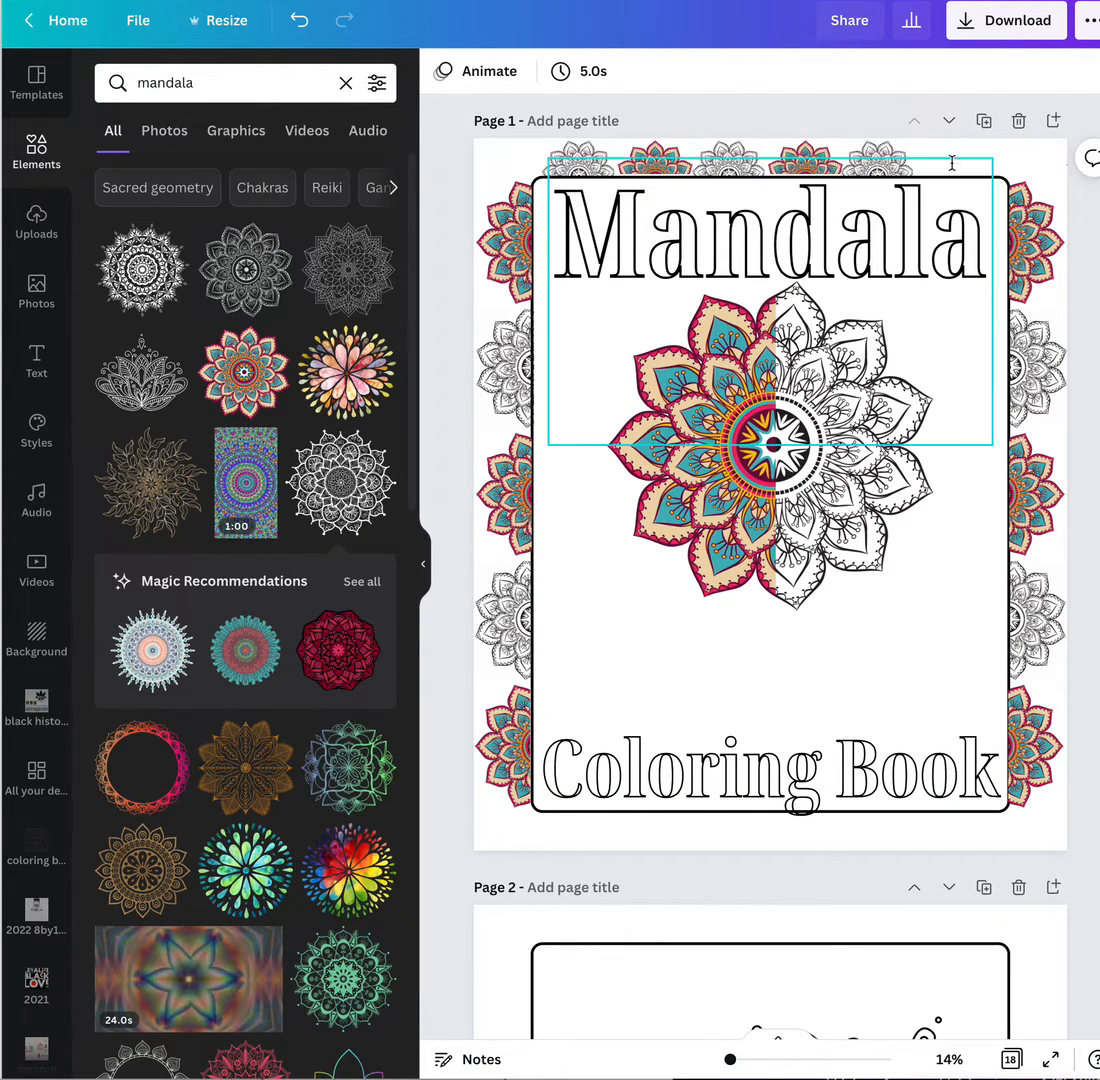
Move the "Mandala" title down so its text box clears the row of half mandalas above the frame
{"action": "left_click", "coordinate": [935, 243]}
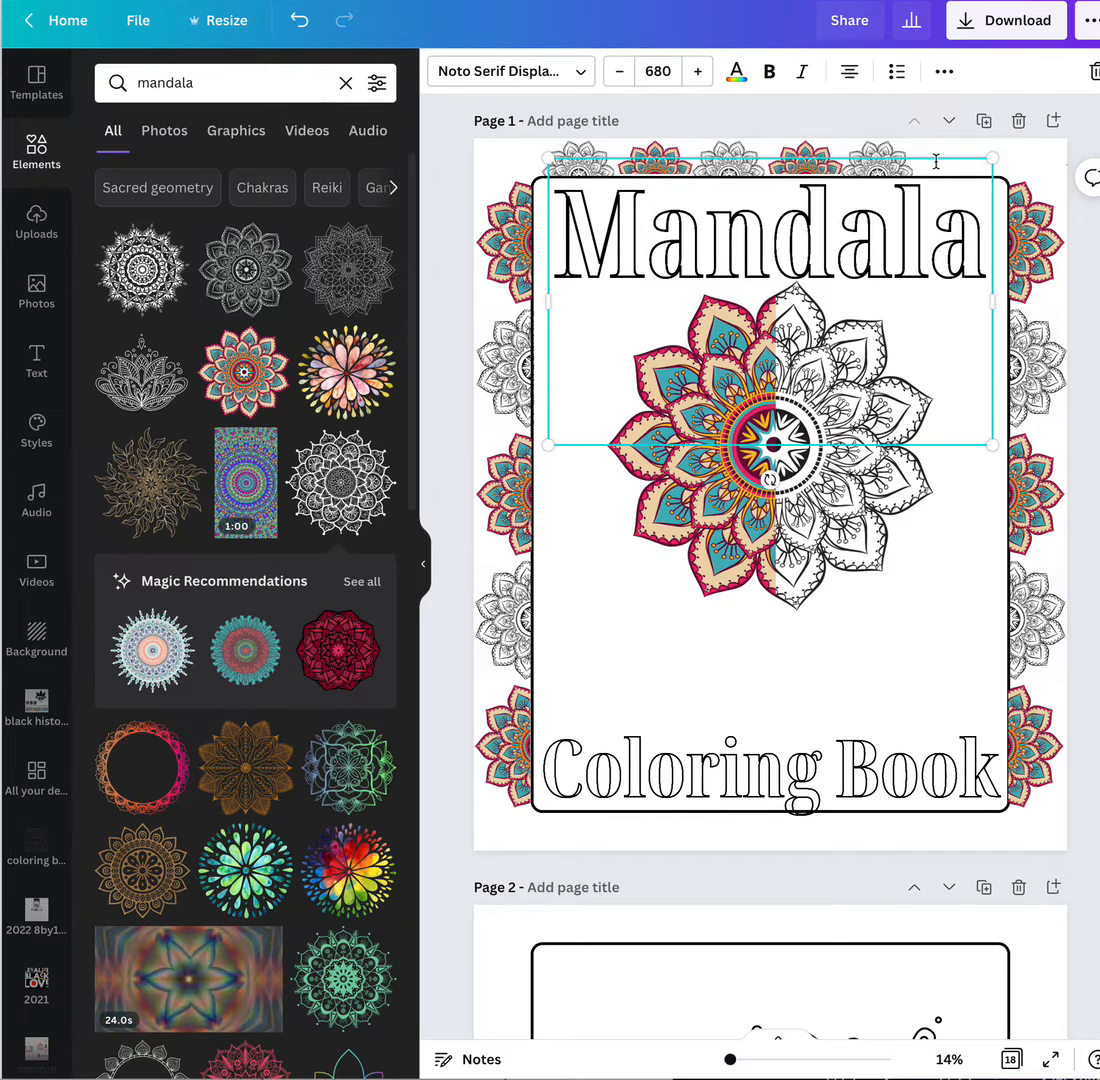
{"action": "left_click", "coordinate": [932, 158]}
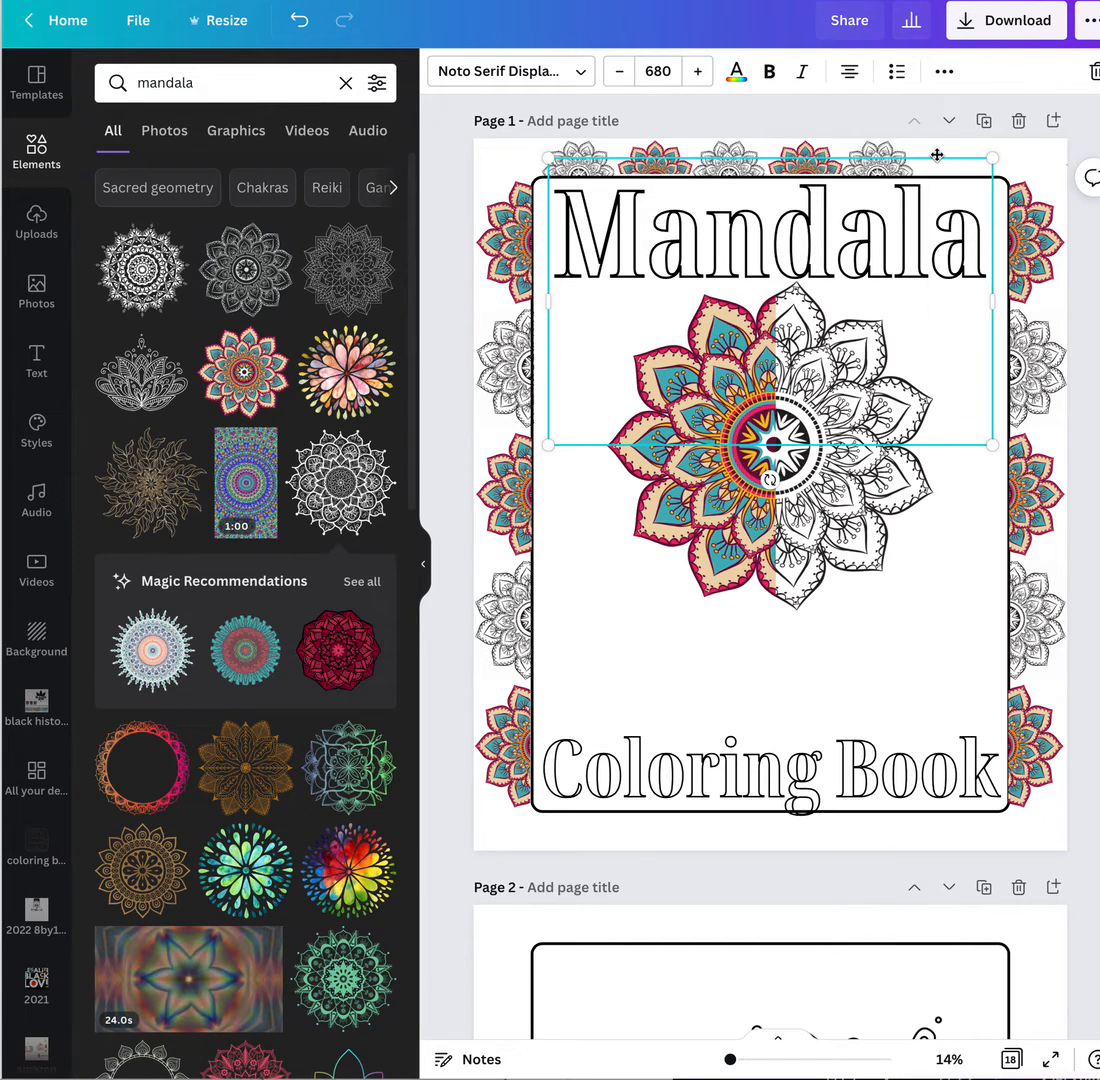
{"action": "left_click_drag", "start_coordinate": [937, 155], "coordinate": [937, 240]}
Select all five half mandalas in the top row and enlarge them together to span the frame's width
{"action": "left_click", "coordinate": [882, 152]}
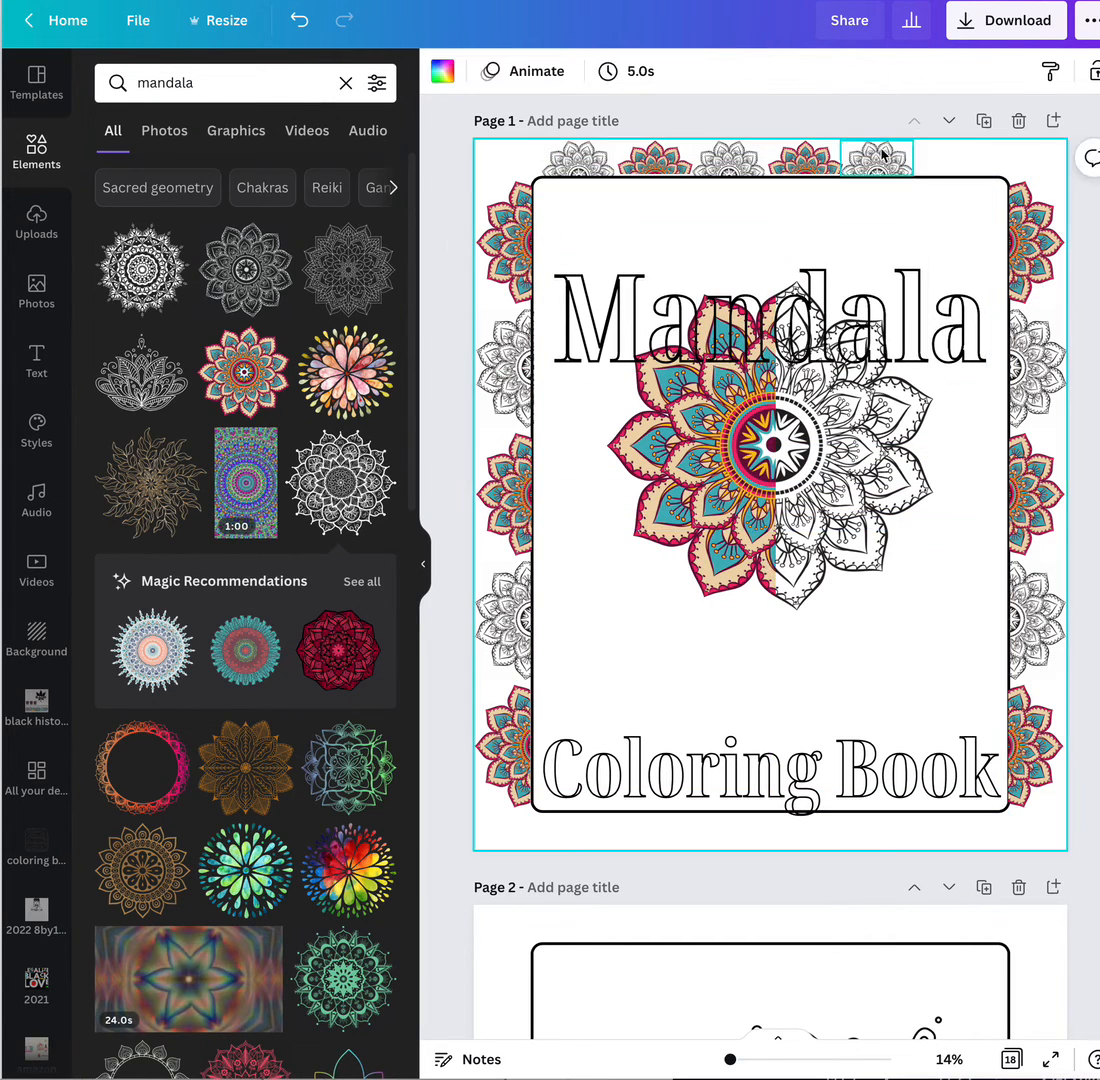
{"action": "left_click", "coordinate": [805, 158]}
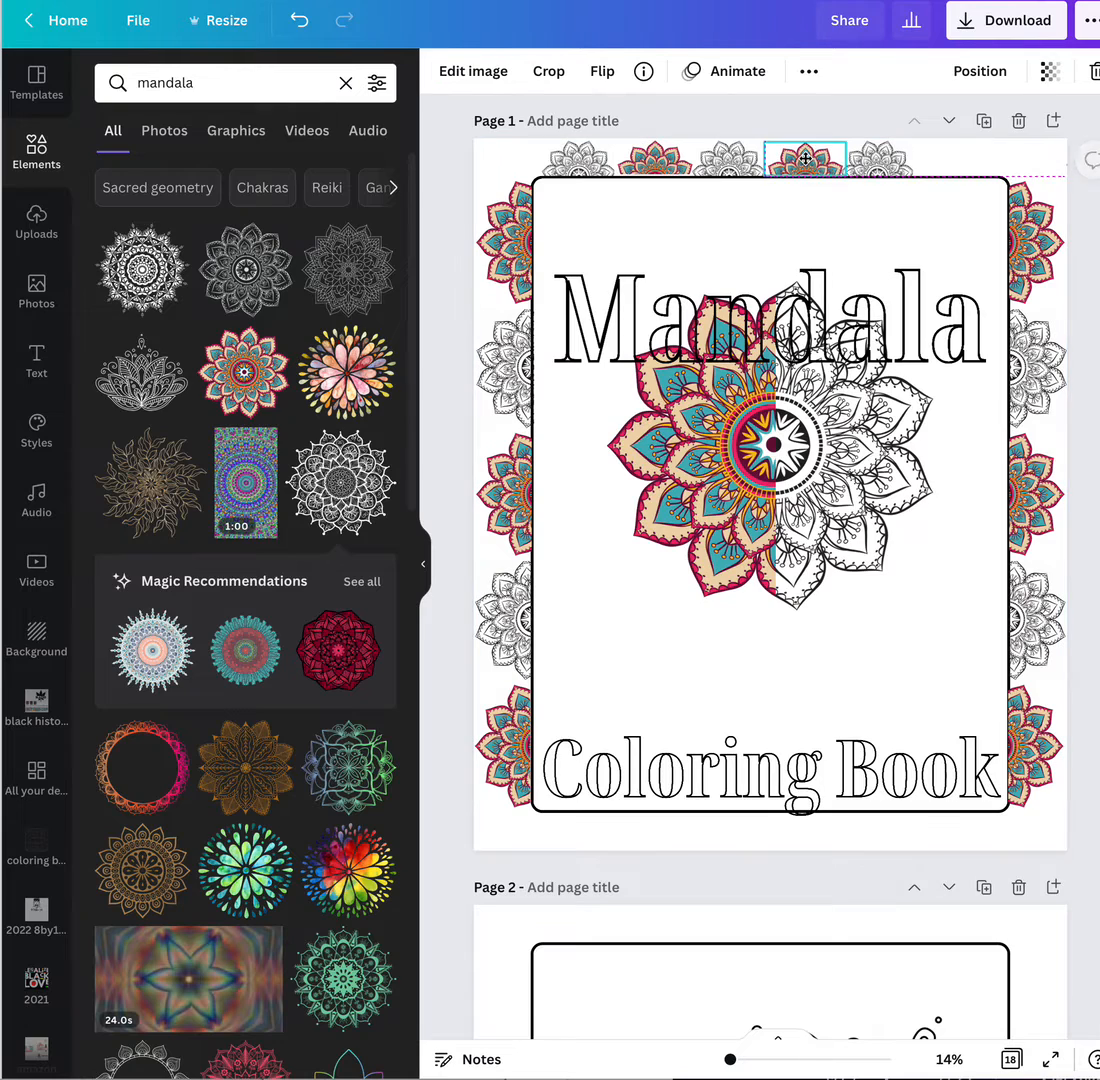
{"action": "left_click", "coordinate": [704, 151]}
{"action": "left_click", "coordinate": [648, 155]}
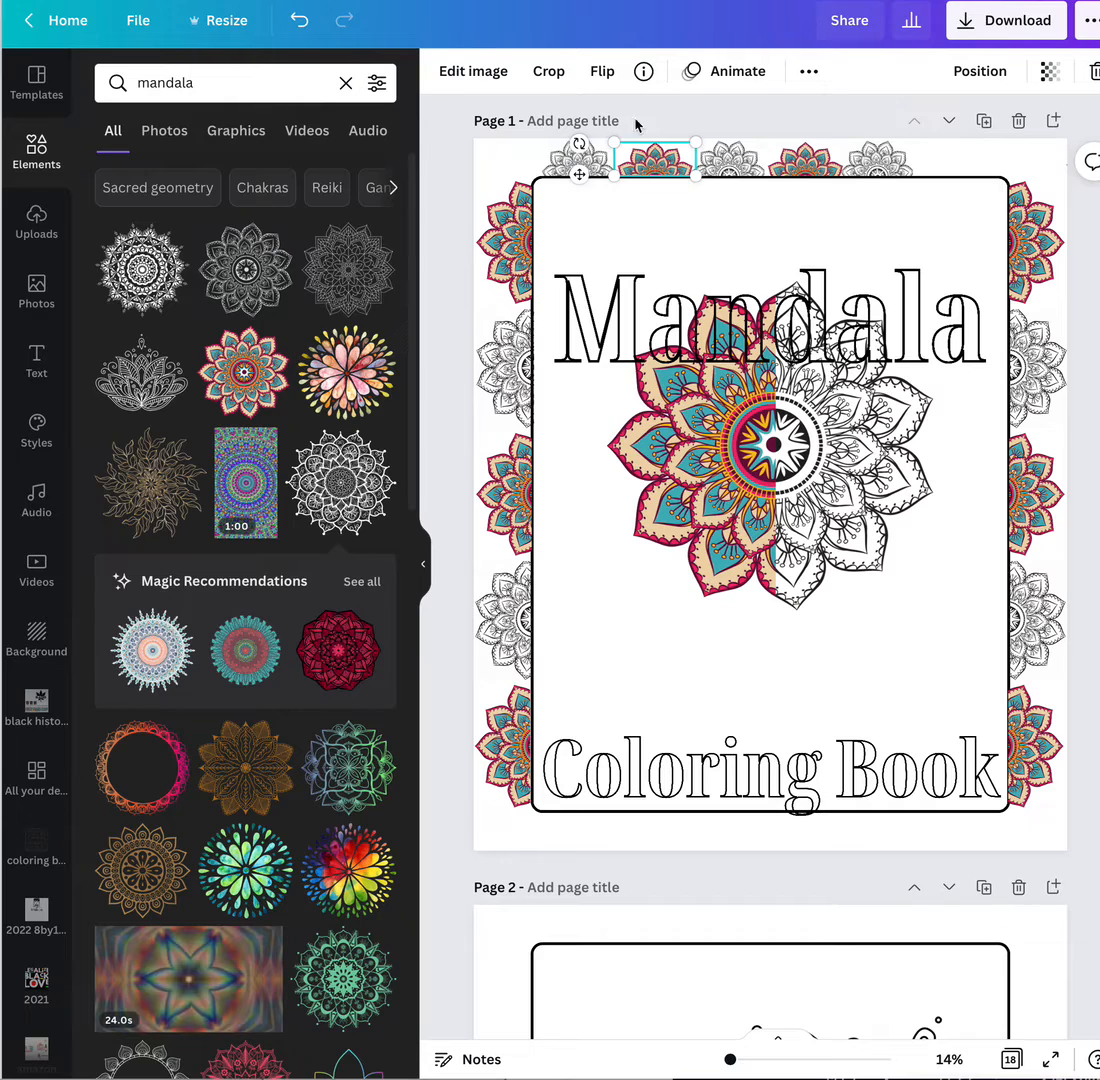
{"action": "left_click", "coordinate": [963, 154]}
{"action": "left_click_drag", "start_coordinate": [960, 164], "coordinate": [578, 155]}
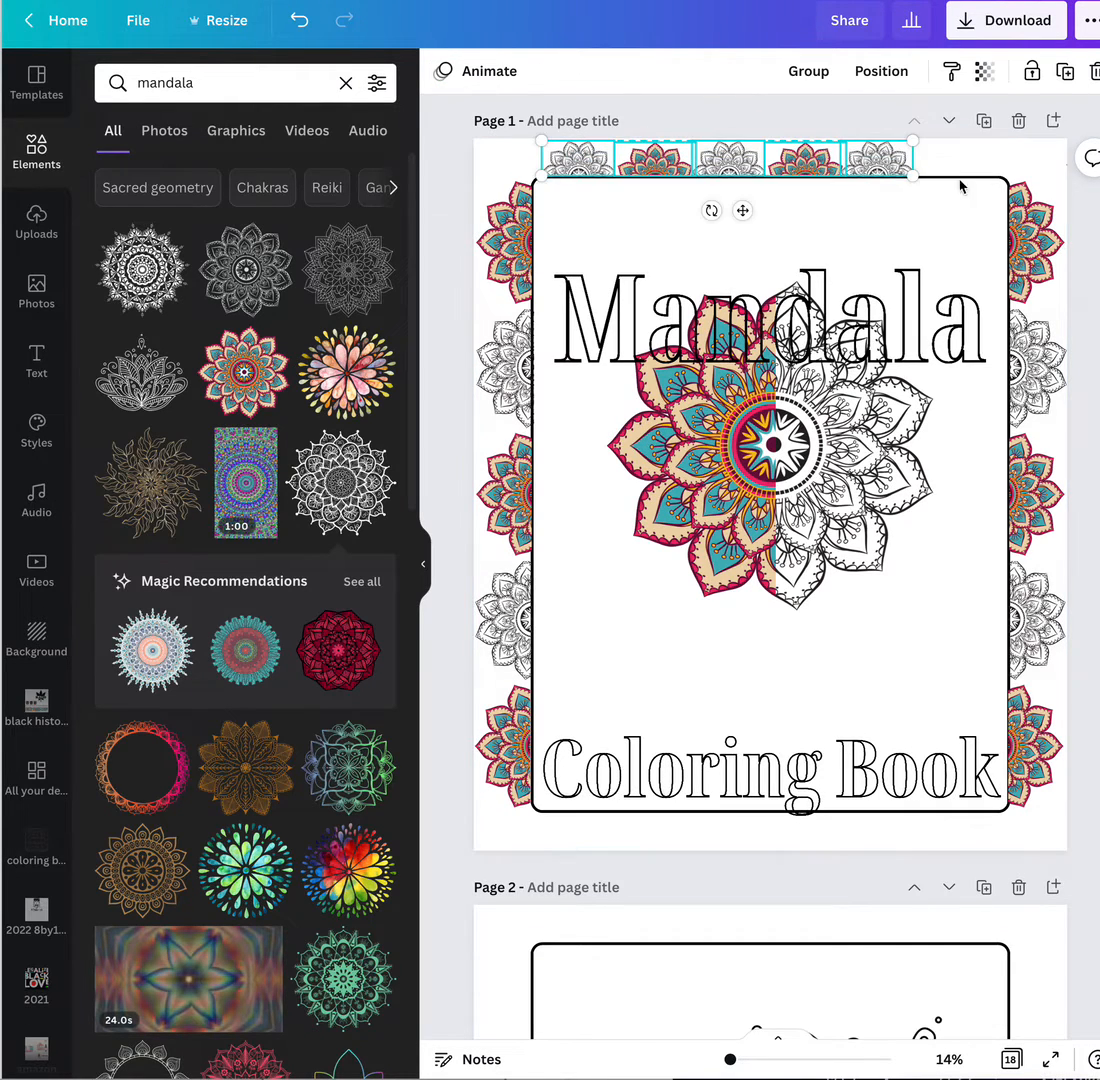
{"action": "left_click_drag", "start_coordinate": [914, 179], "coordinate": [888, 167]}
Lock the "Mandala" title text box in place
{"action": "left_click", "coordinate": [910, 228]}
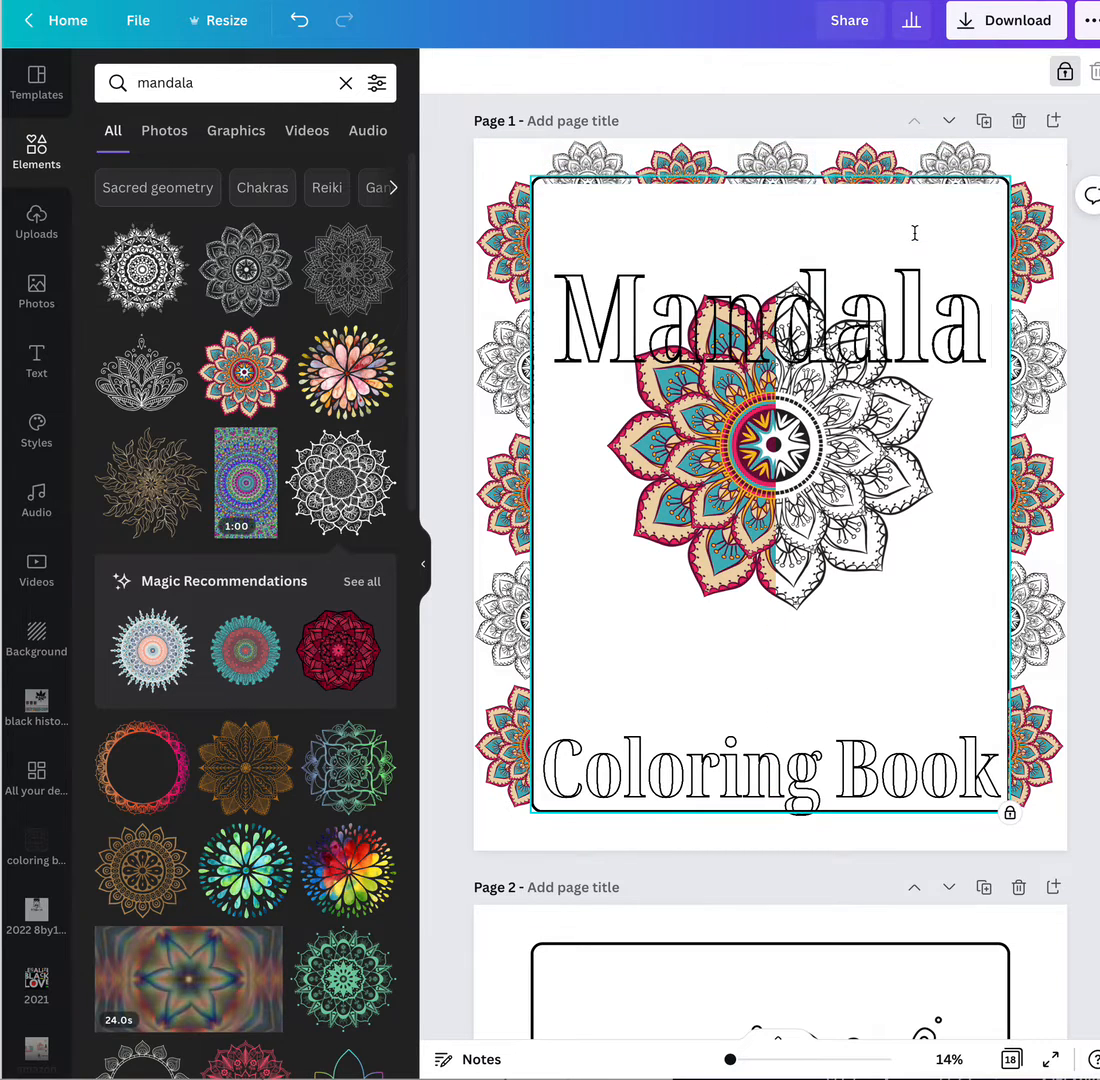
{"action": "left_click", "coordinate": [913, 242]}
{"action": "left_click", "coordinate": [951, 240]}
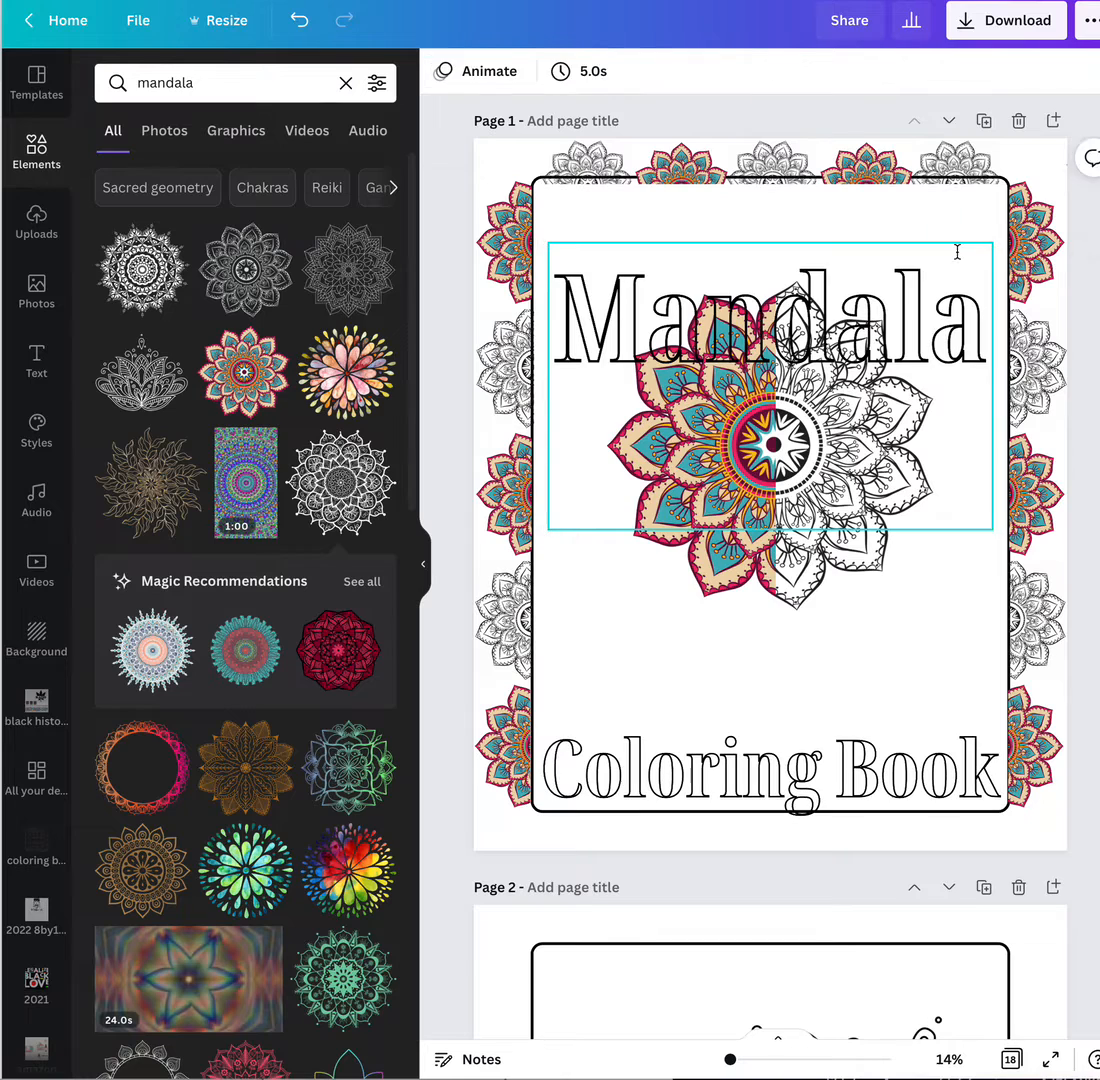
{"action": "left_click", "coordinate": [957, 250]}
{"action": "left_click", "coordinate": [947, 75]}
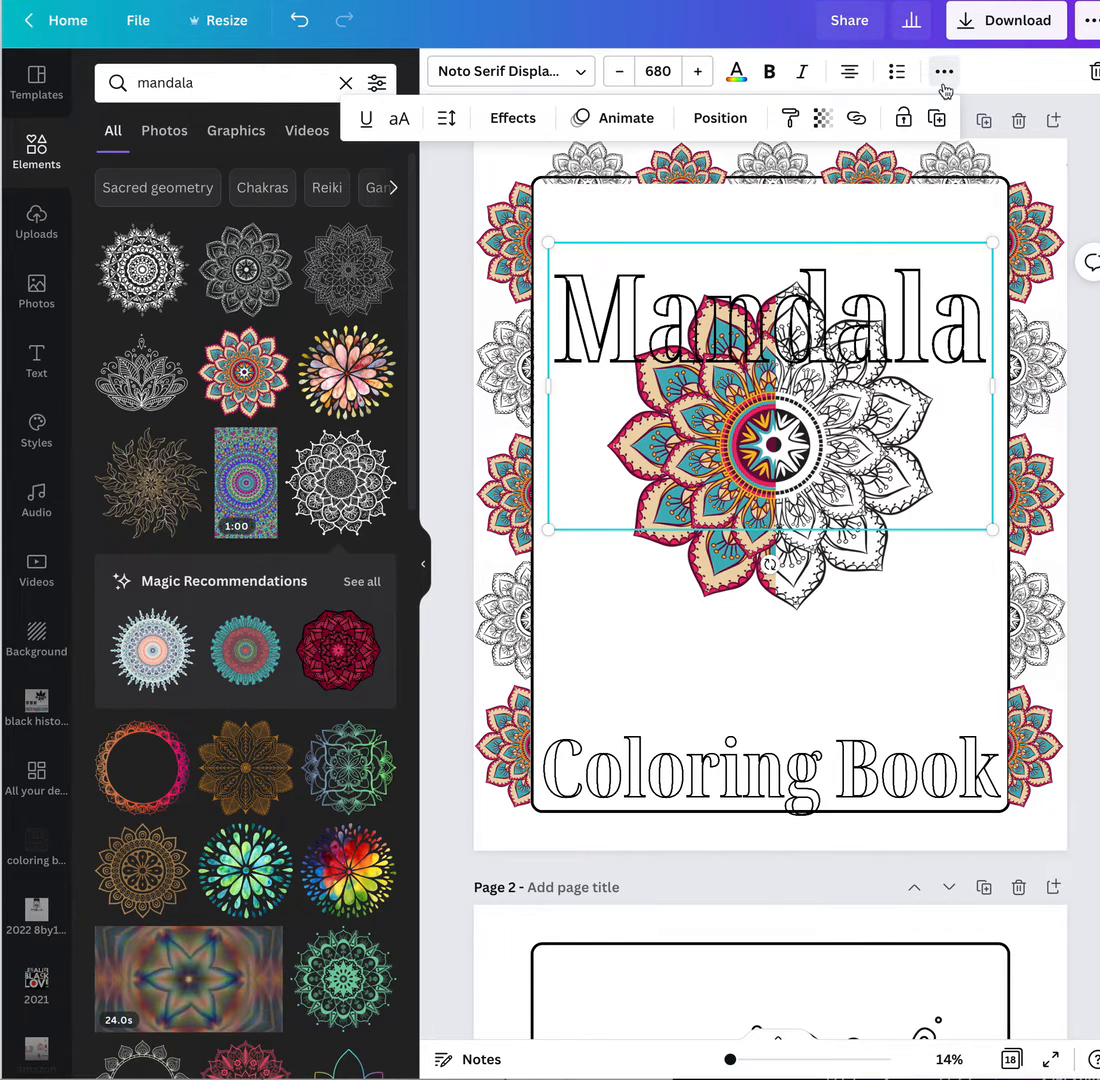
{"action": "left_click", "coordinate": [902, 118]}
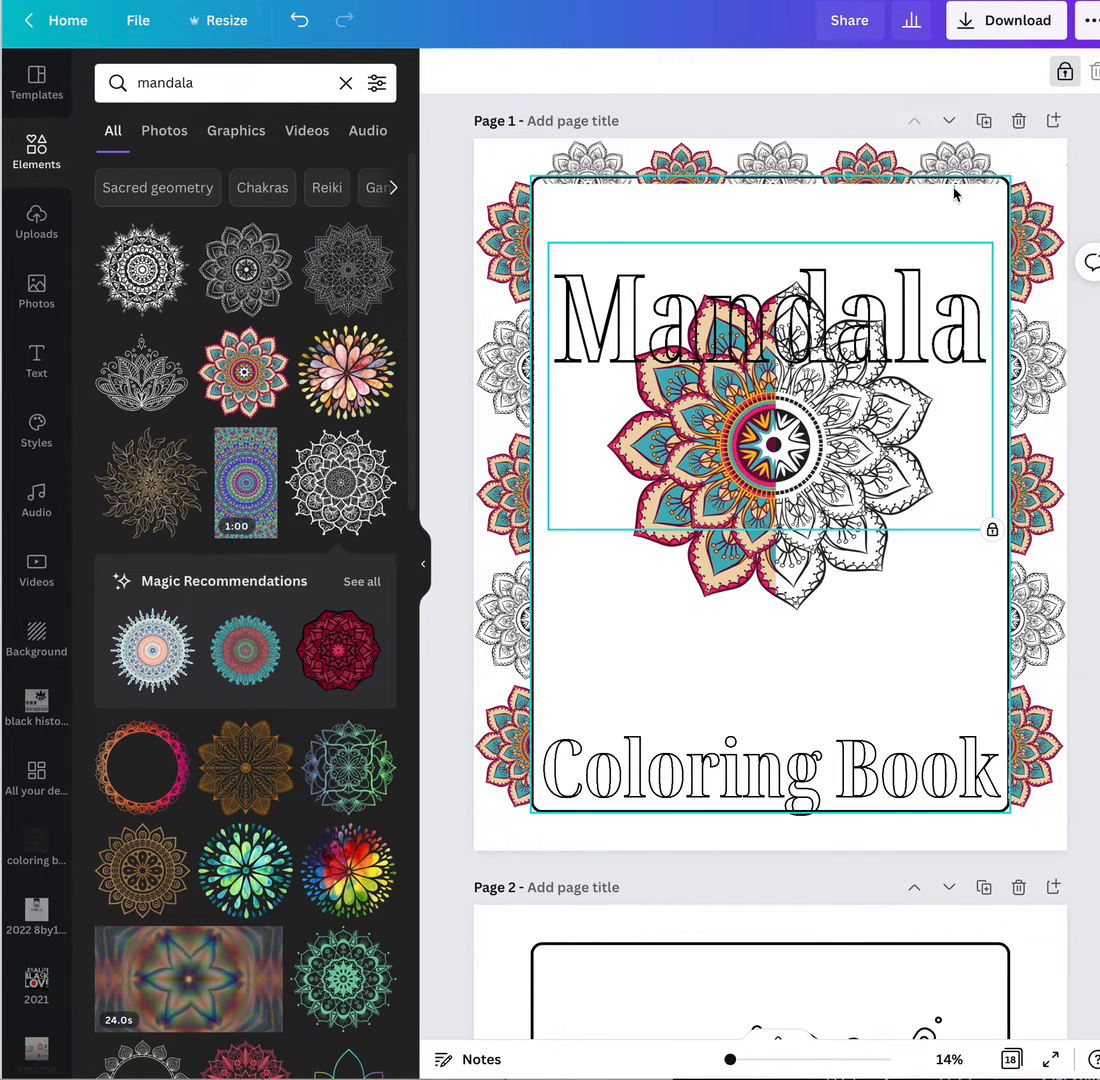
Unlock the rounded black frame and move it down toward the page's lower edge
{"action": "left_click", "coordinate": [932, 208]}
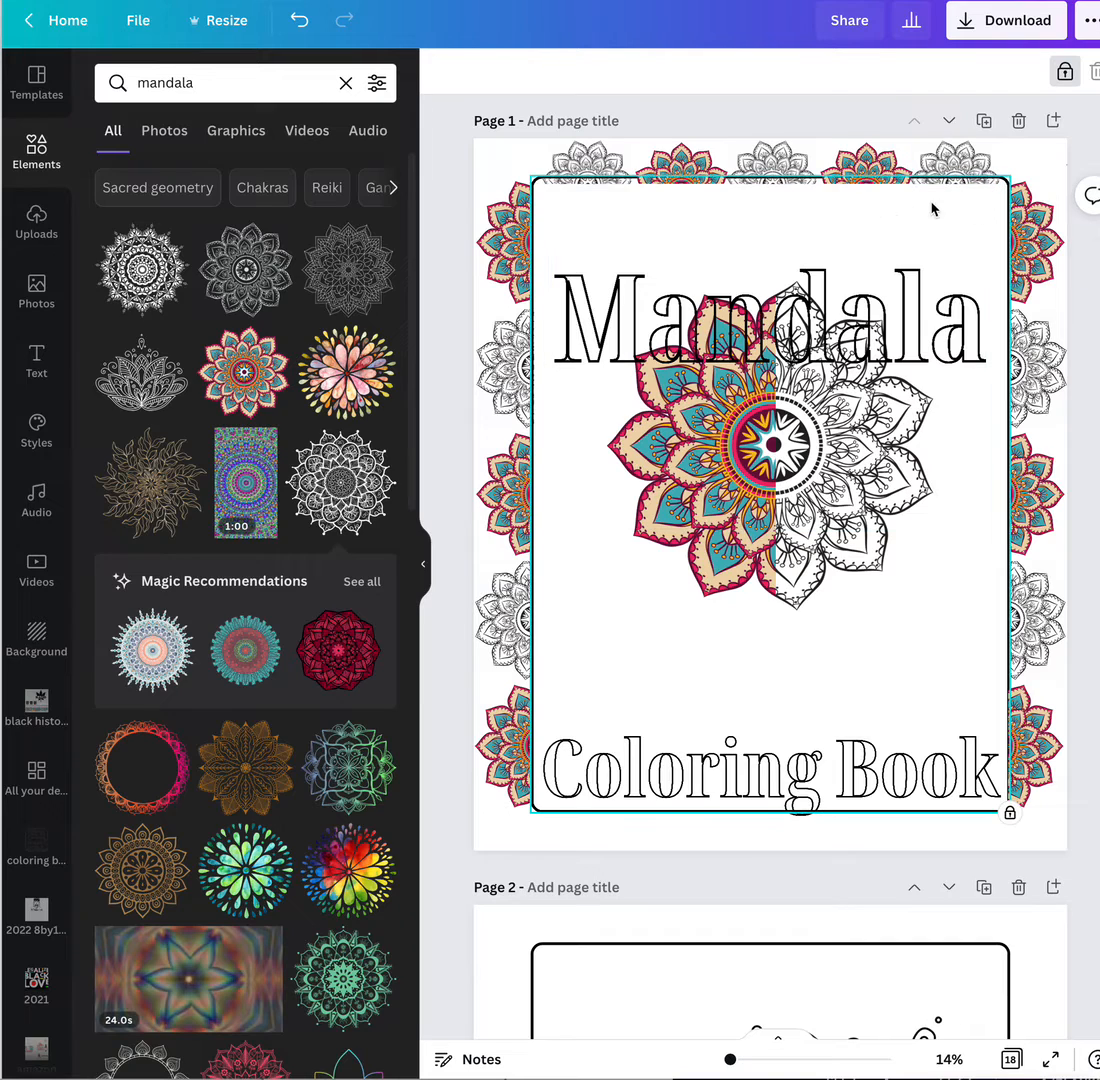
{"action": "left_click", "coordinate": [1065, 71]}
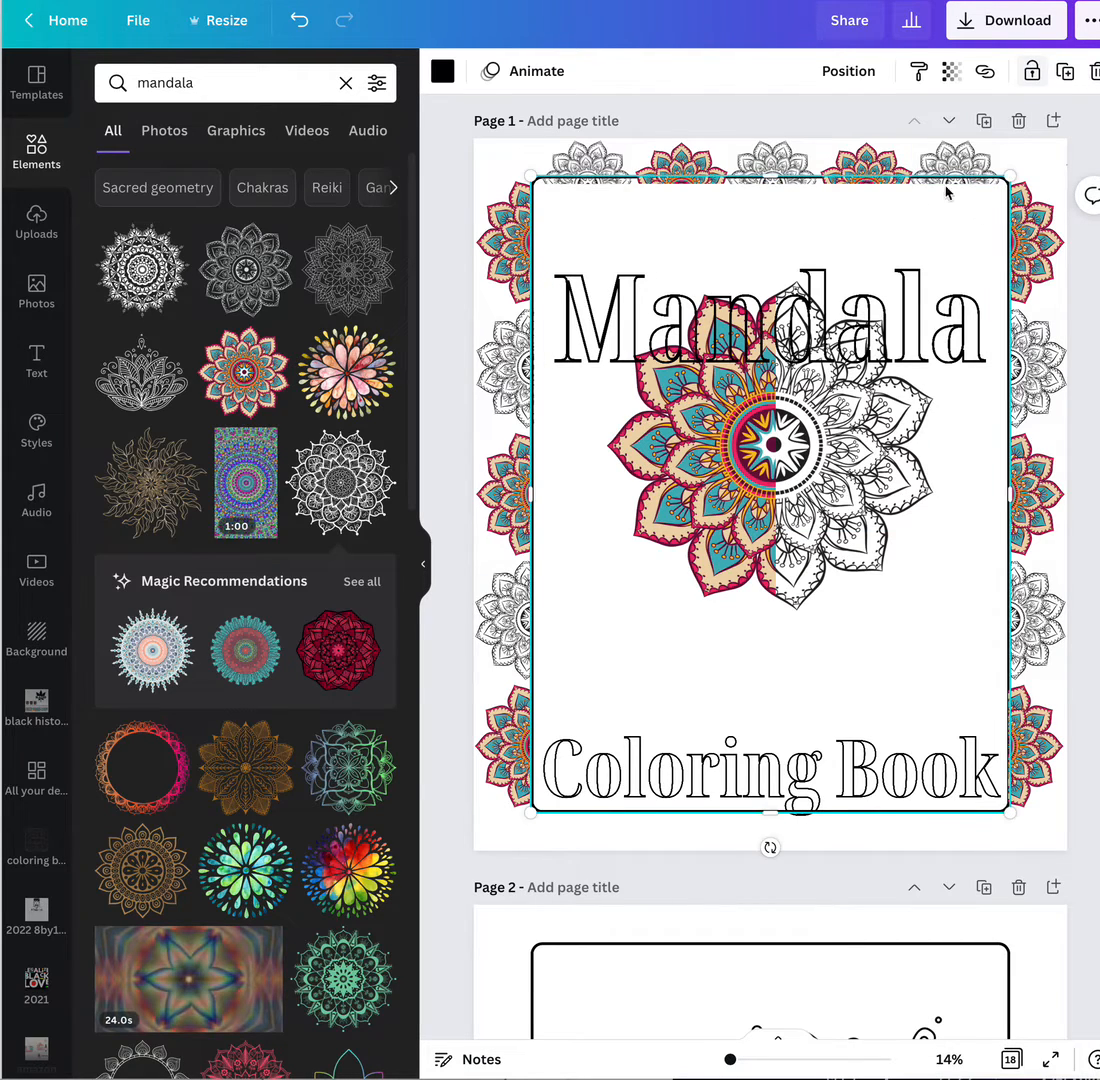
{"action": "left_click_drag", "start_coordinate": [918, 231], "coordinate": [915, 265]}
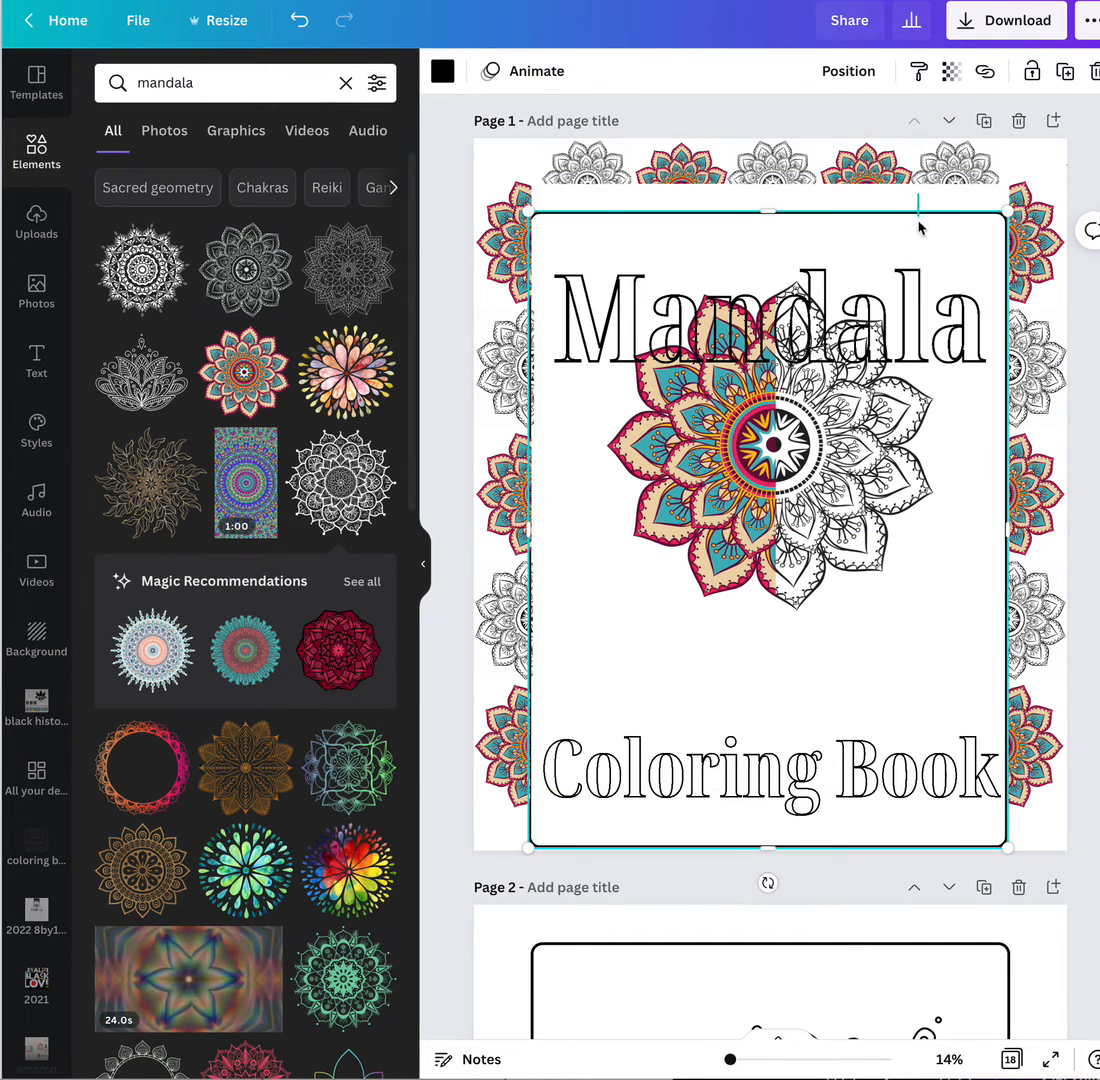
Duplicate the top row of five half mandalas and place the copy along the frame's bottom edge
{"action": "left_click", "coordinate": [1035, 165]}
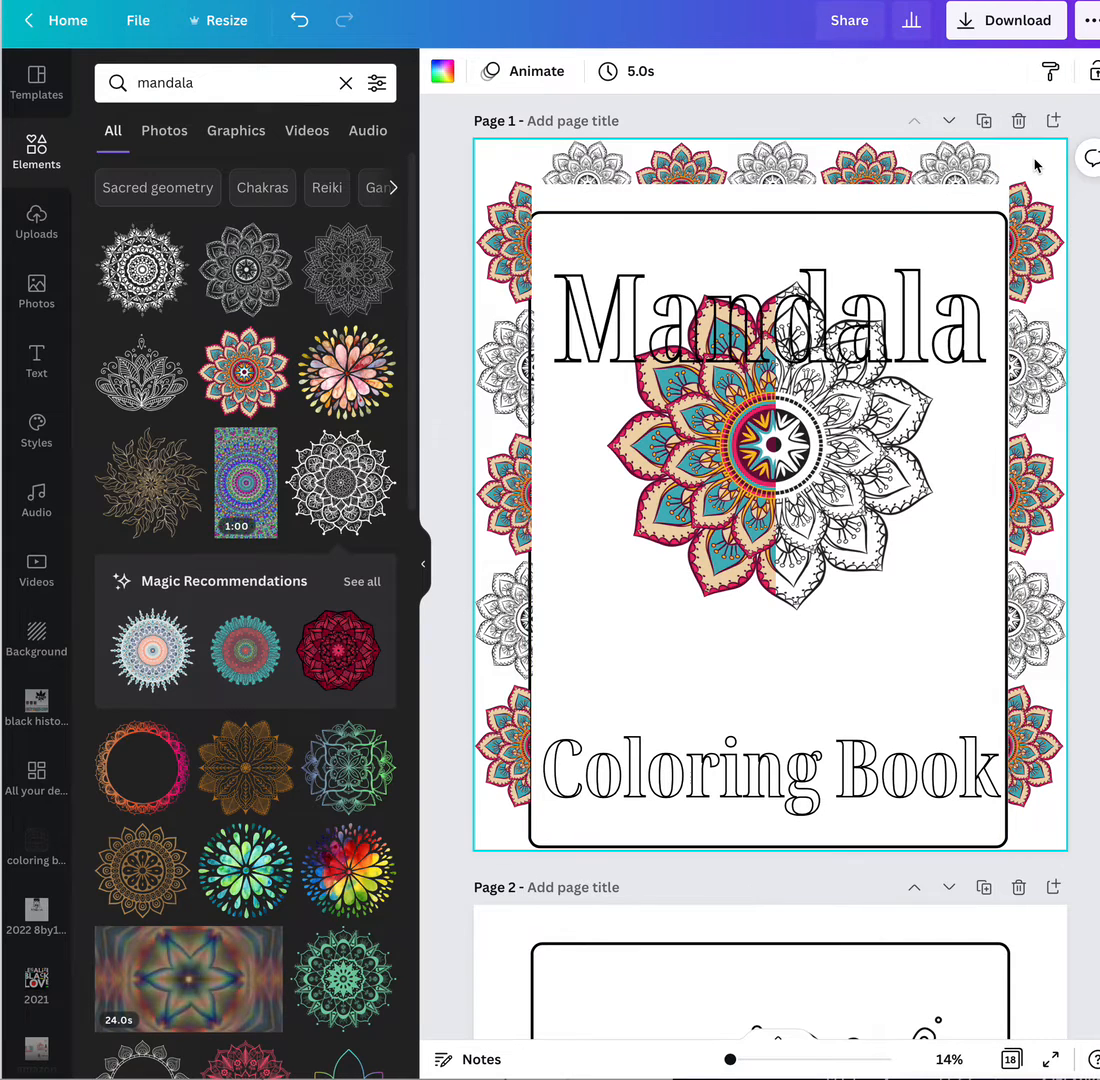
{"action": "left_click", "coordinate": [590, 148]}
{"action": "left_click", "coordinate": [1066, 74]}
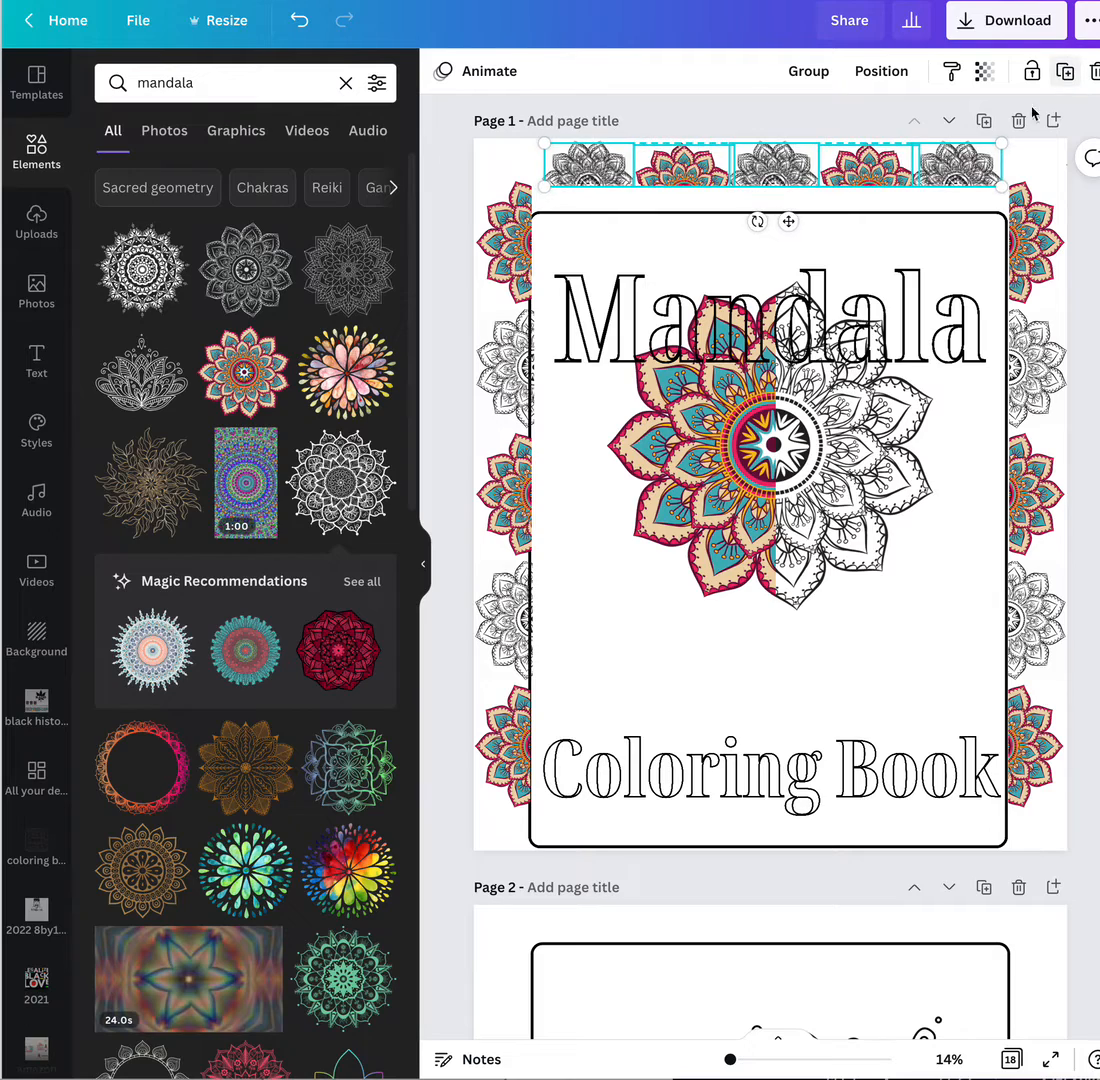
{"action": "left_click_drag", "start_coordinate": [845, 165], "coordinate": [813, 812]}
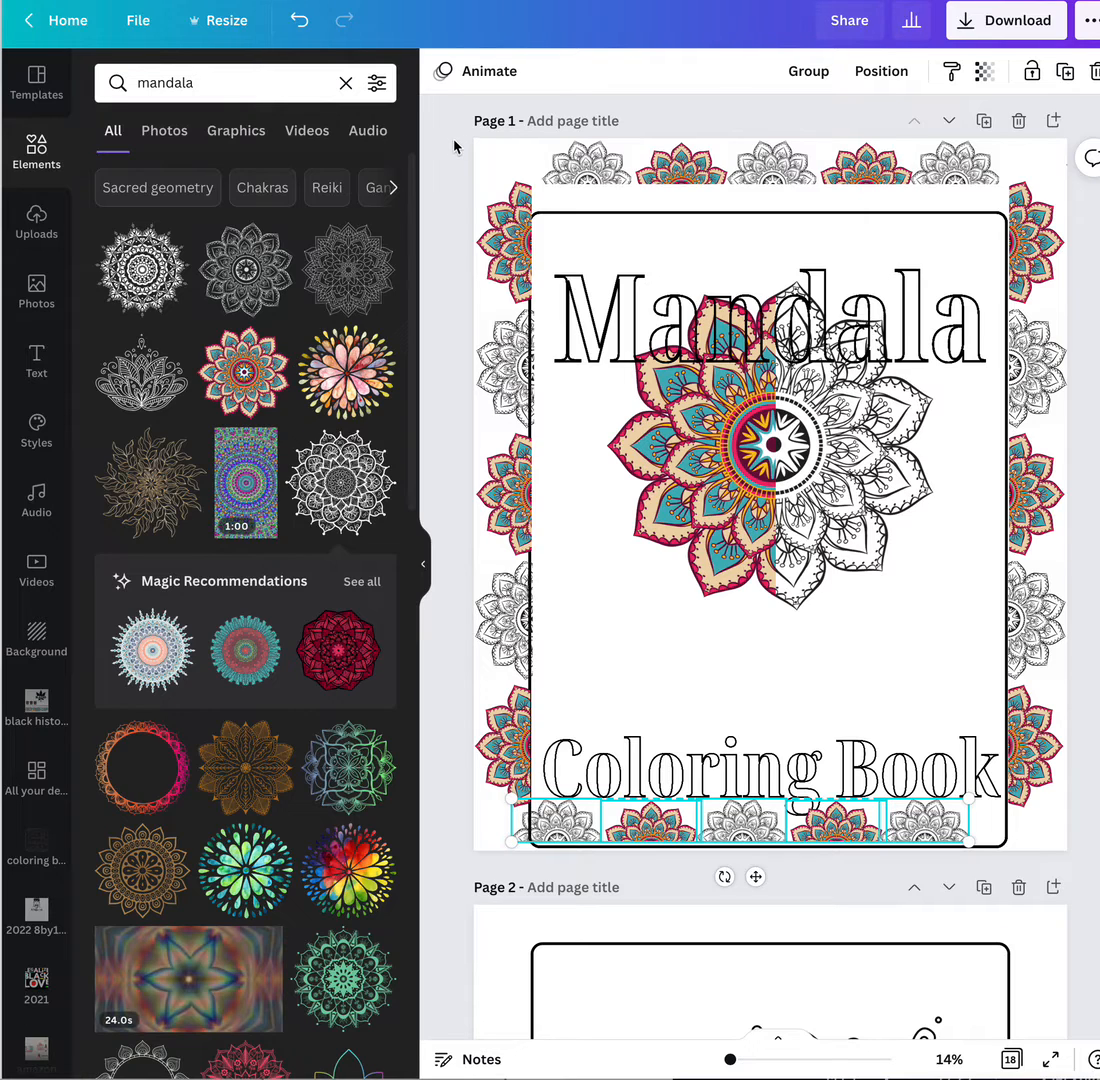
Select the frame, mandalas and "Coloring Book" text together, scale them down and position them with white margins around
{"action": "left_click_drag", "start_coordinate": [433, 128], "coordinate": [1095, 860]}
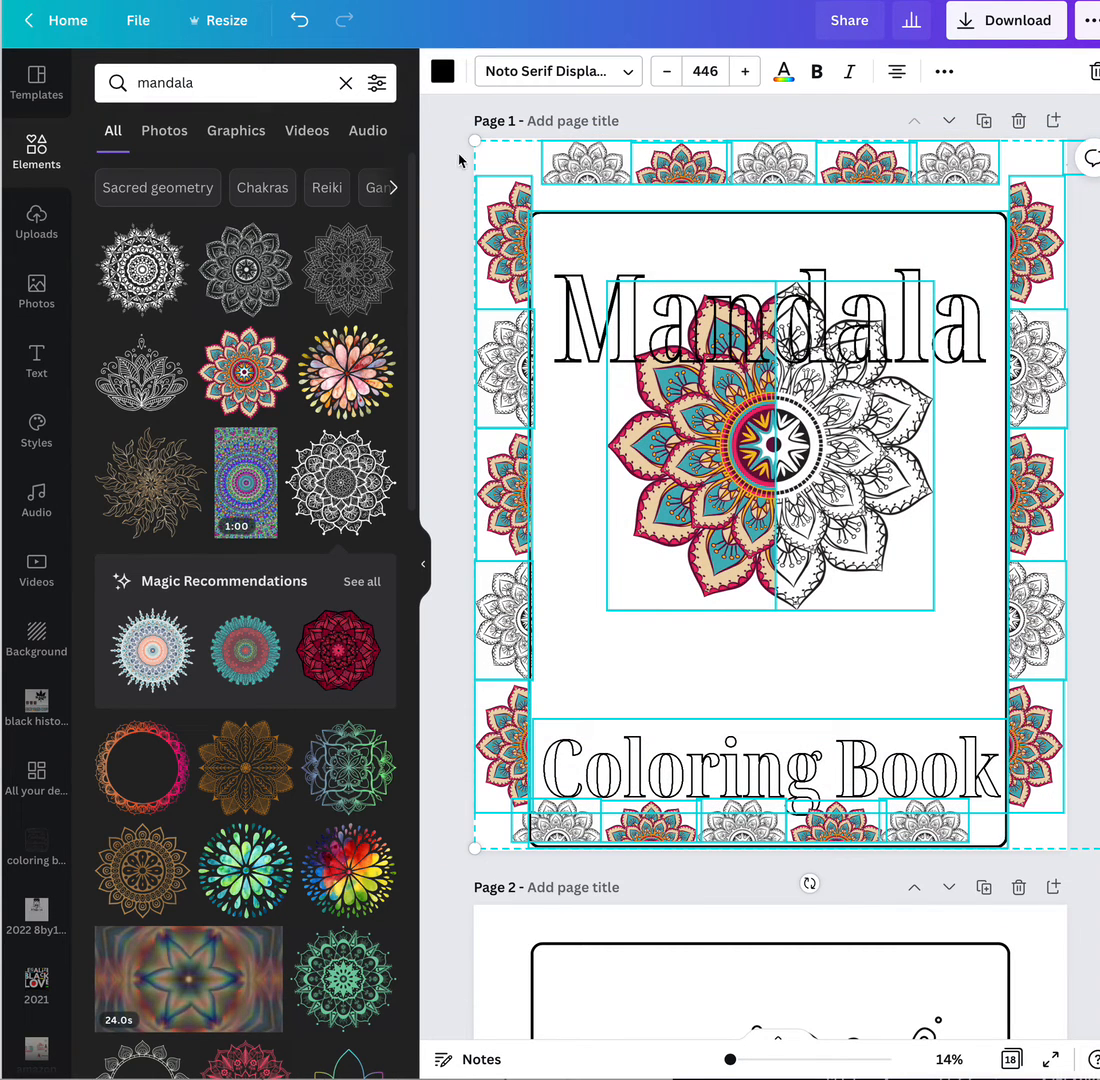
{"action": "left_click_drag", "start_coordinate": [474, 141], "coordinate": [571, 242]}
{"action": "left_click_drag", "start_coordinate": [665, 455], "coordinate": [614, 398]}
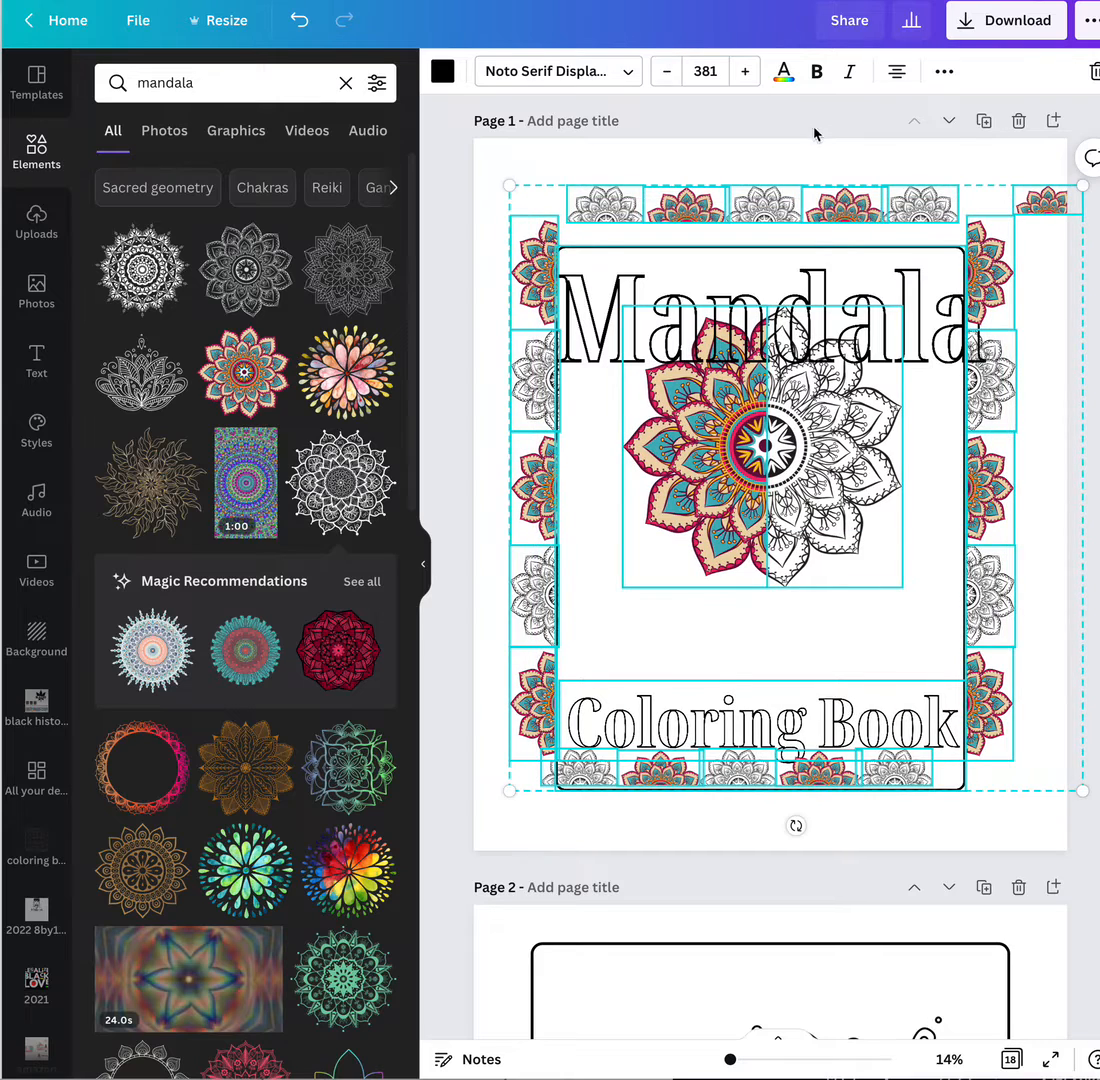
Delete the stray coloured half mandala that hangs over the page's upper right edge
{"action": "left_click", "coordinate": [855, 168]}
{"action": "left_click", "coordinate": [1031, 209]}
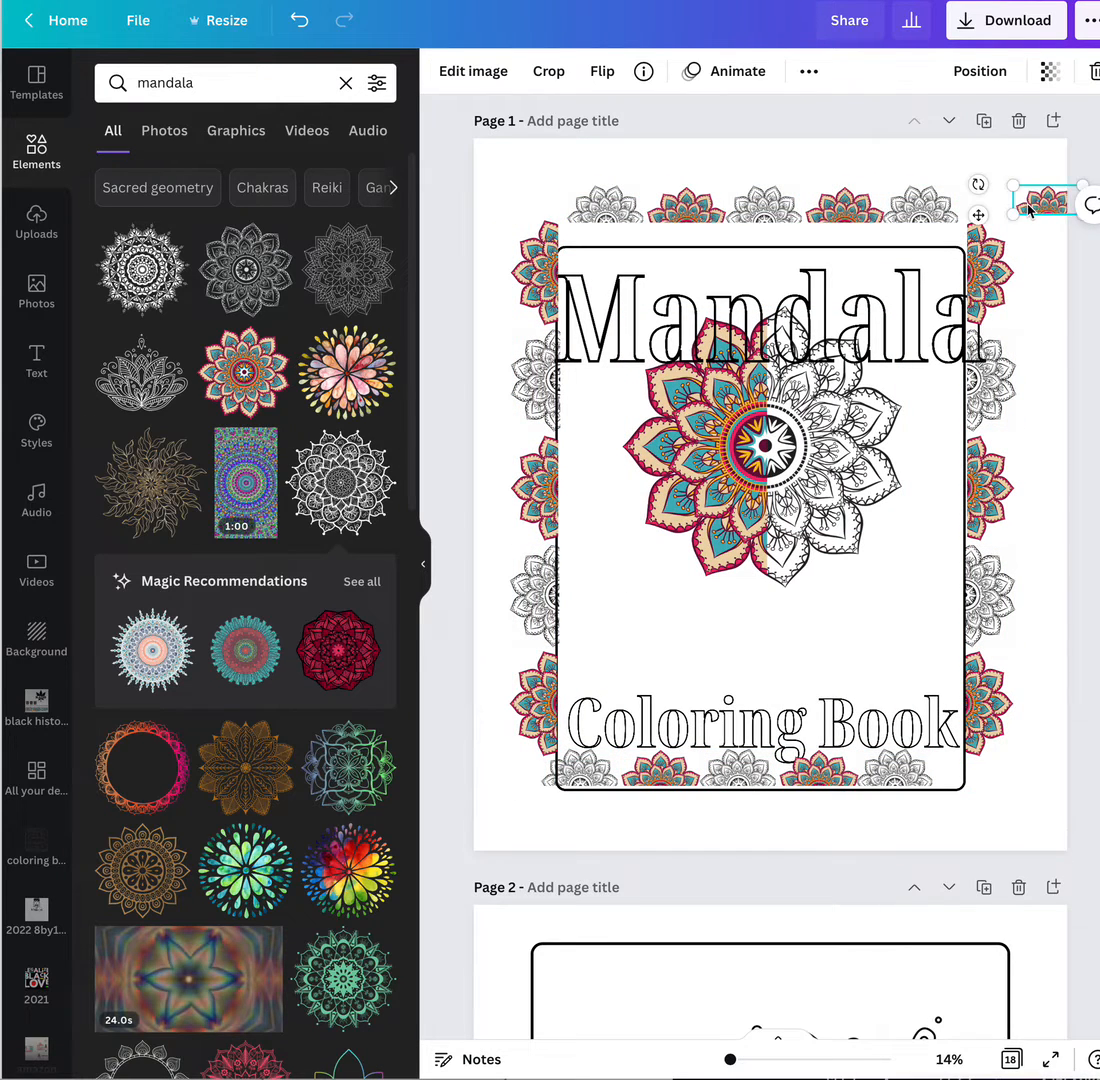
{"action": "key", "text": "Delete"}
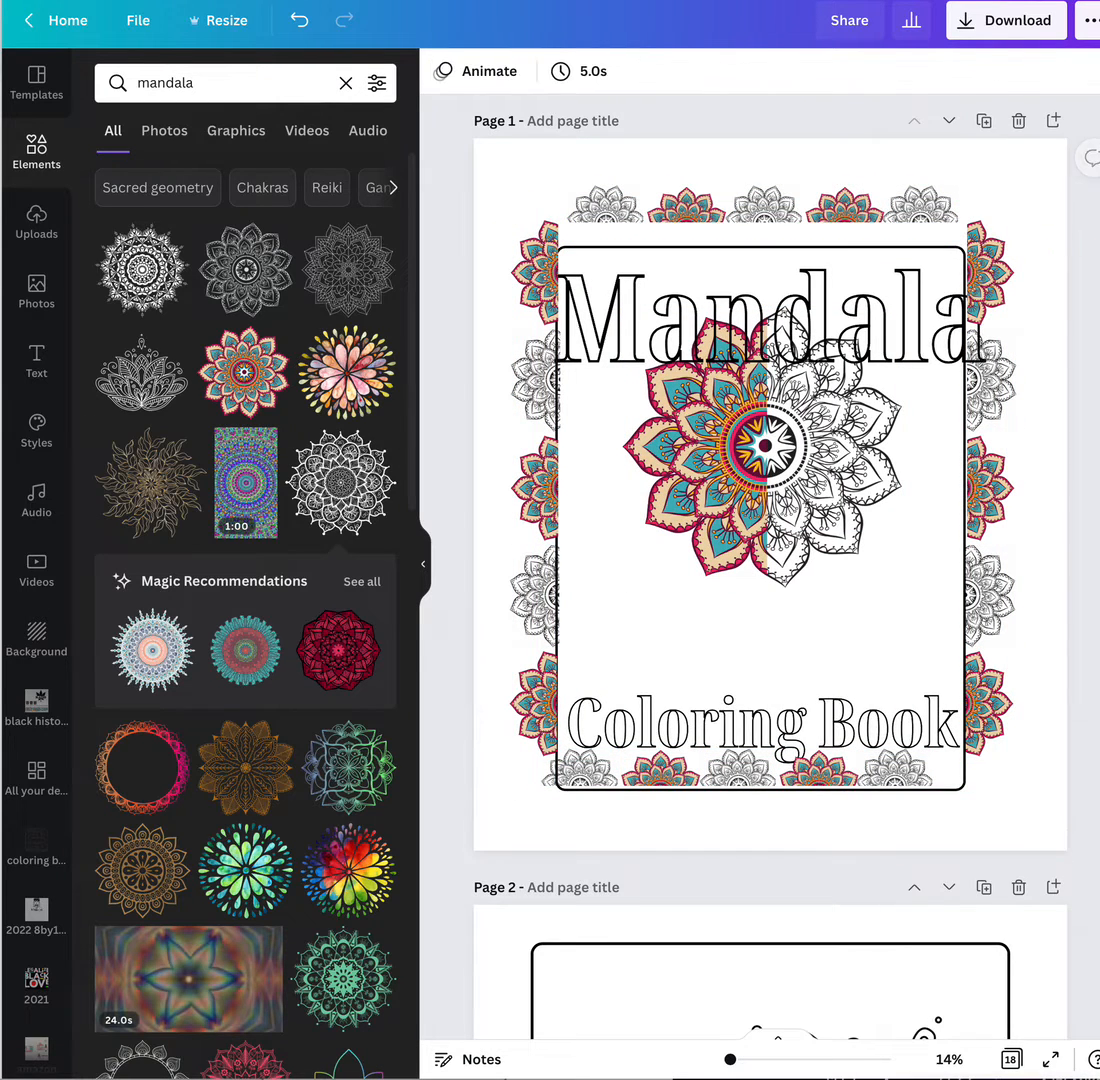
{"action": "left_click", "coordinate": [499, 193]}
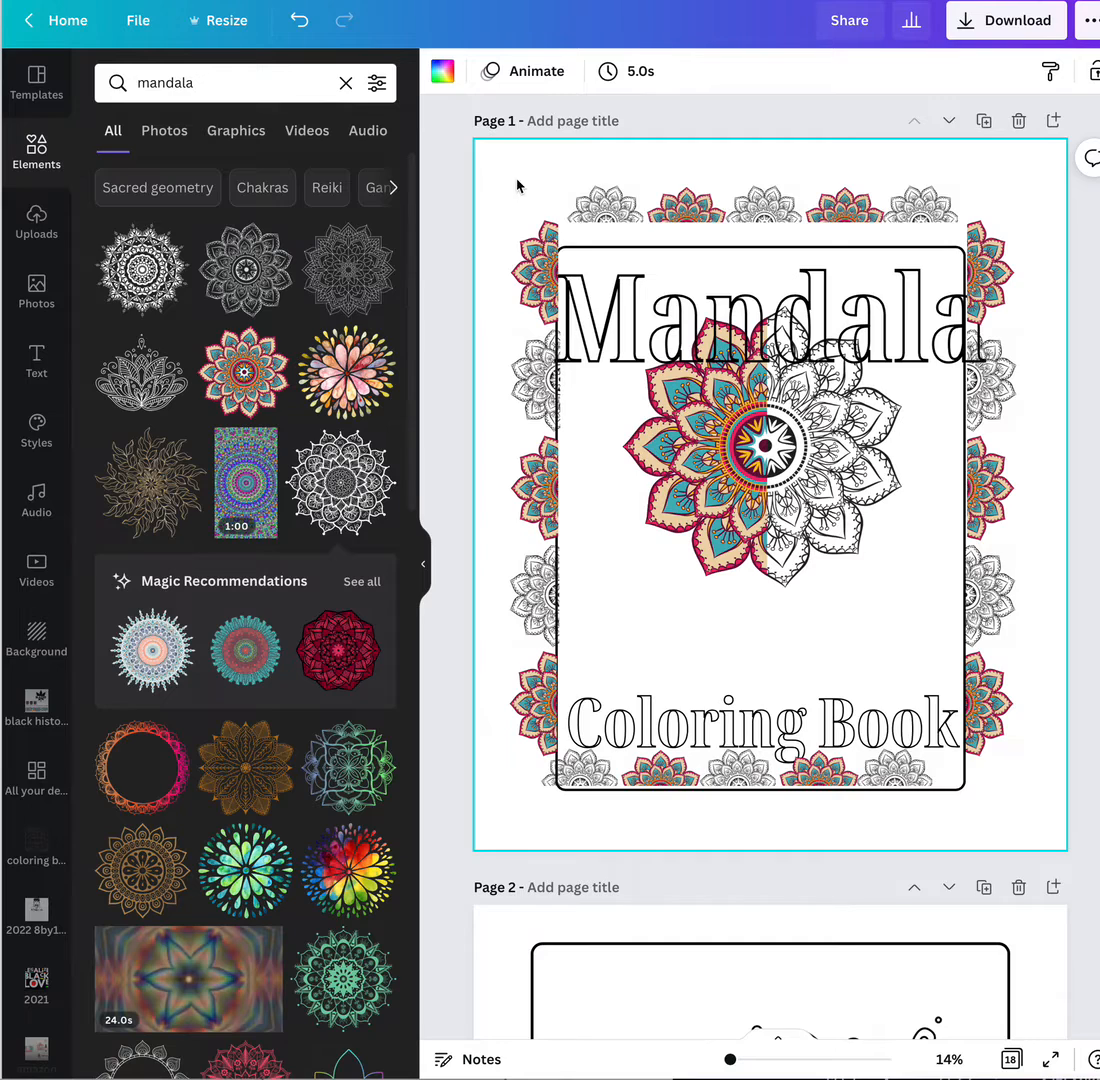
Flip the two rightmost half mandalas of the bottom row vertically and place them side by side below the frame
{"action": "left_click", "coordinate": [902, 780]}
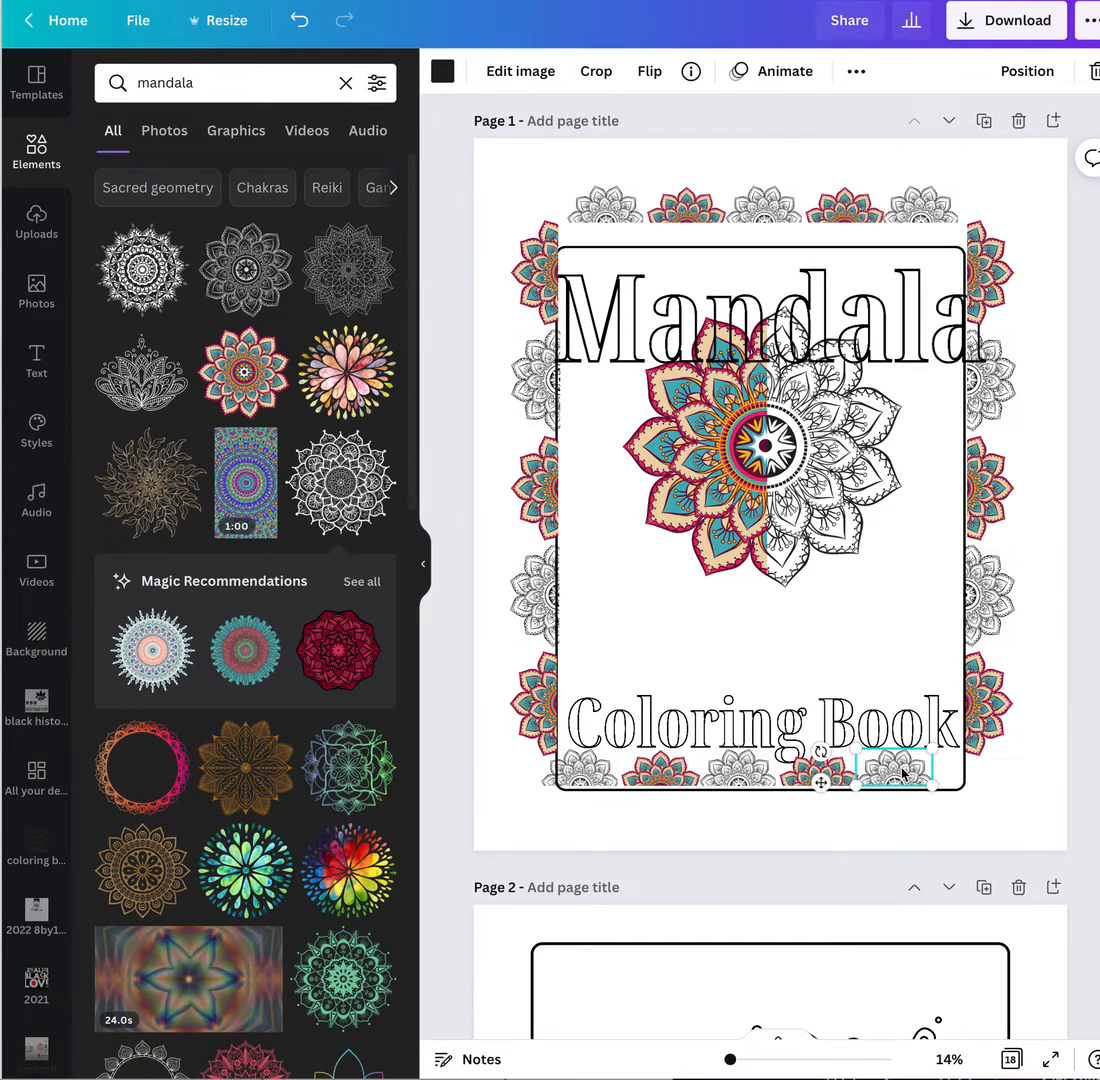
{"action": "left_click", "coordinate": [646, 74]}
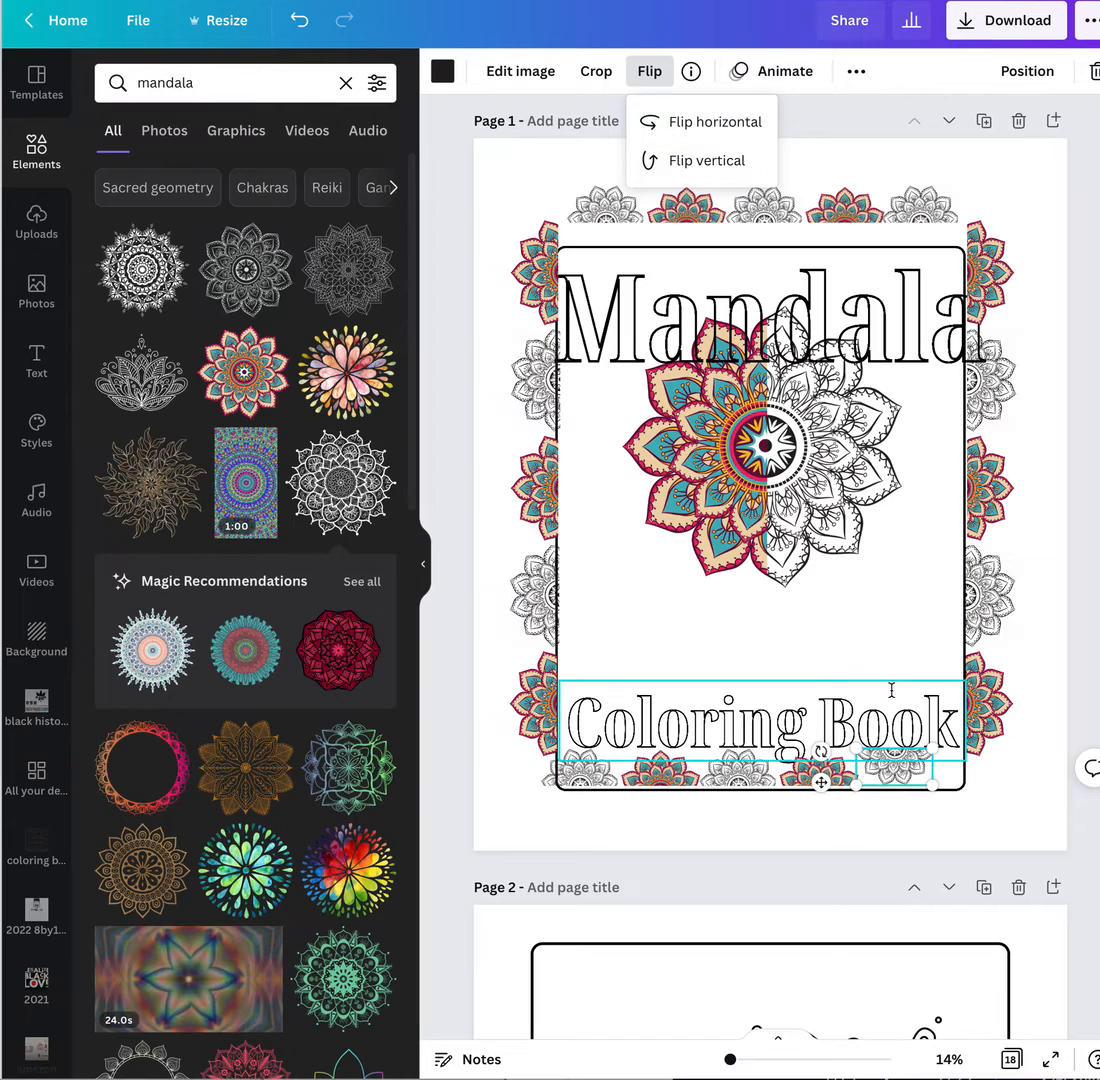
{"action": "left_click_drag", "start_coordinate": [900, 772], "coordinate": [920, 812]}
{"action": "left_click", "coordinate": [828, 772]}
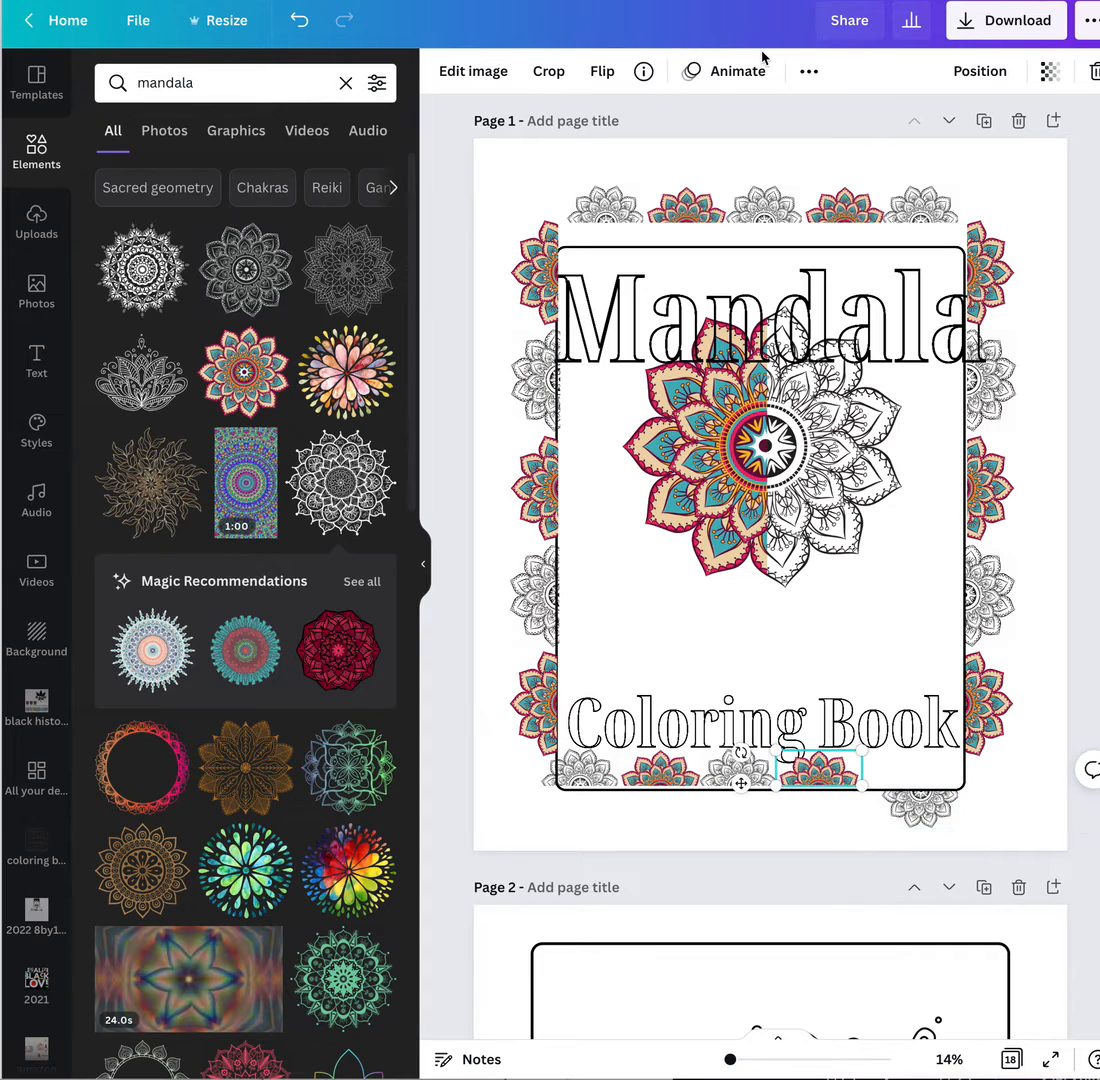
{"action": "left_click", "coordinate": [614, 73]}
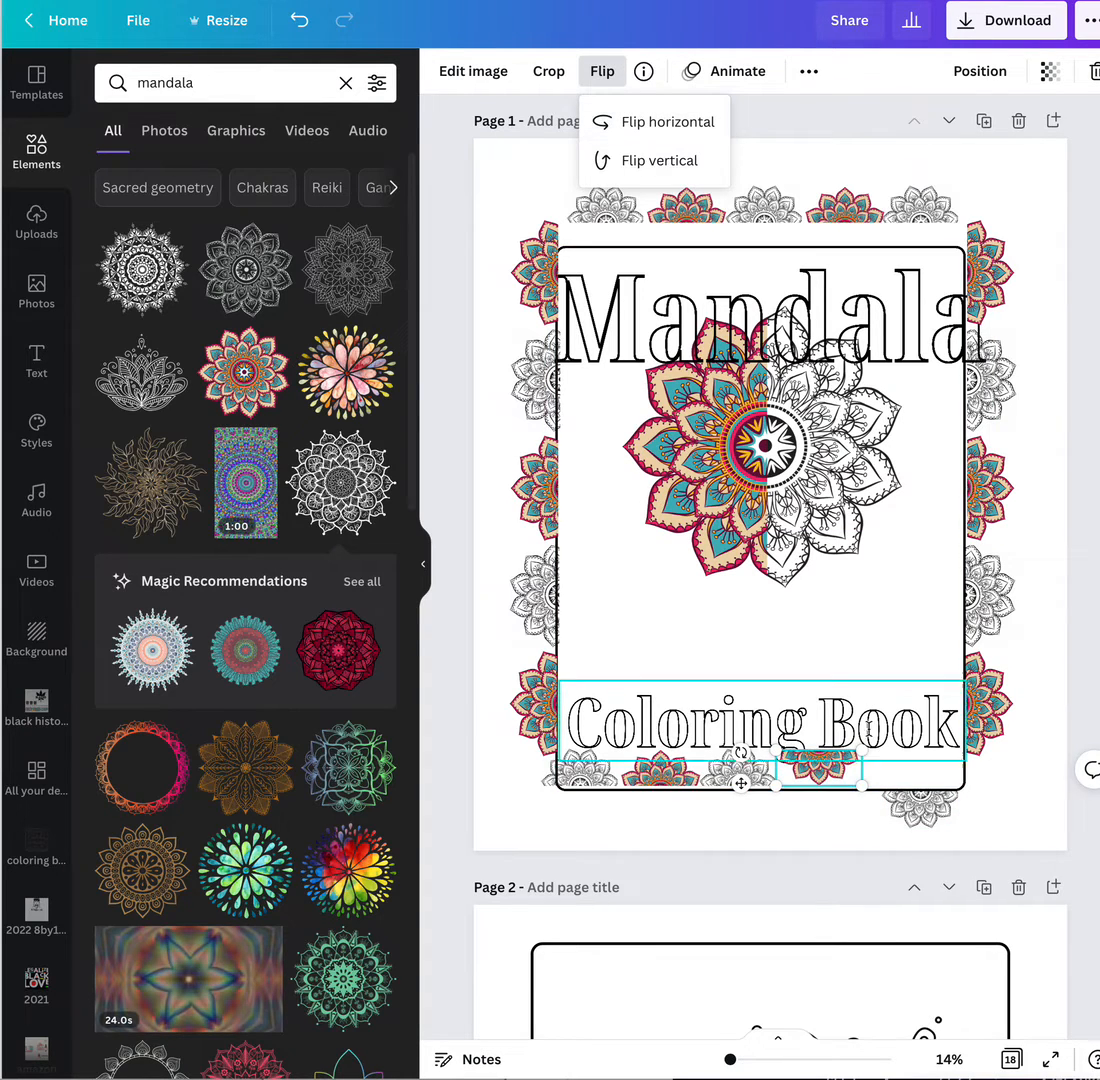
{"action": "left_click_drag", "start_coordinate": [822, 775], "coordinate": [840, 807]}
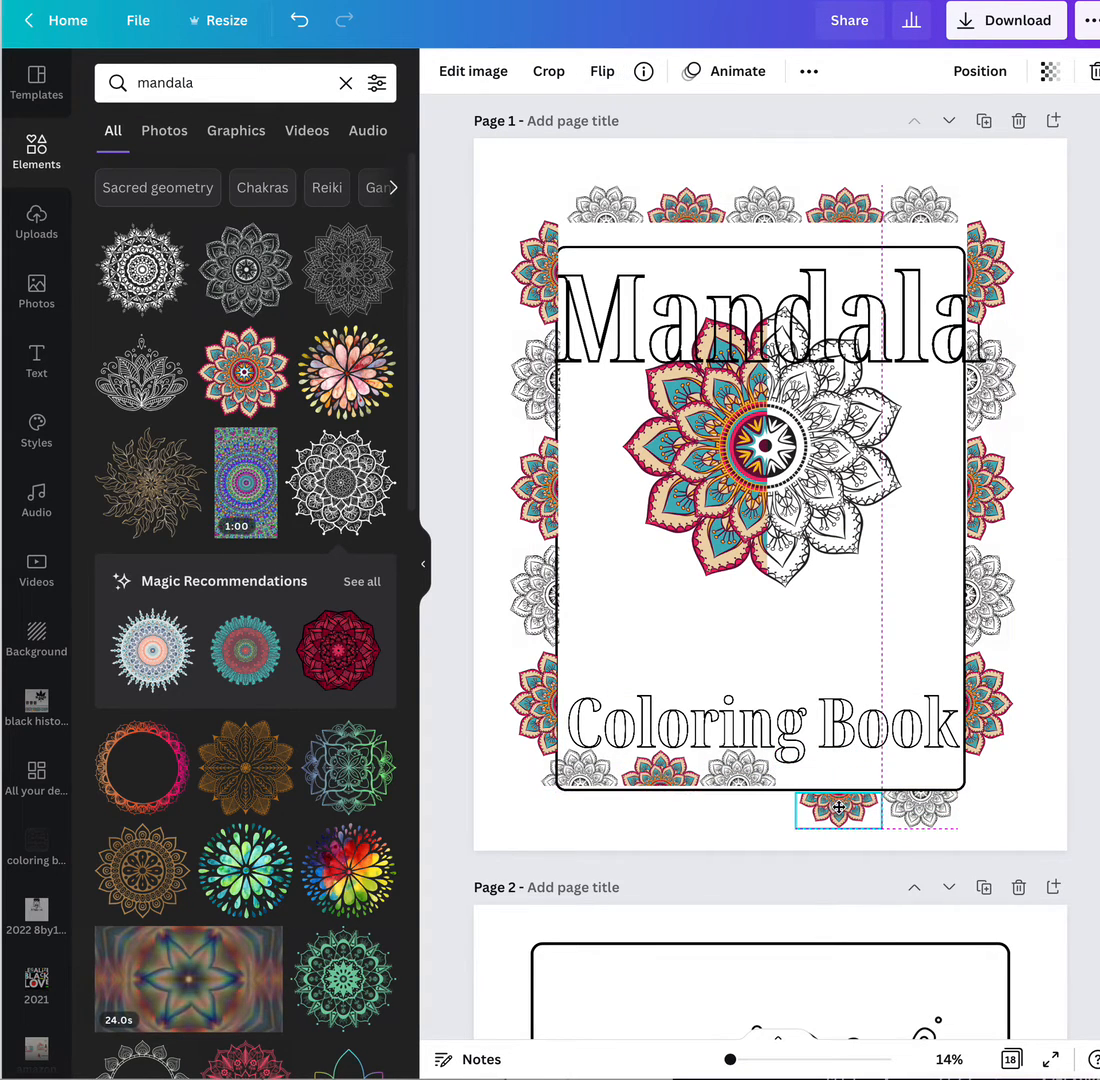
Flip the remaining three half mandalas of the bottom row vertically and line them up below the frame, completing the row
{"action": "left_click", "coordinate": [736, 778]}
{"action": "left_click", "coordinate": [645, 68]}
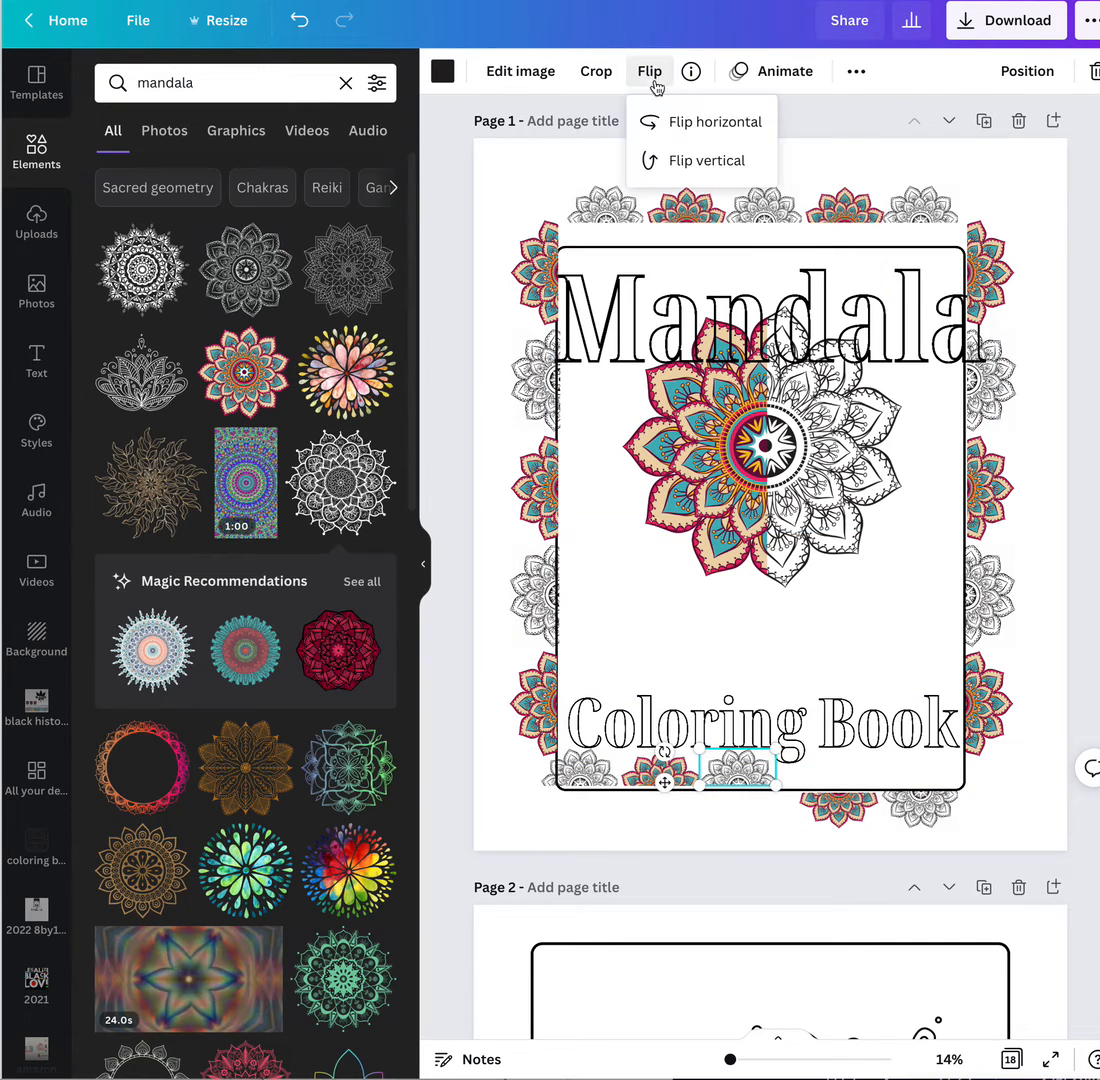
{"action": "left_click_drag", "start_coordinate": [718, 765], "coordinate": [742, 811]}
{"action": "left_click", "coordinate": [676, 779]}
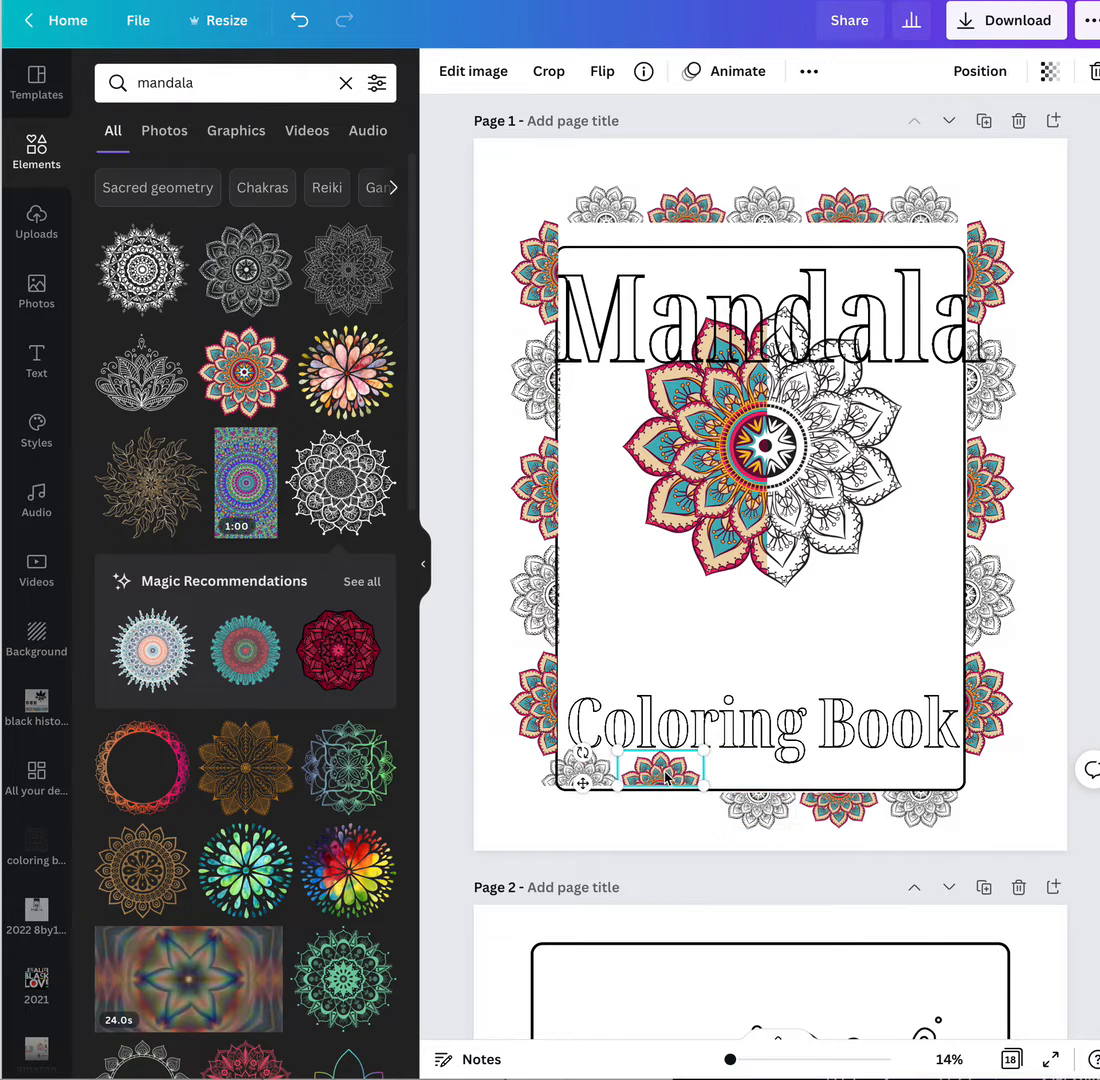
{"action": "left_click", "coordinate": [603, 76]}
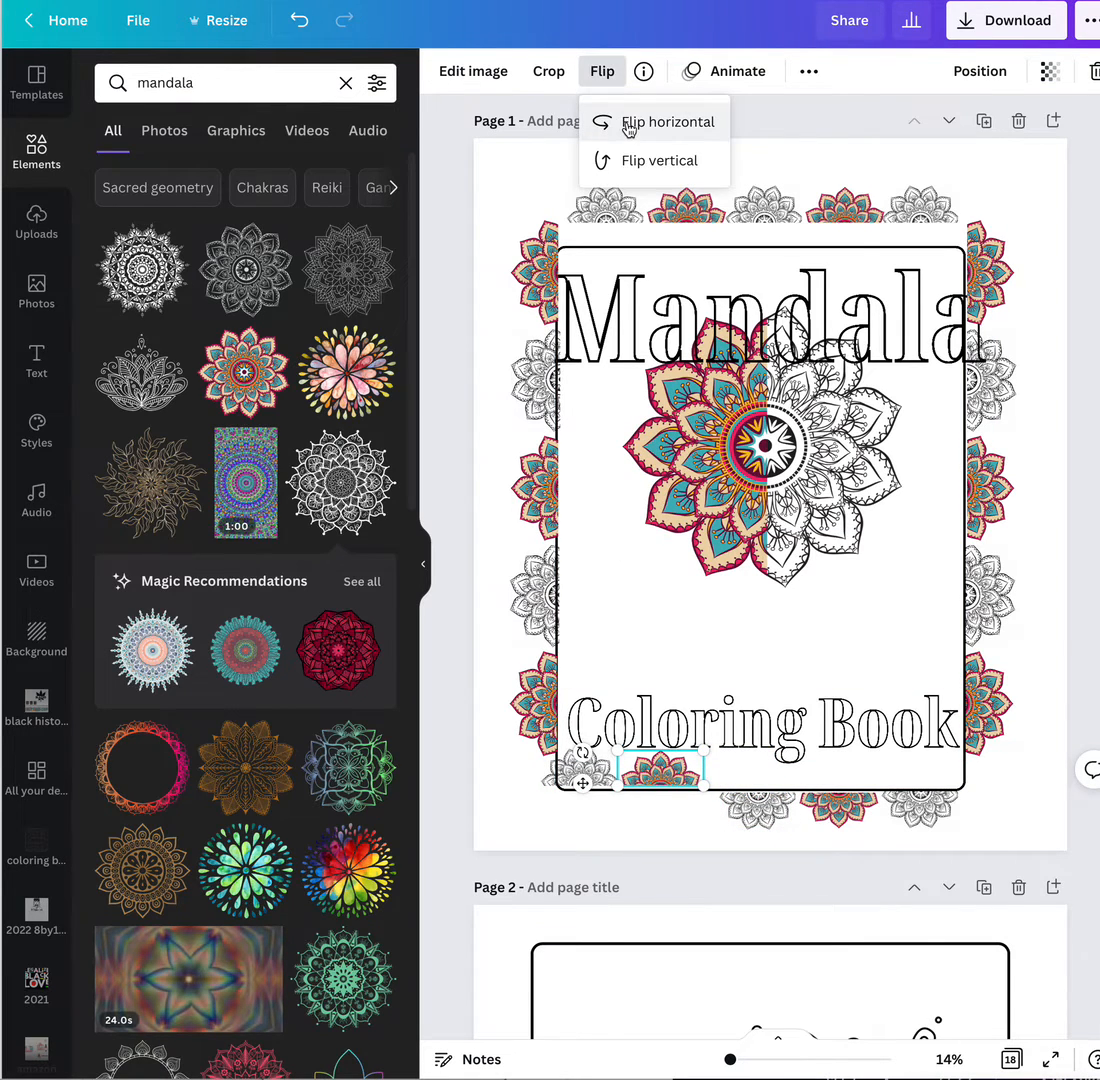
{"action": "left_click_drag", "start_coordinate": [661, 774], "coordinate": [584, 770]}
{"action": "left_click", "coordinate": [650, 71]}
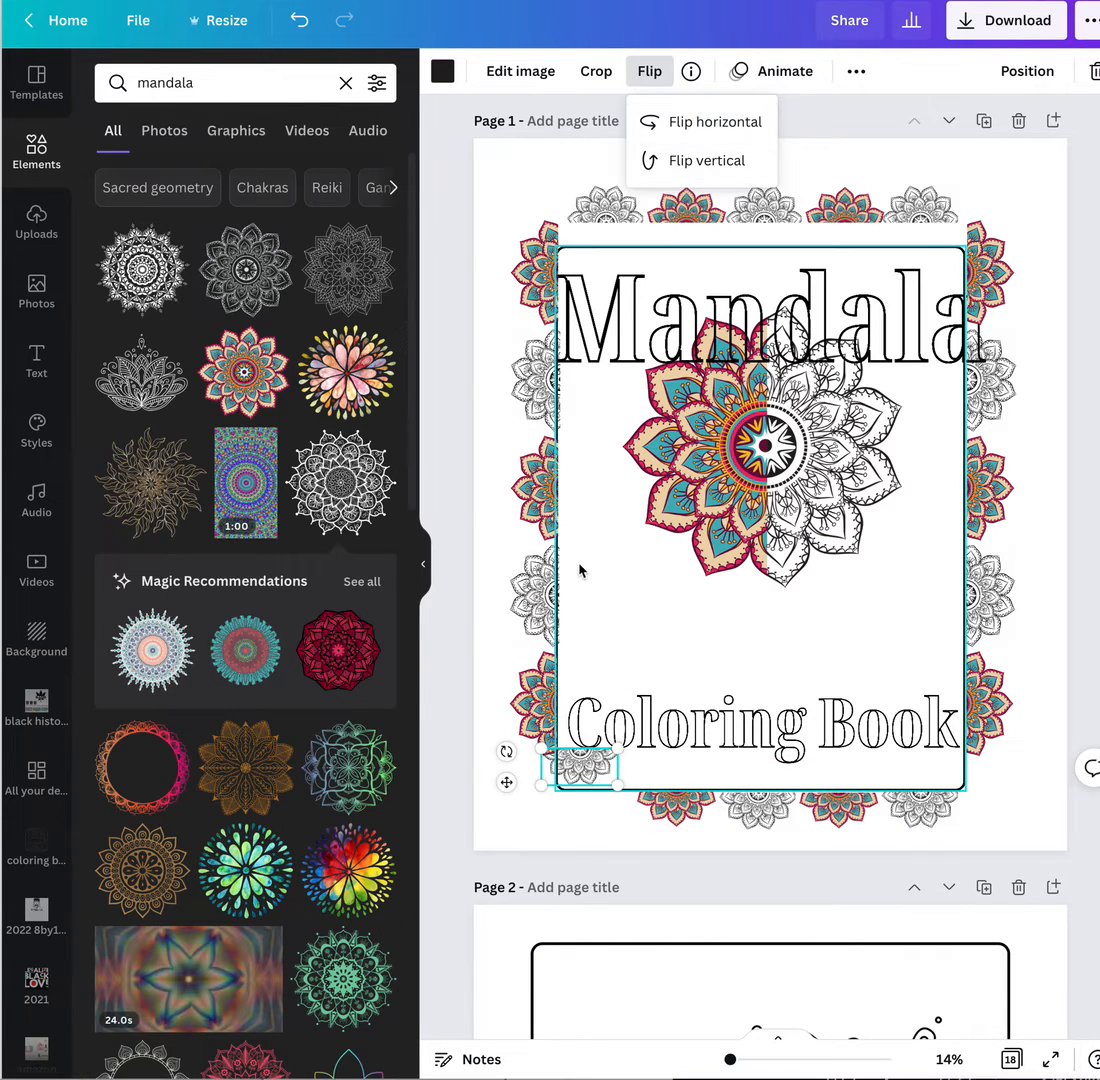
{"action": "left_click", "coordinate": [590, 771]}
{"action": "left_click_drag", "start_coordinate": [597, 815], "coordinate": [609, 806]}
{"action": "left_click", "coordinate": [906, 814]}
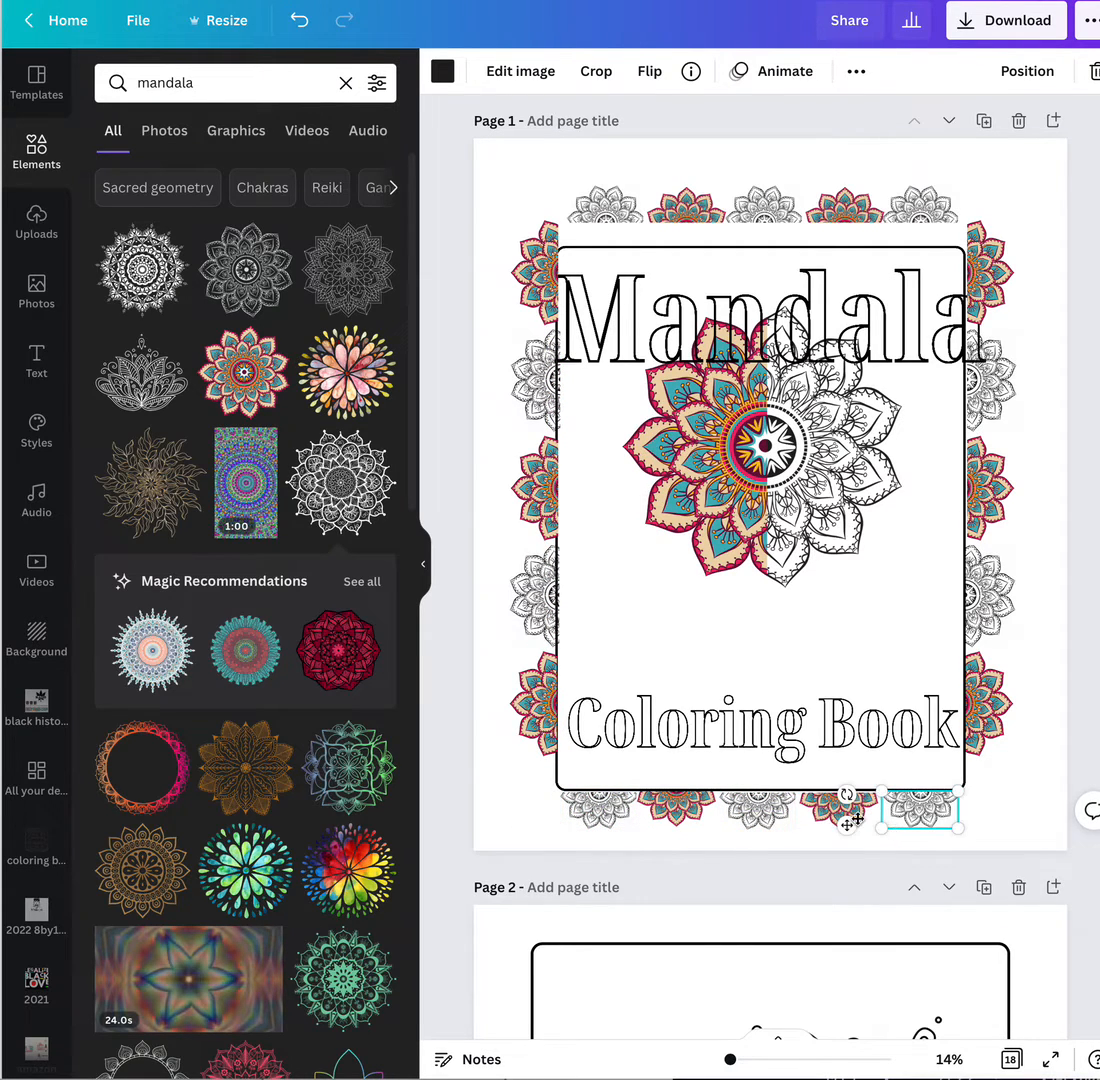
Shift the bottom row's half mandalas so they sit evenly spaced and level directly below the frame
{"action": "left_click_drag", "start_coordinate": [760, 811], "coordinate": [825, 808]}
{"action": "left_click", "coordinate": [1030, 820]}
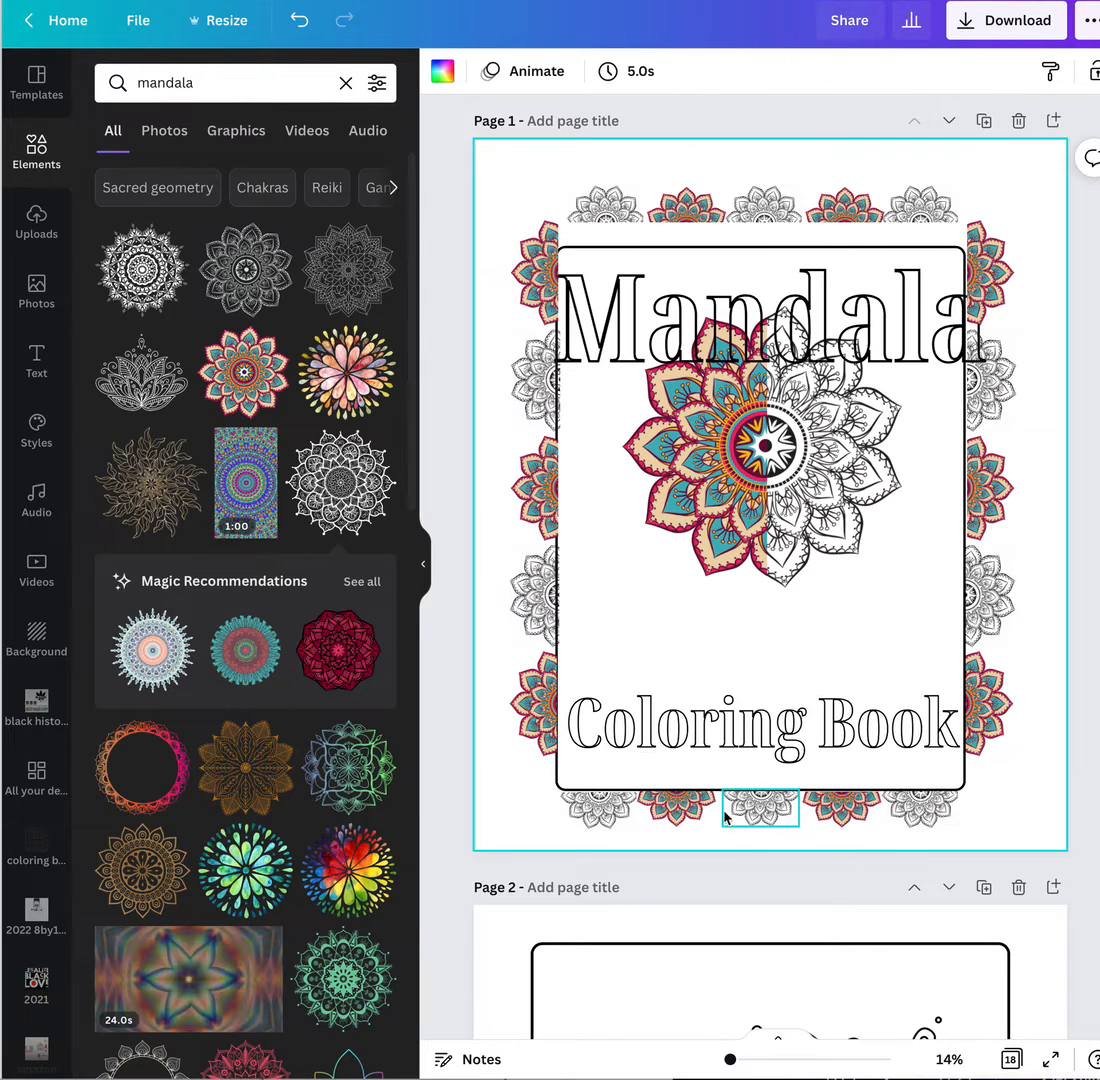
{"action": "left_click_drag", "start_coordinate": [680, 808], "coordinate": [685, 807]}
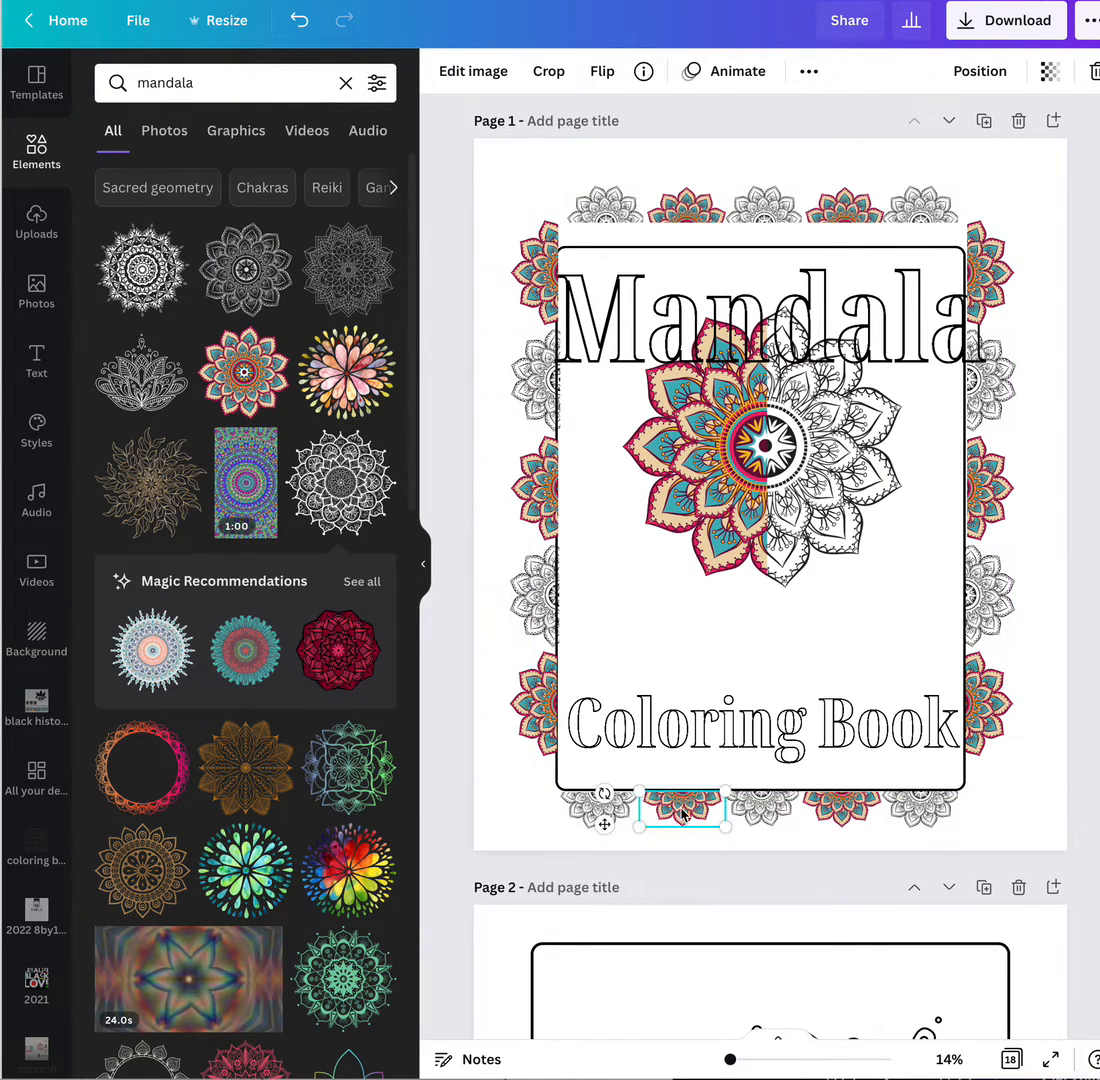
{"action": "left_click_drag", "start_coordinate": [619, 809], "coordinate": [620, 809]}
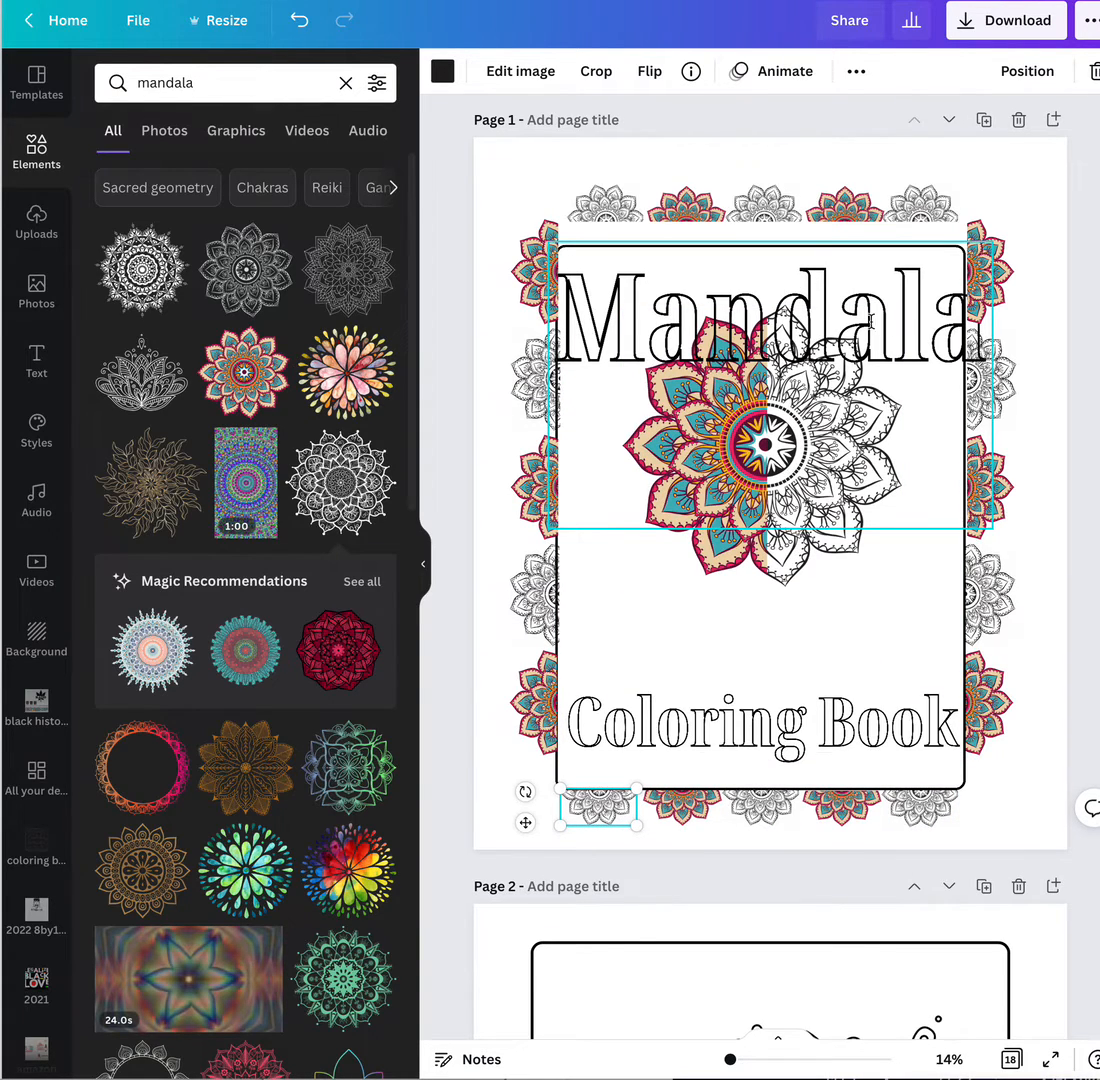
Delete the black rounded frame together with the black-and-white half of the central mandala
{"action": "left_click", "coordinate": [748, 276]}
{"action": "mouse_move", "coordinate": [770, 272]}
{"action": "left_mouse_down"}
{"action": "mouse_move", "coordinate": [773, 430]}
{"action": "mouse_move", "coordinate": [771, 236]}
{"action": "mouse_move", "coordinate": [771, 270]}
{"action": "mouse_move", "coordinate": [777, 262]}
{"action": "left_mouse_up"}
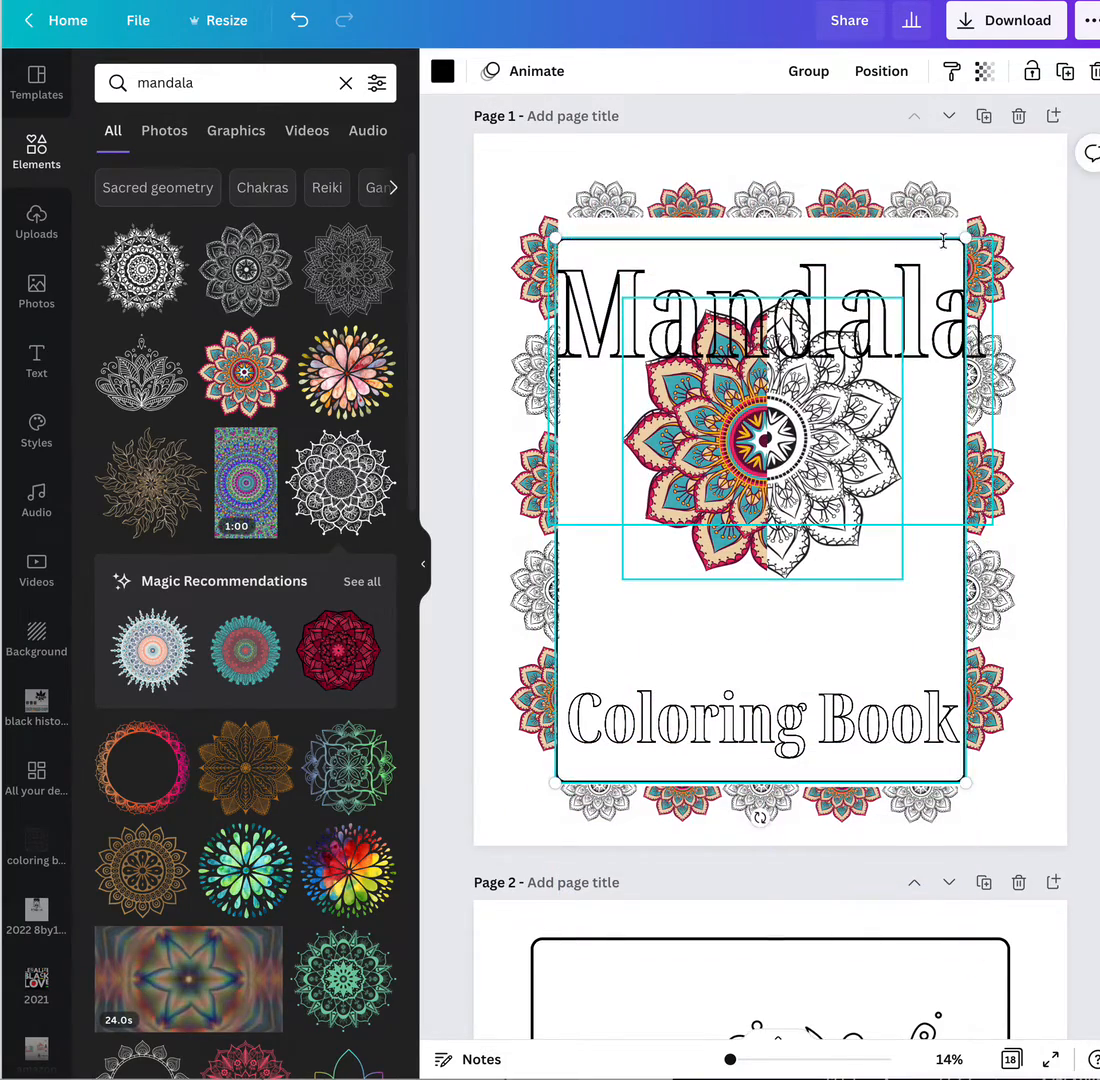
{"action": "left_click_drag", "start_coordinate": [966, 241], "coordinate": [922, 220]}
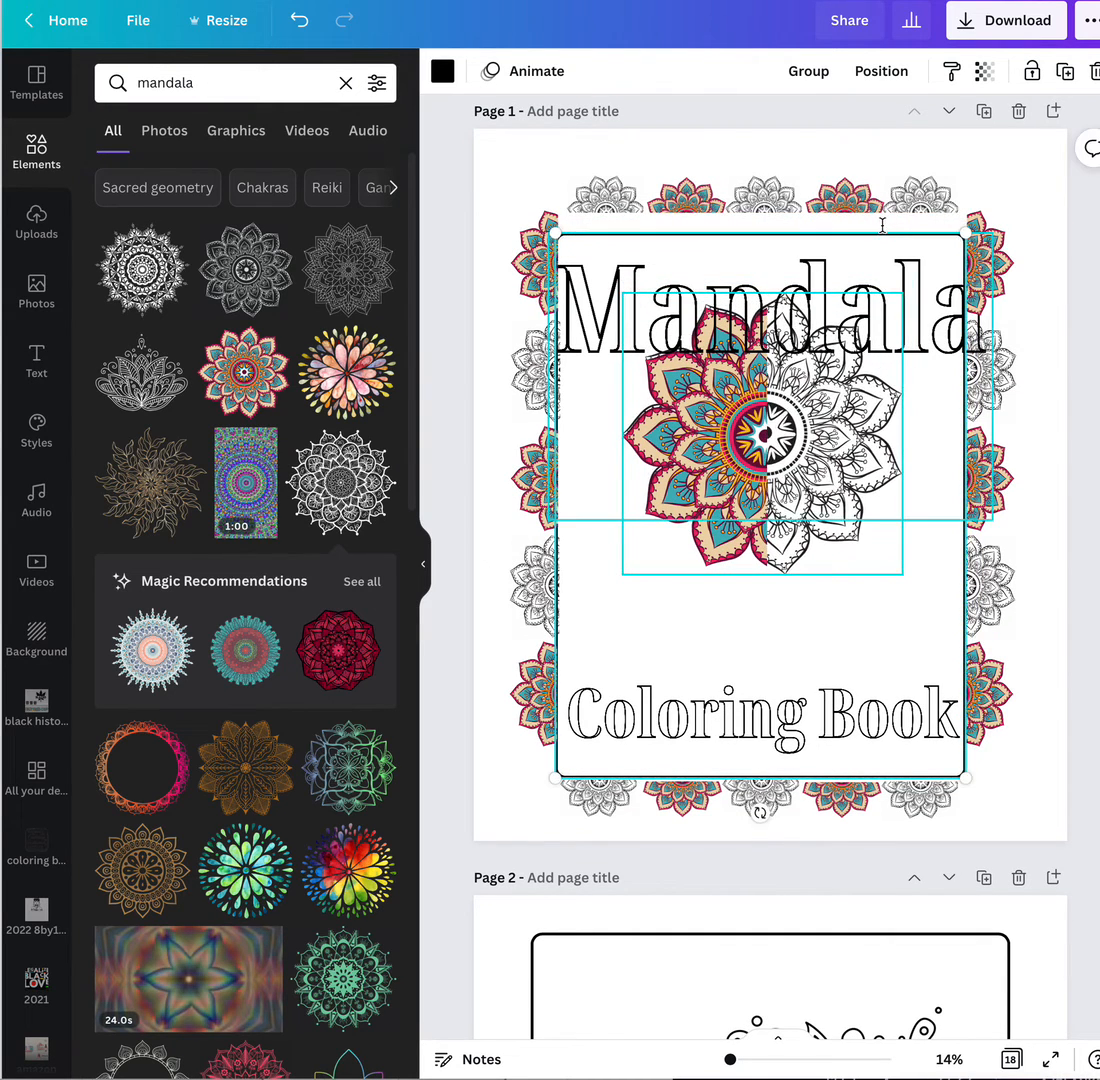
{"action": "left_click", "coordinate": [882, 225]}
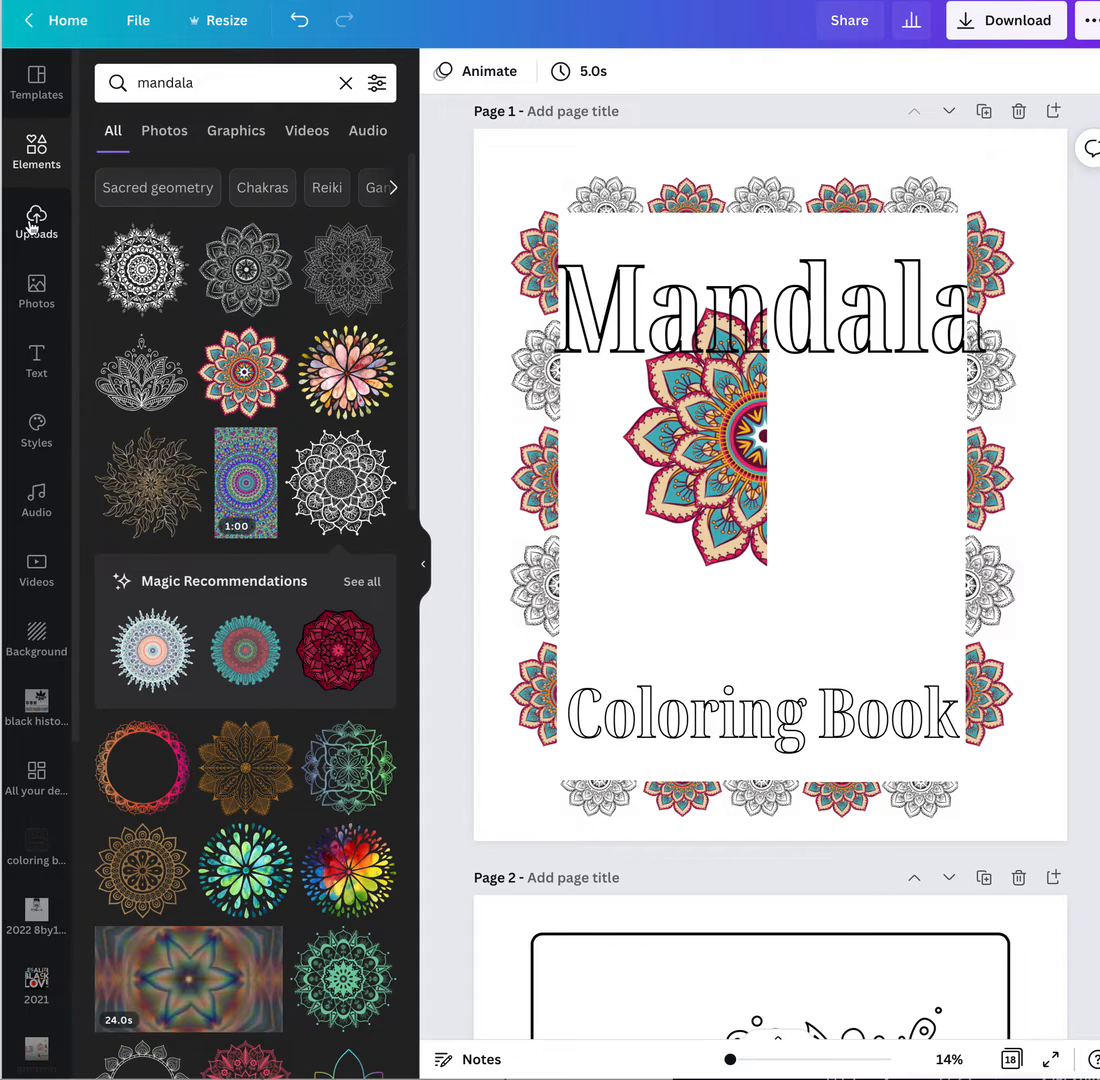
Search the elements for "borders" and add the gold rectangular border to page 1
{"action": "left_click", "coordinate": [36, 150]}
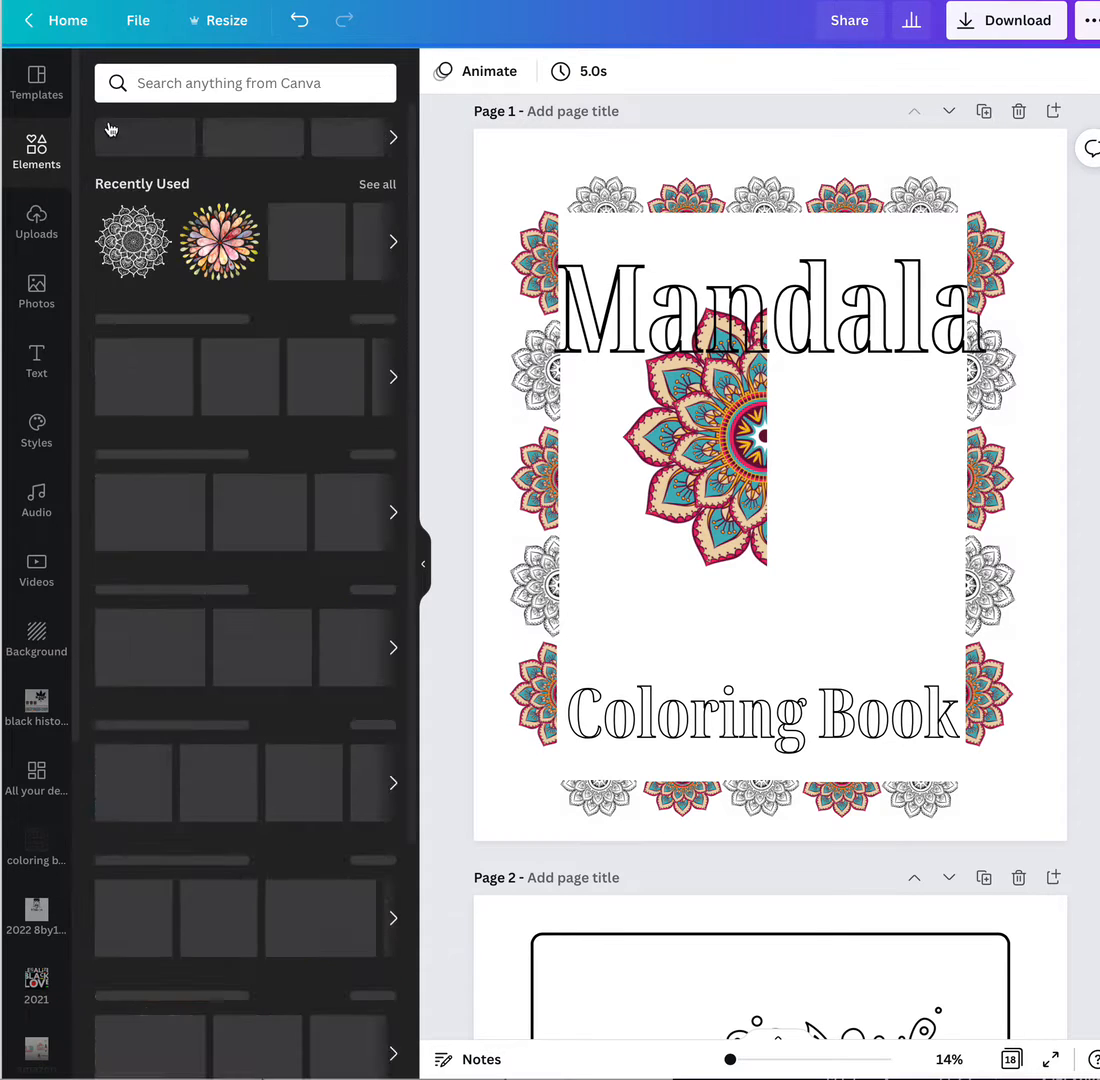
{"action": "left_click", "coordinate": [221, 96]}
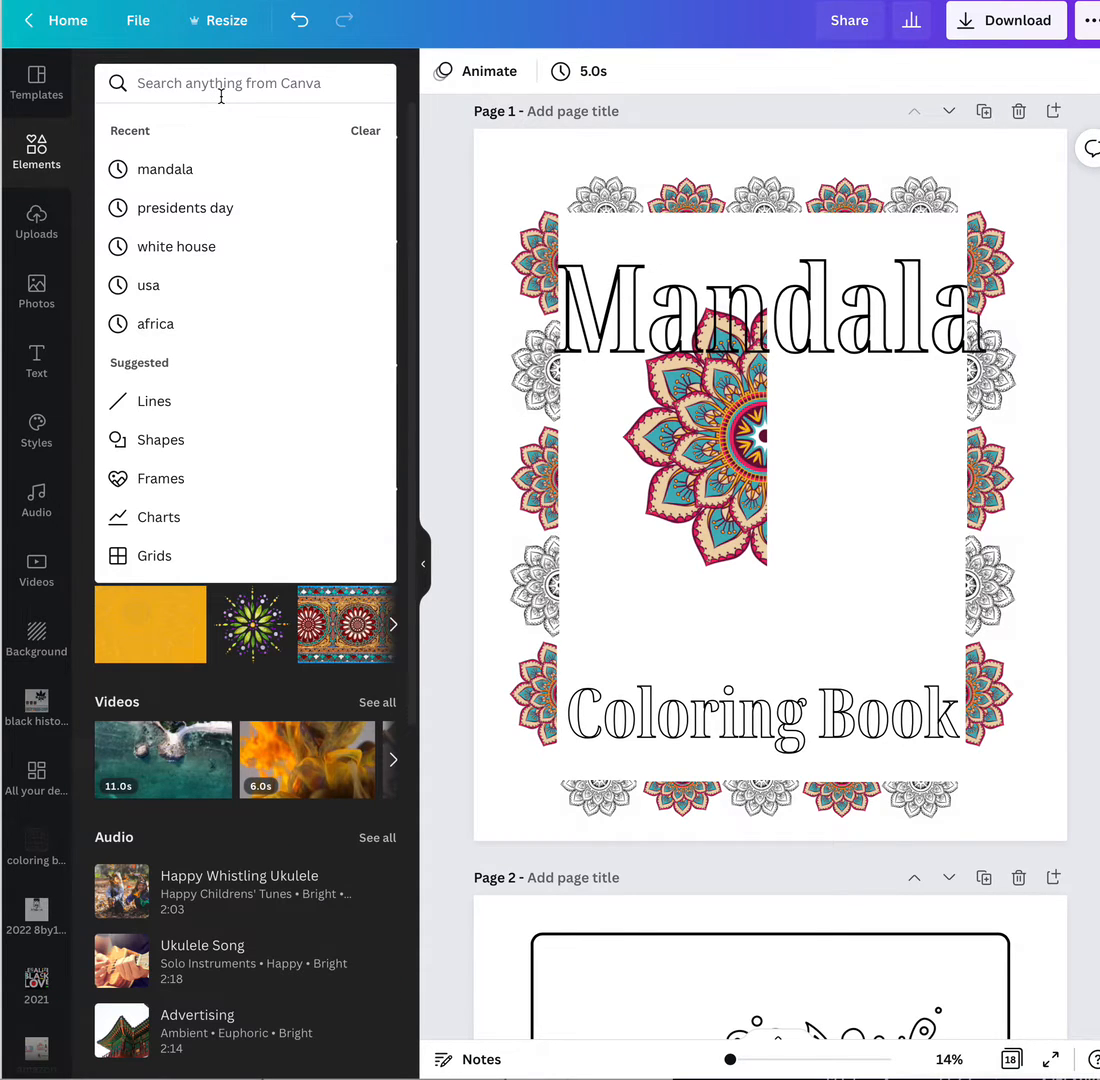
{"action": "type", "text": "borders"}
{"action": "key", "text": "Return"}
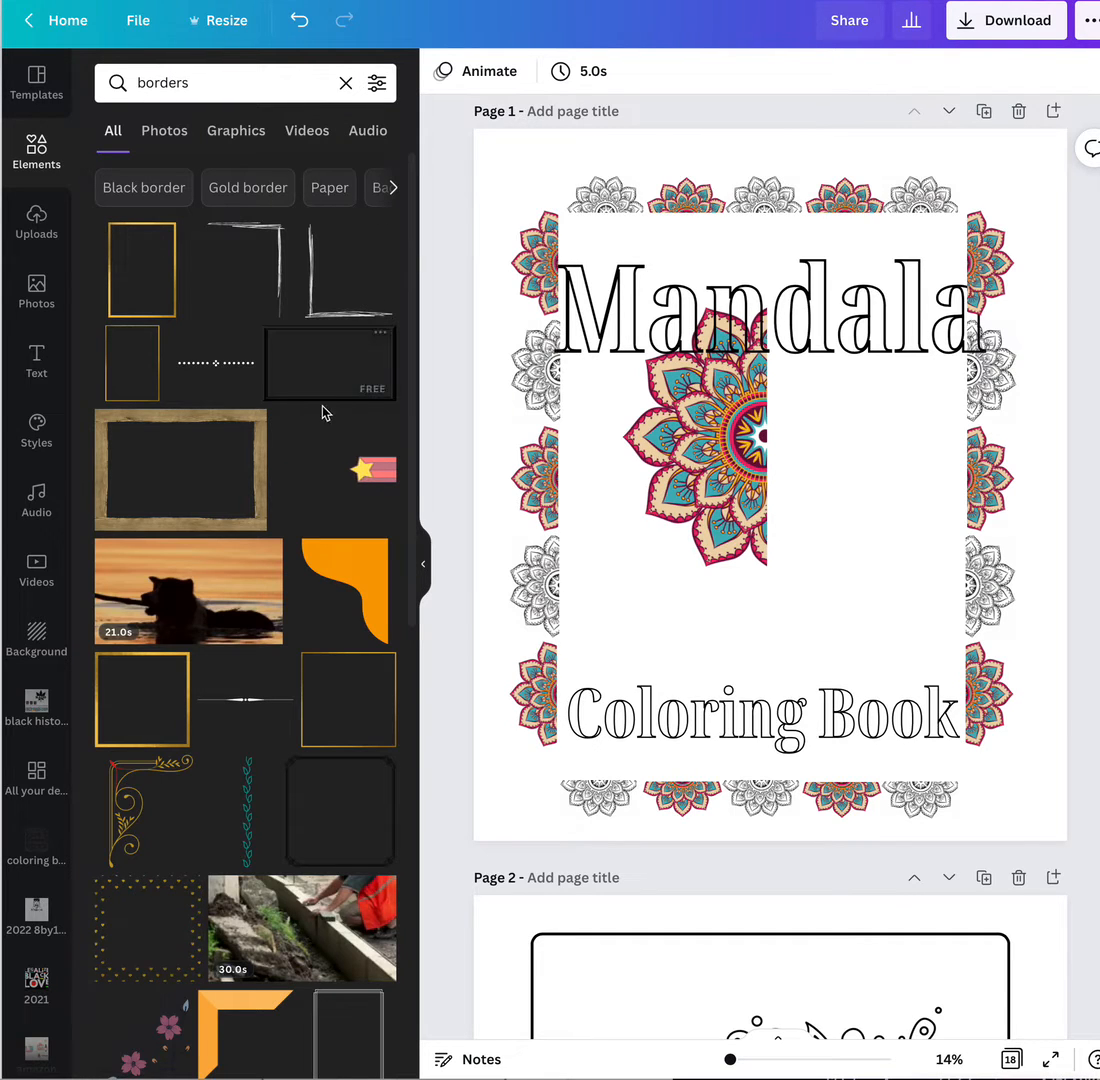
{"action": "left_click", "coordinate": [110, 307]}
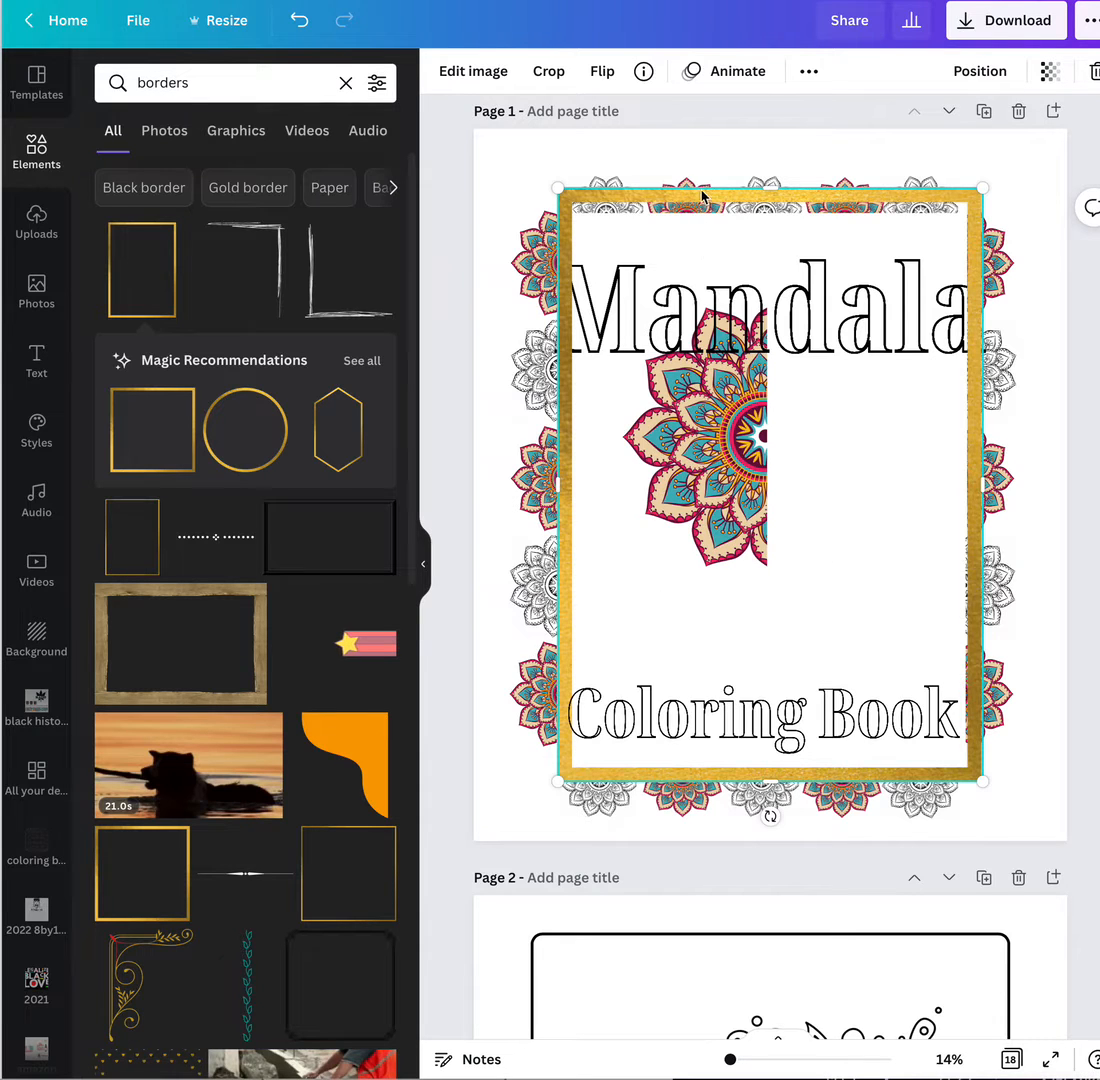
Move the gold border down the page to uncover the upper row of half mandalas
{"action": "mouse_move", "coordinate": [705, 208]}
{"action": "left_mouse_down"}
{"action": "mouse_move", "coordinate": [707, 228]}
{"action": "mouse_move", "coordinate": [701, 207]}
{"action": "left_mouse_up"}
{"action": "left_click_drag", "start_coordinate": [843, 466], "coordinate": [829, 503]}
{"action": "left_click", "coordinate": [799, 222]}
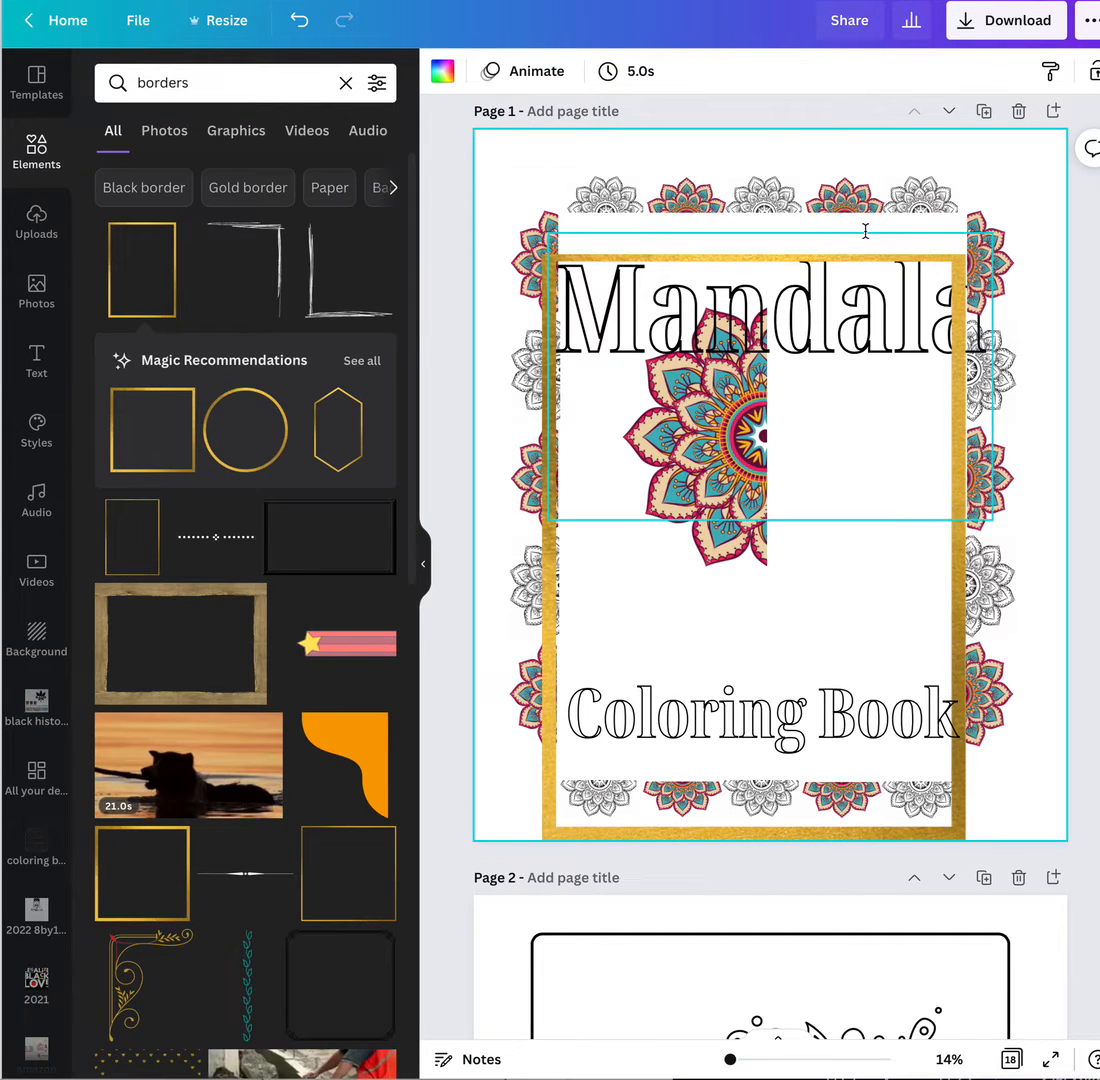
{"action": "left_click_drag", "start_coordinate": [866, 256], "coordinate": [887, 310]}
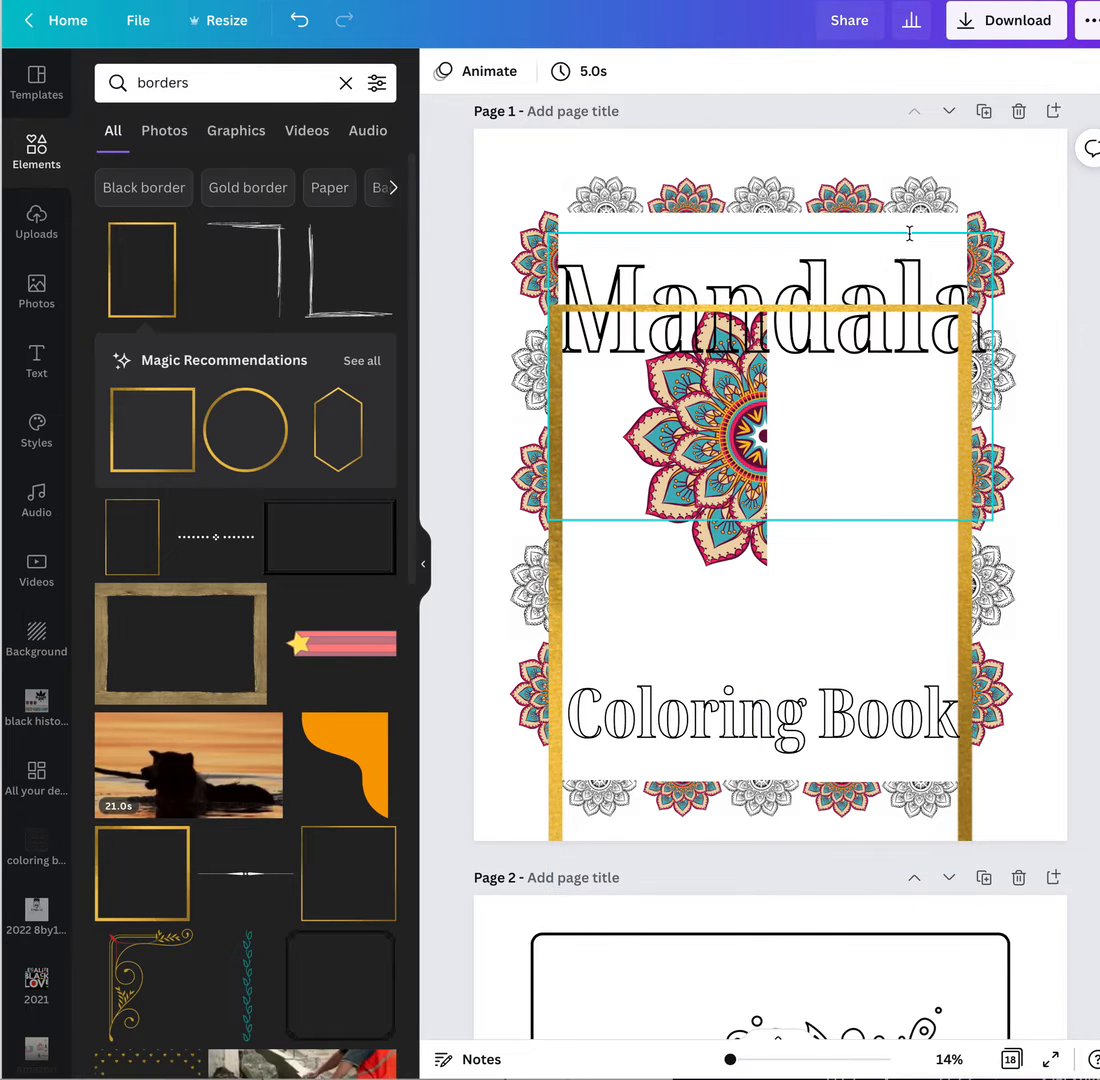
{"action": "left_click", "coordinate": [911, 223]}
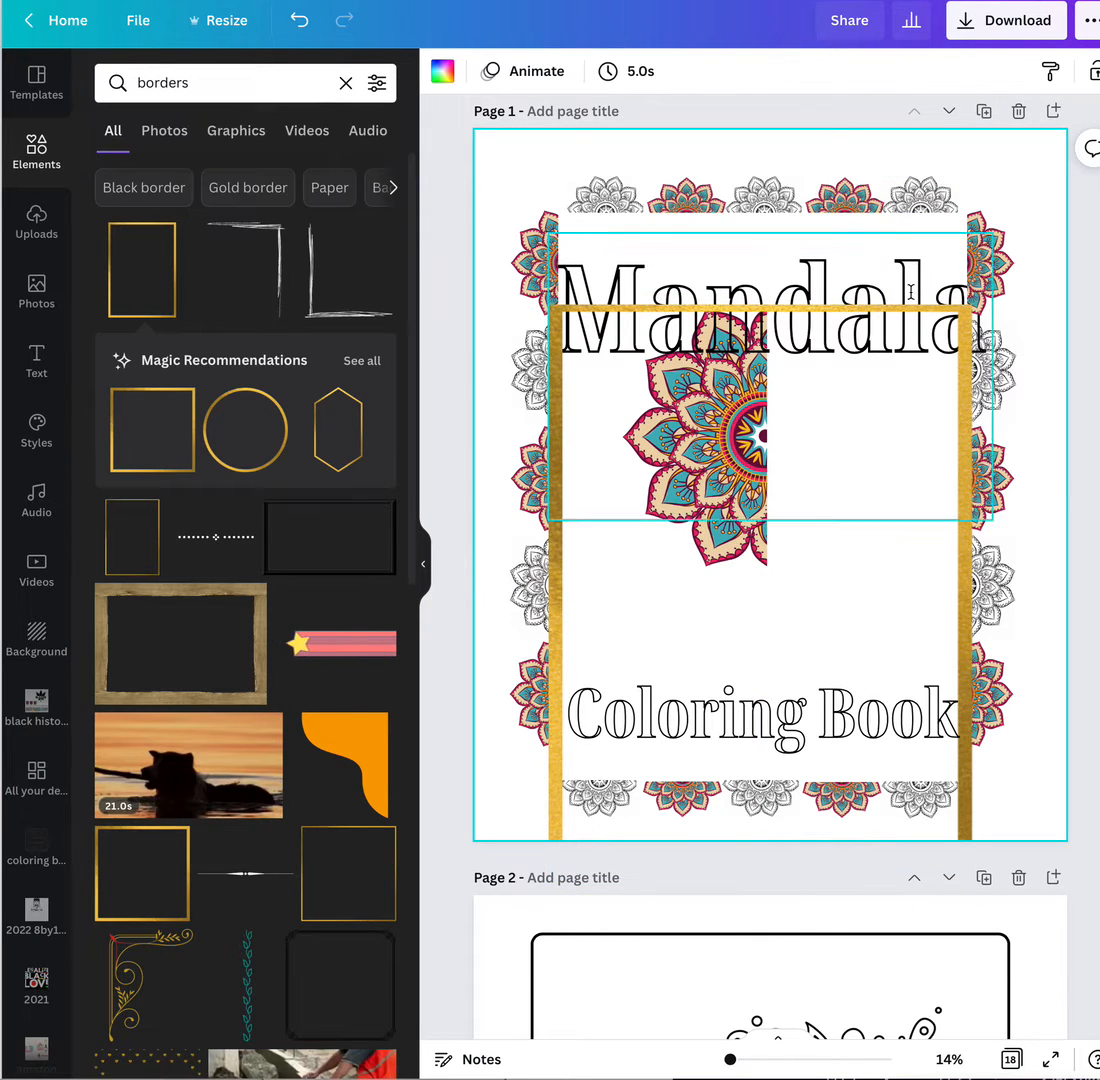
Nudge the black-and-white half mandalas of the upper row into line with the coloured ones
{"action": "left_click", "coordinate": [929, 205]}
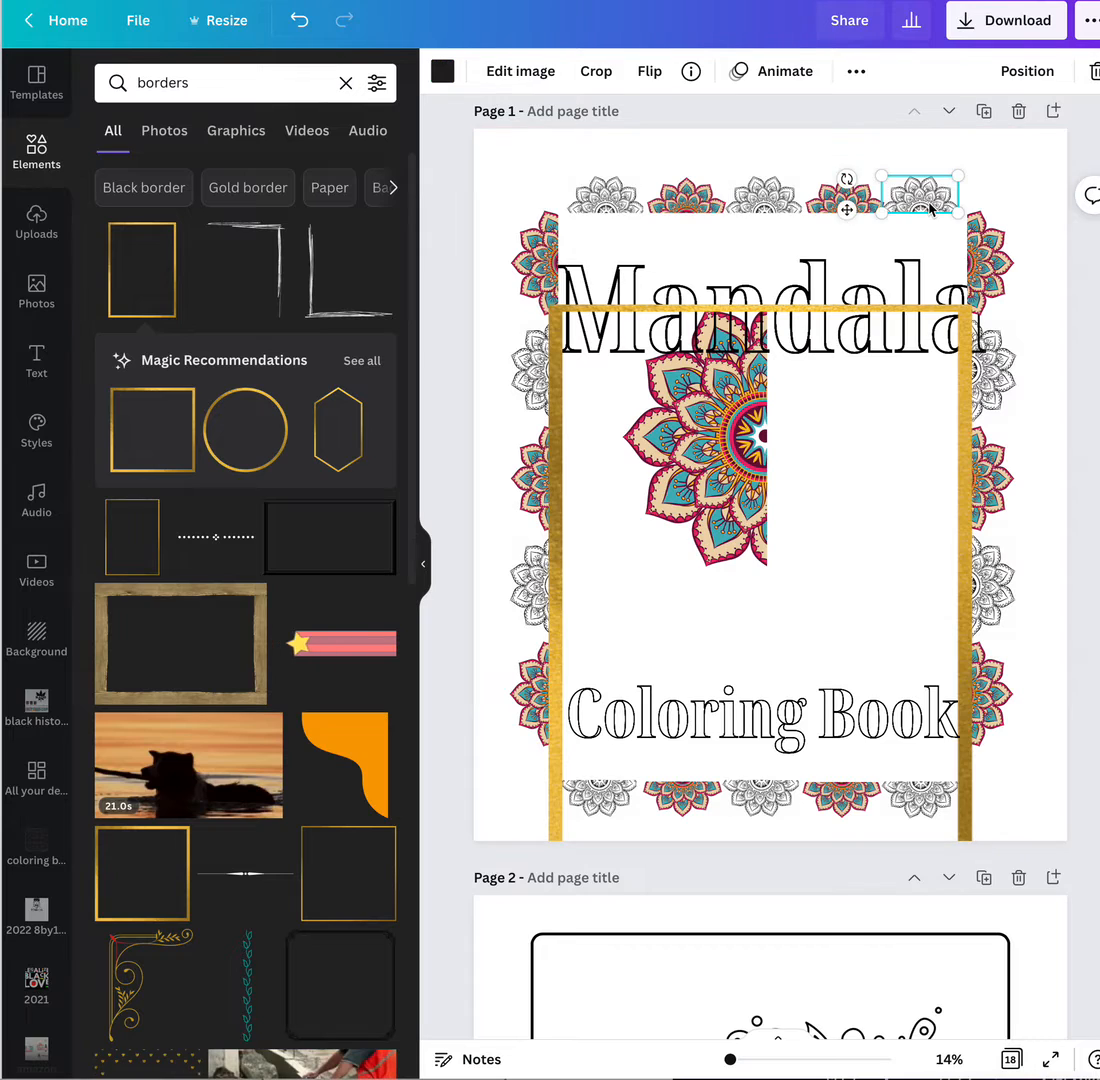
{"action": "left_click", "coordinate": [777, 200]}
{"action": "mouse_move", "coordinate": [777, 200]}
{"action": "left_mouse_down"}
{"action": "mouse_move", "coordinate": [768, 194]}
{"action": "mouse_move", "coordinate": [777, 194]}
{"action": "left_mouse_up"}
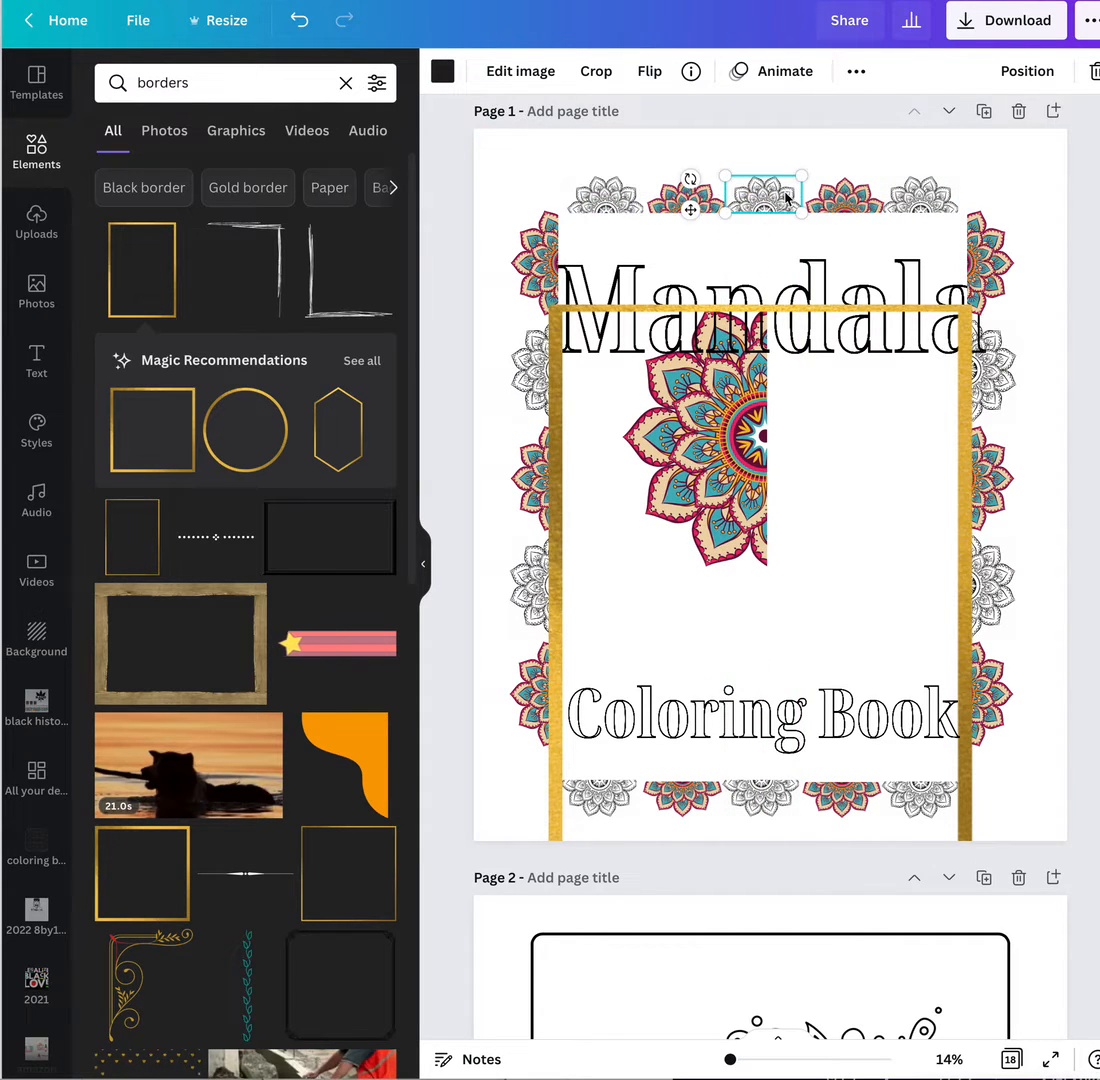
{"action": "left_click_drag", "start_coordinate": [622, 208], "coordinate": [628, 204]}
{"action": "left_click", "coordinate": [1000, 194]}
Move the gold border back up and resize it to fit the inner edges of the surrounding half mandalas
{"action": "left_click_drag", "start_coordinate": [956, 453], "coordinate": [960, 367]}
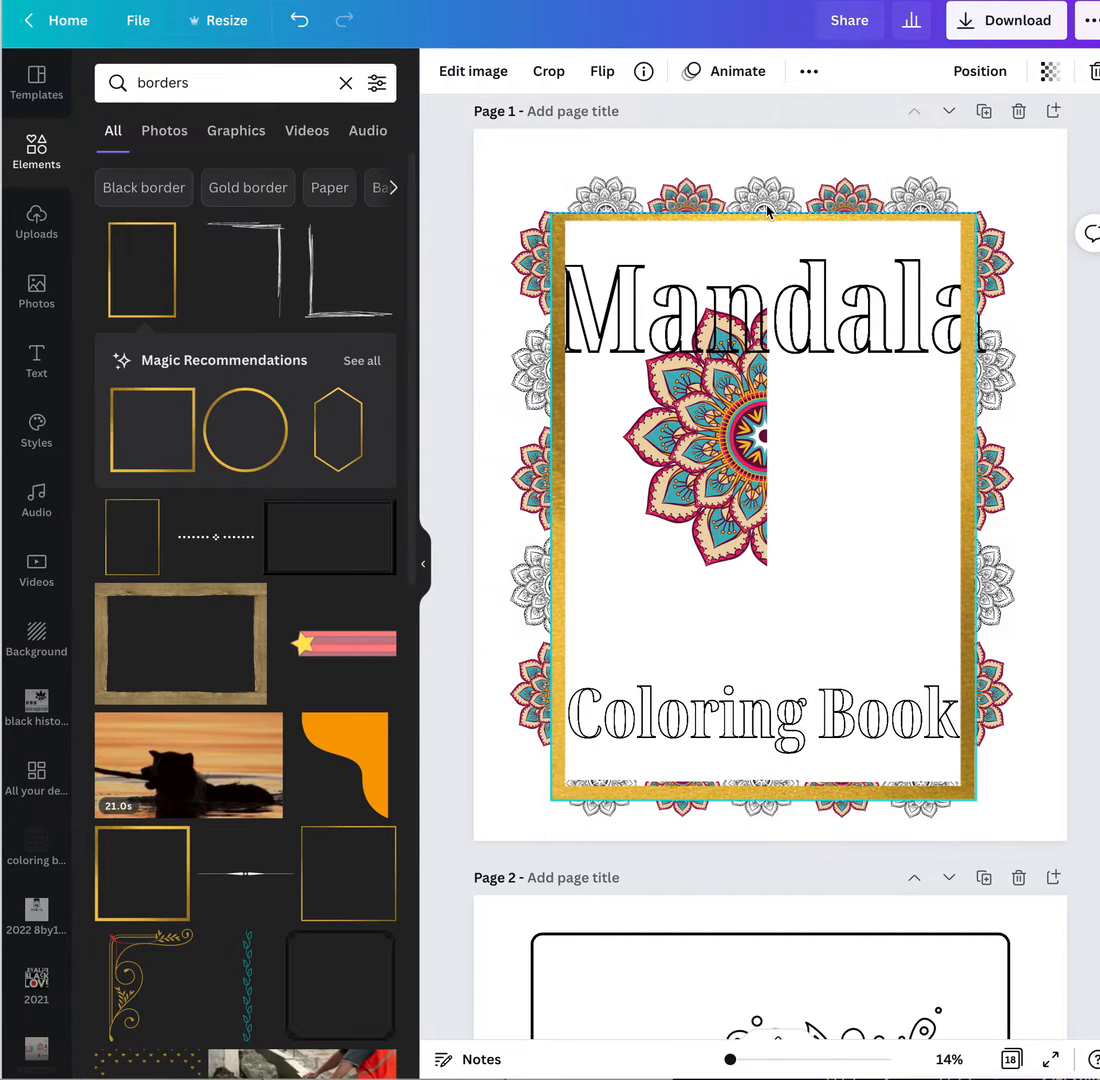
{"action": "left_click_drag", "start_coordinate": [767, 214], "coordinate": [767, 205]}
{"action": "left_click_drag", "start_coordinate": [918, 561], "coordinate": [915, 569]}
{"action": "mouse_move", "coordinate": [971, 808]}
{"action": "left_mouse_down"}
{"action": "mouse_move", "coordinate": [955, 773]}
{"action": "mouse_move", "coordinate": [964, 784]}
{"action": "left_mouse_up"}
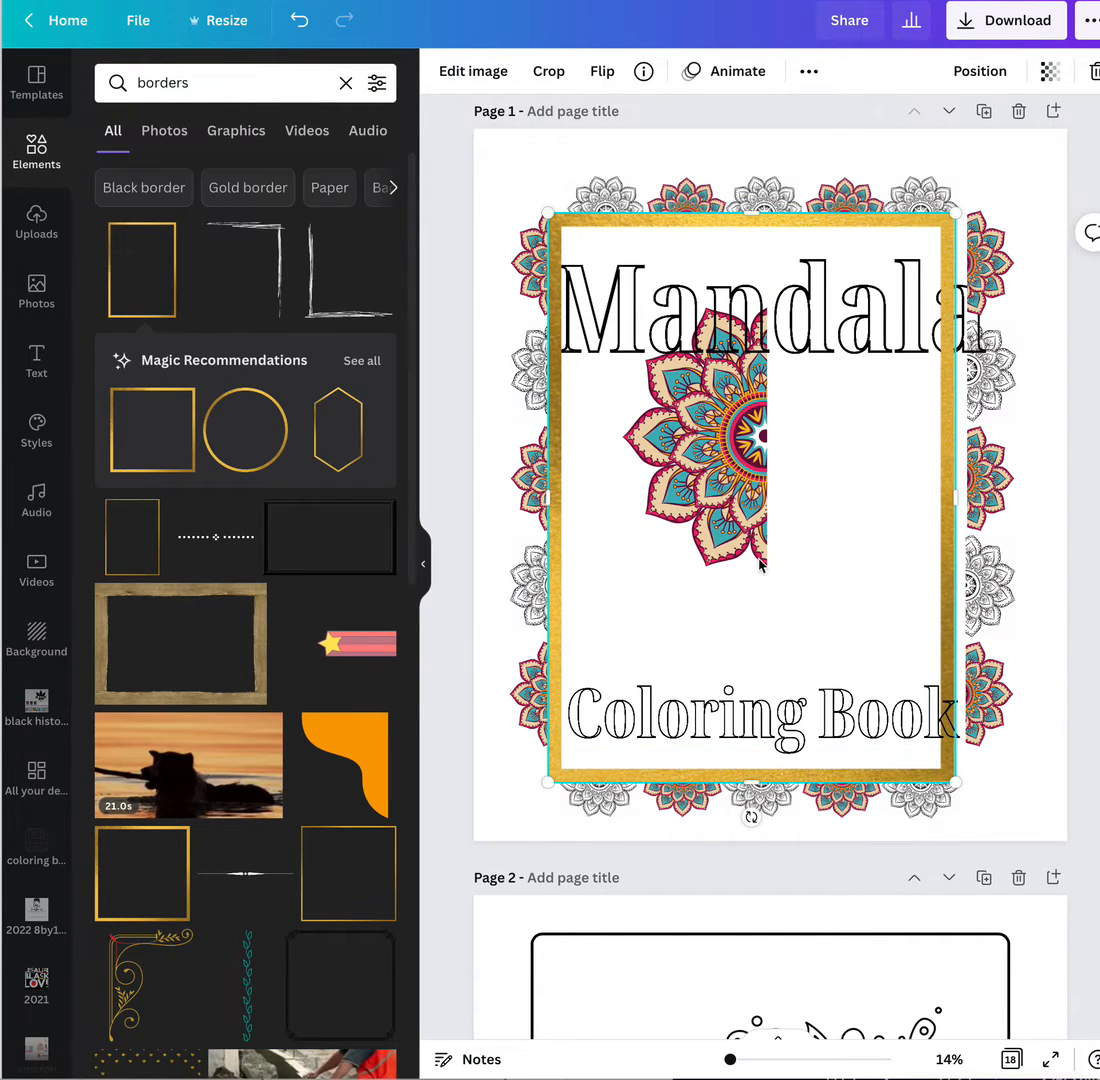
{"action": "left_click_drag", "start_coordinate": [833, 575], "coordinate": [837, 571]}
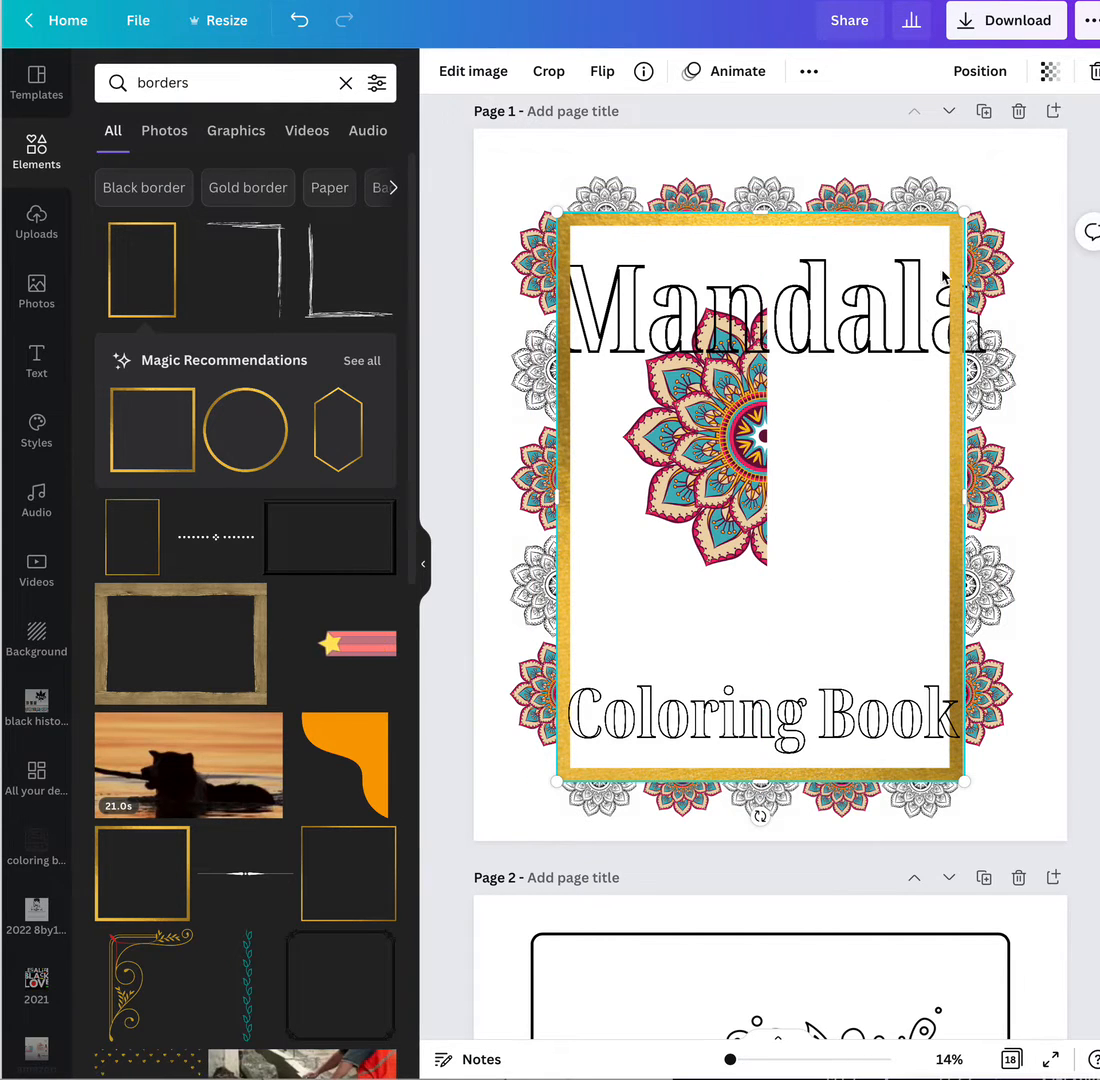
{"action": "left_click_drag", "start_coordinate": [963, 222], "coordinate": [935, 231]}
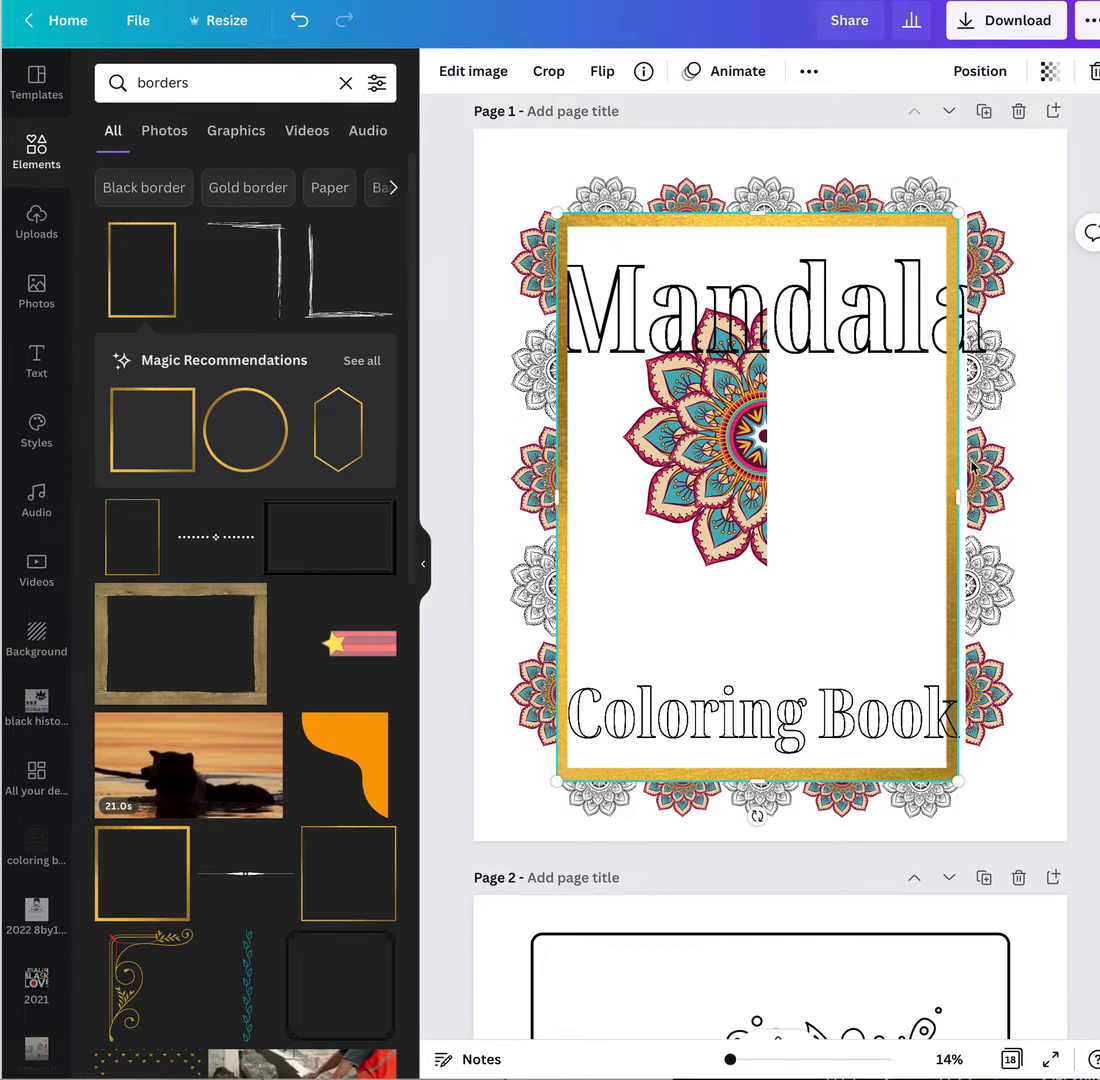
{"action": "left_click_drag", "start_coordinate": [960, 507], "coordinate": [967, 512]}
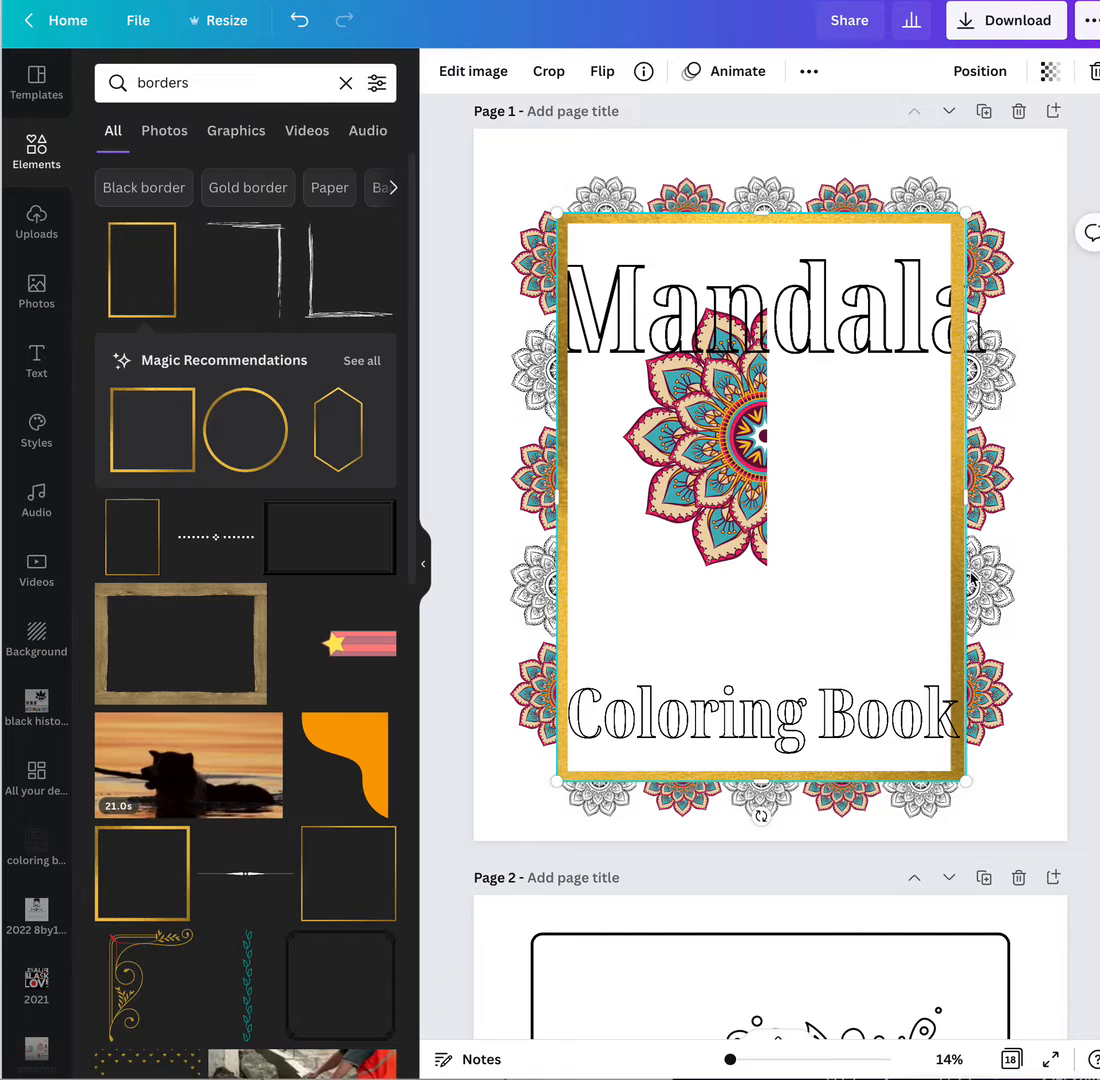
Scale the "Coloring Book" text down to font size 315 and center it near the border's lower edge
{"action": "left_click", "coordinate": [1021, 792]}
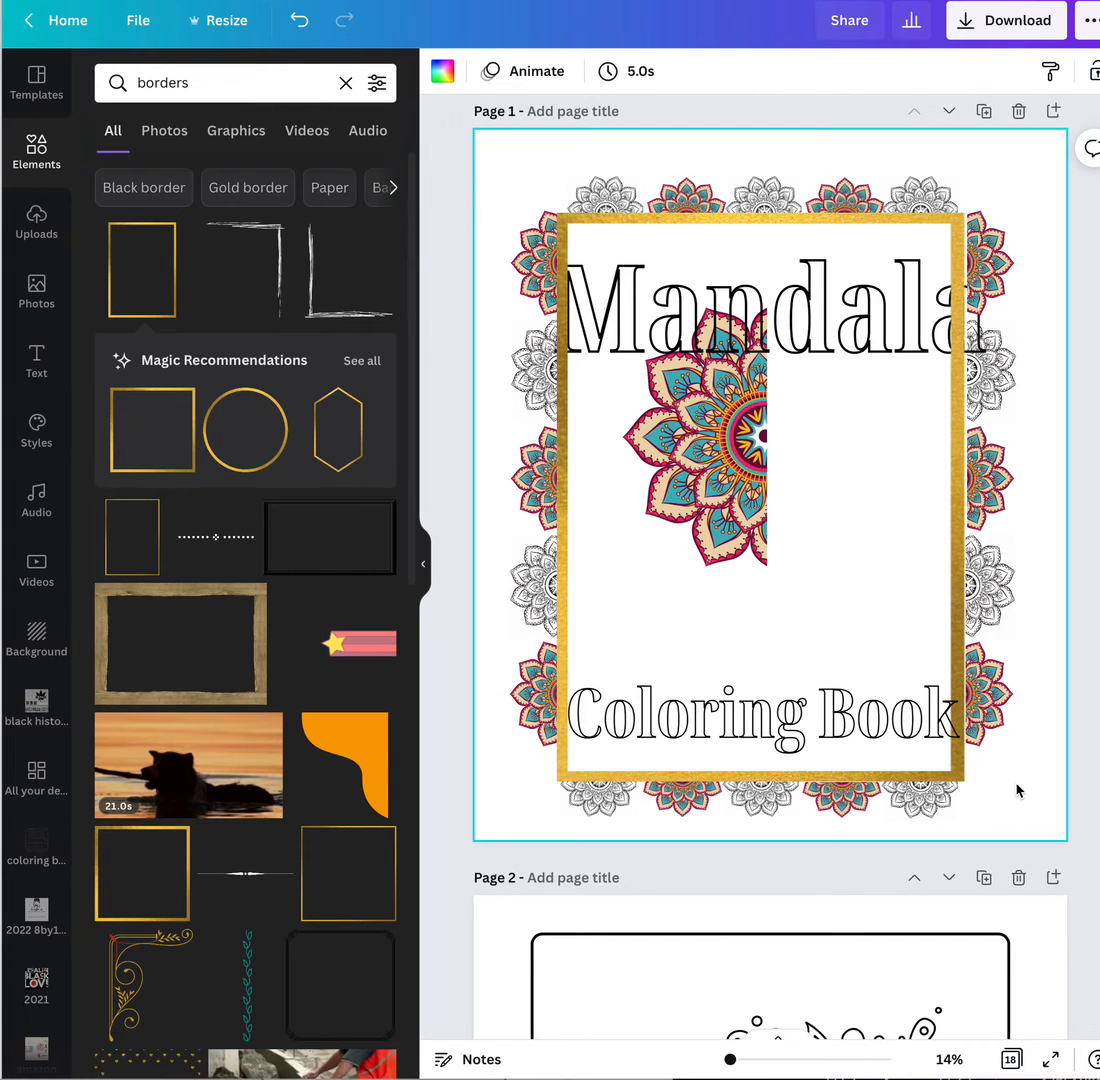
{"action": "left_click_drag", "start_coordinate": [952, 684], "coordinate": [866, 702]}
{"action": "left_click_drag", "start_coordinate": [760, 726], "coordinate": [826, 710]}
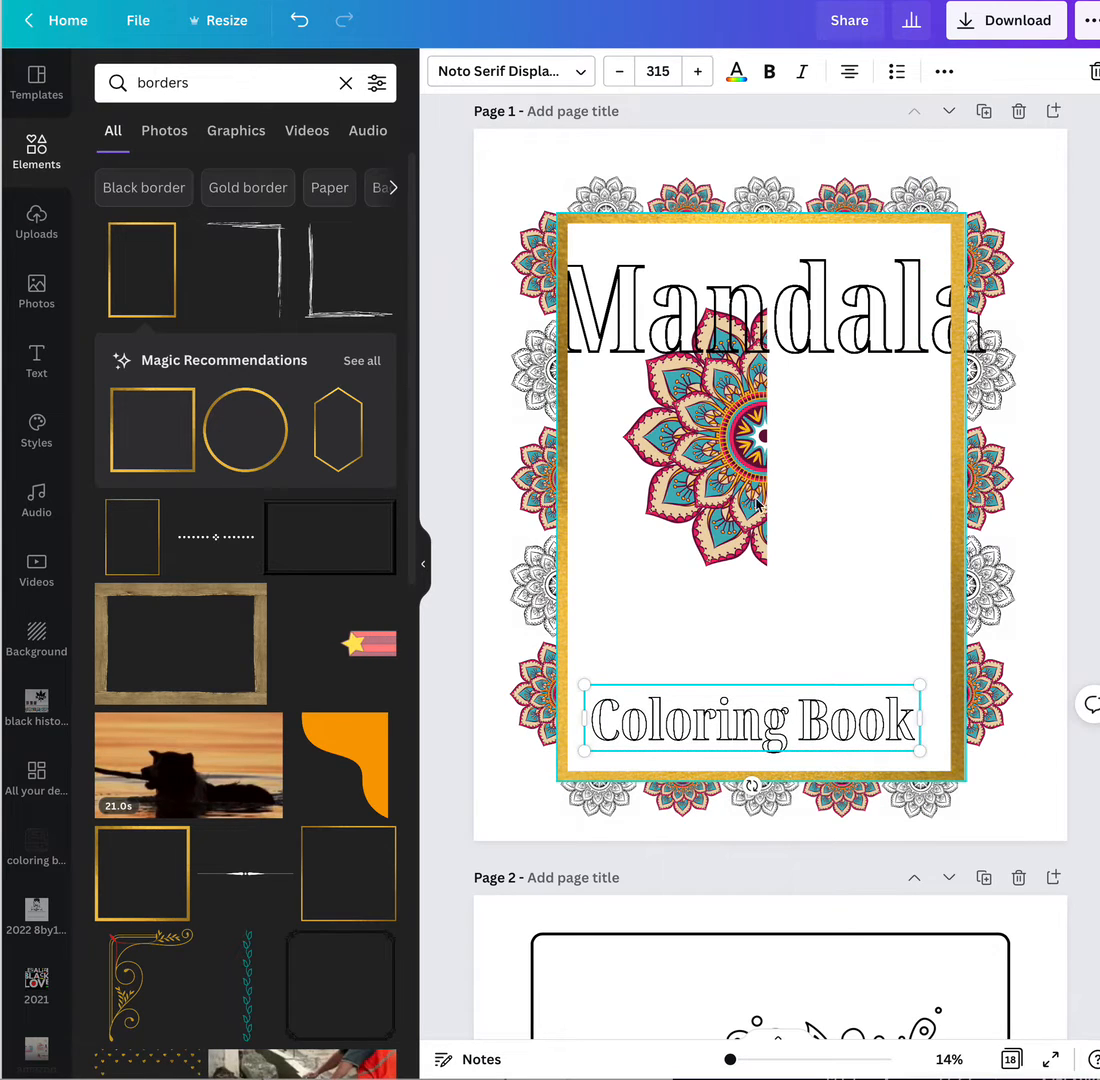
Try to send the gold border backward behind the coloured half of the central mandala
{"action": "mouse_move", "coordinate": [716, 432]}
{"action": "left_mouse_down"}
{"action": "mouse_move", "coordinate": [718, 422]}
{"action": "mouse_move", "coordinate": [709, 452]}
{"action": "left_mouse_up"}
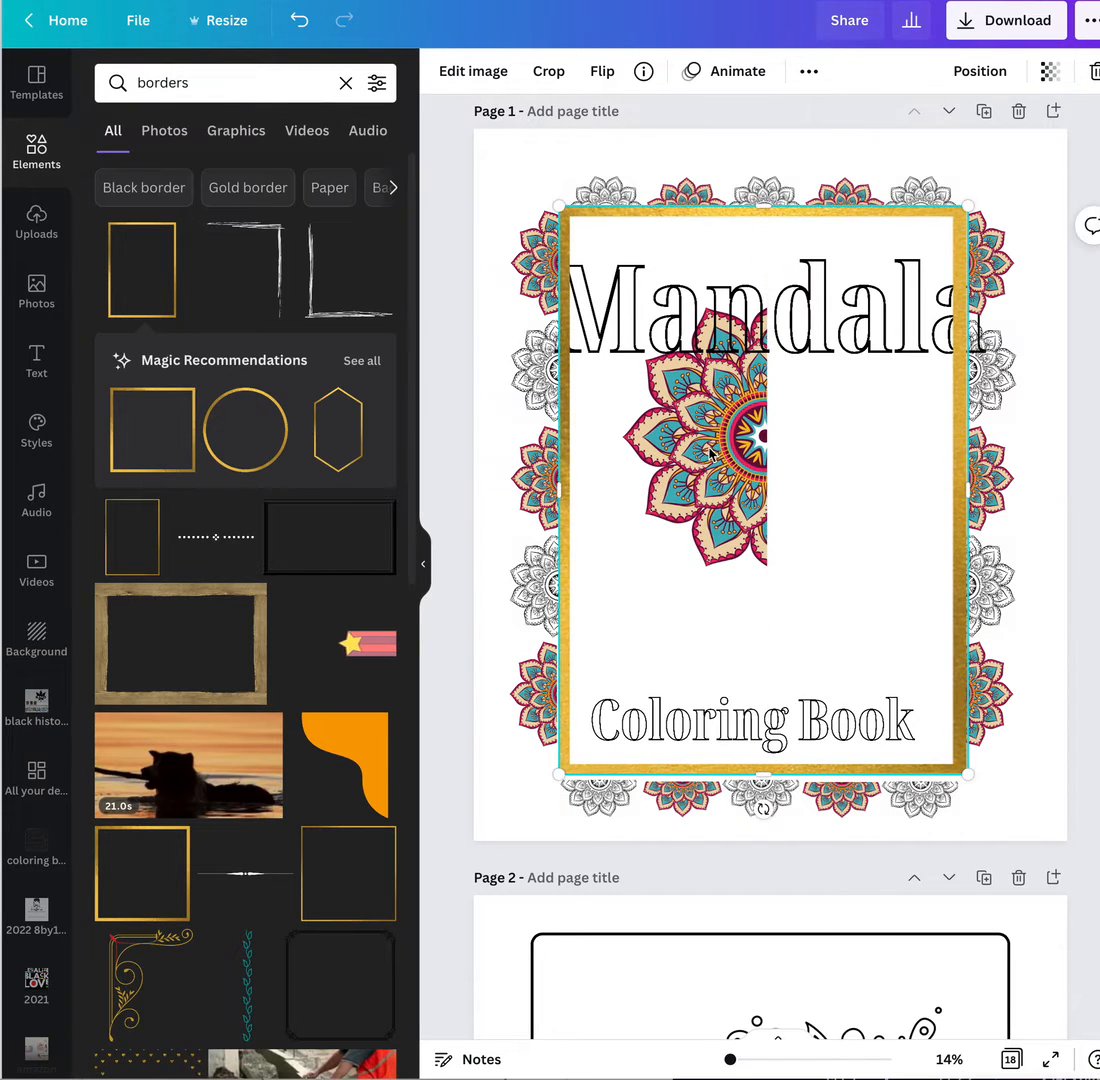
{"action": "left_click", "coordinate": [1004, 76]}
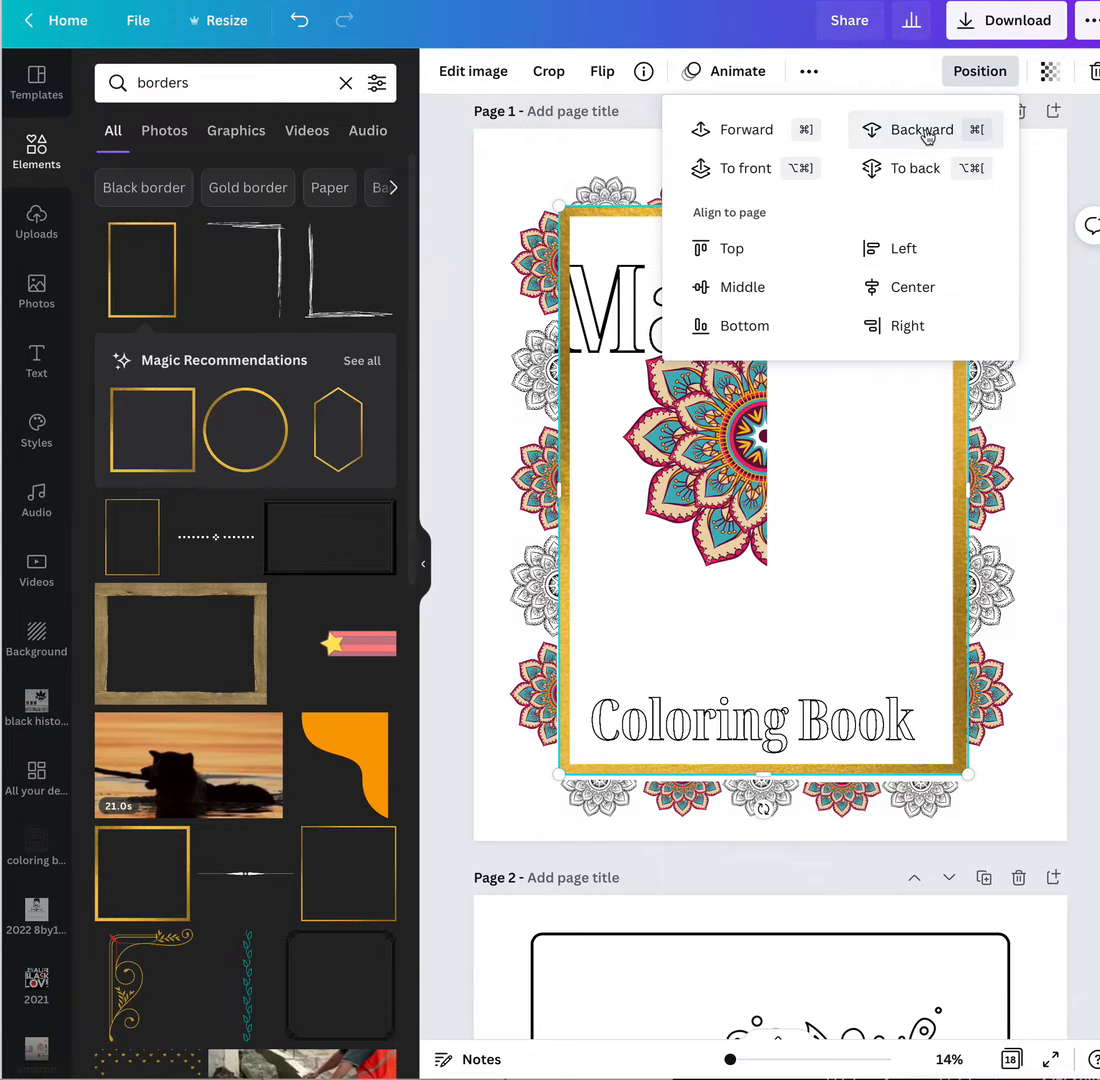
{"action": "left_click", "coordinate": [724, 428]}
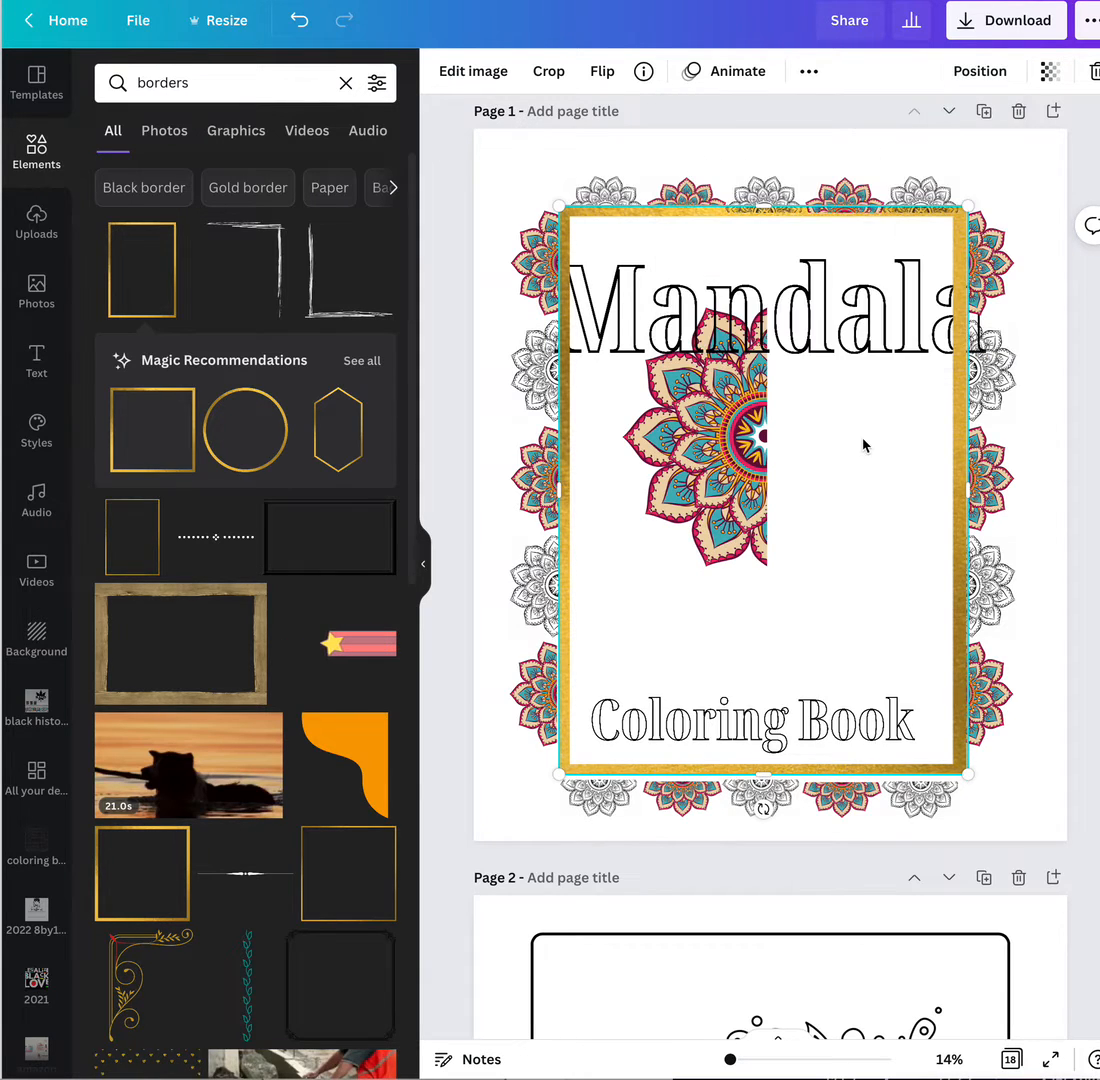
Move the gold border down out of the way and place the large coloured half mandala below the "Mandala" title
{"action": "left_click", "coordinate": [1038, 422]}
{"action": "left_click", "coordinate": [710, 415]}
{"action": "left_click_drag", "start_coordinate": [699, 412], "coordinate": [691, 904]}
{"action": "left_click_drag", "start_coordinate": [711, 480], "coordinate": [688, 556]}
{"action": "left_click", "coordinate": [859, 567]}
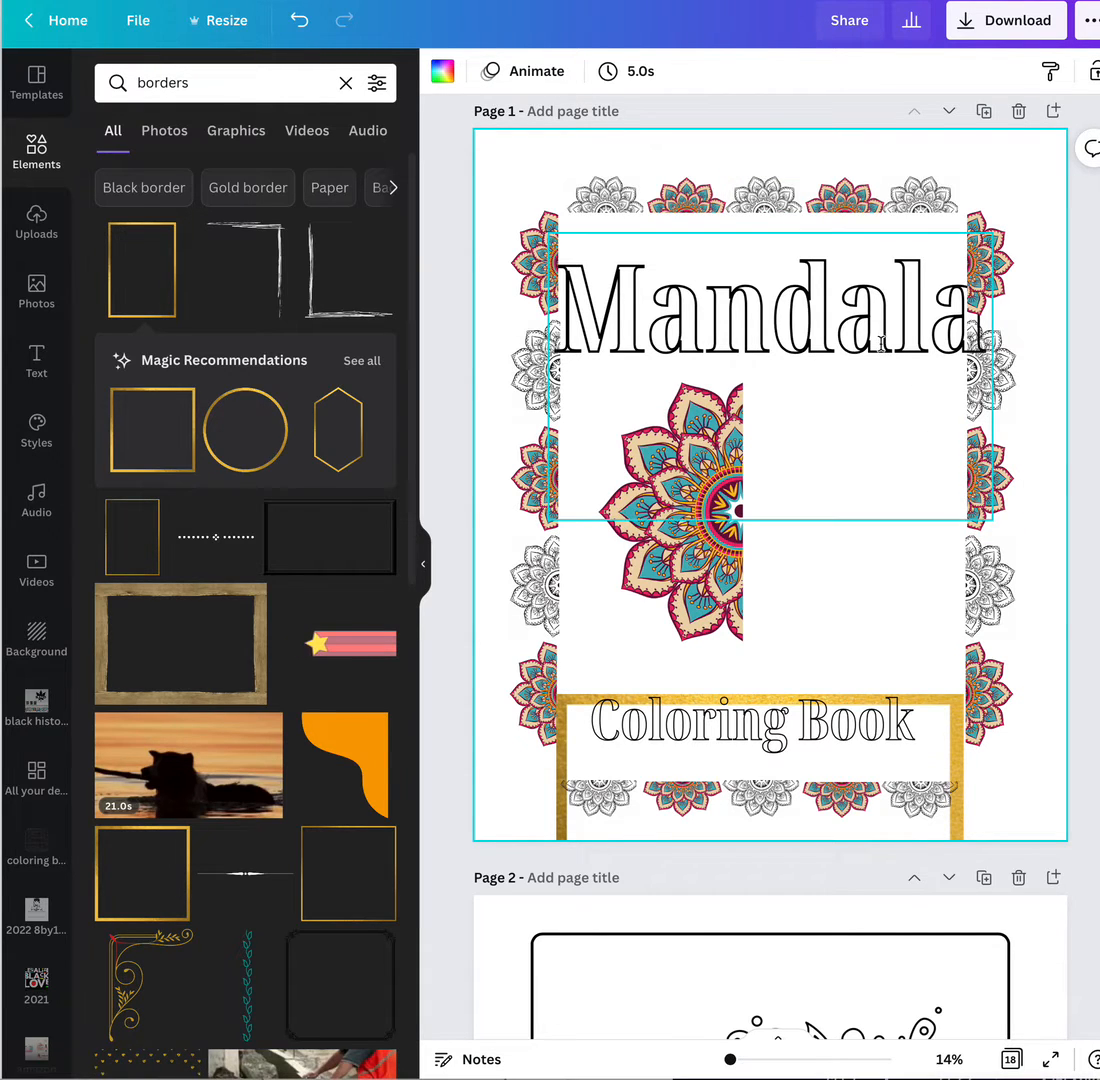
Nudge the uppermost coloured half mandala on the page's left side into line with the upper row
{"action": "key", "text": "Escape"}
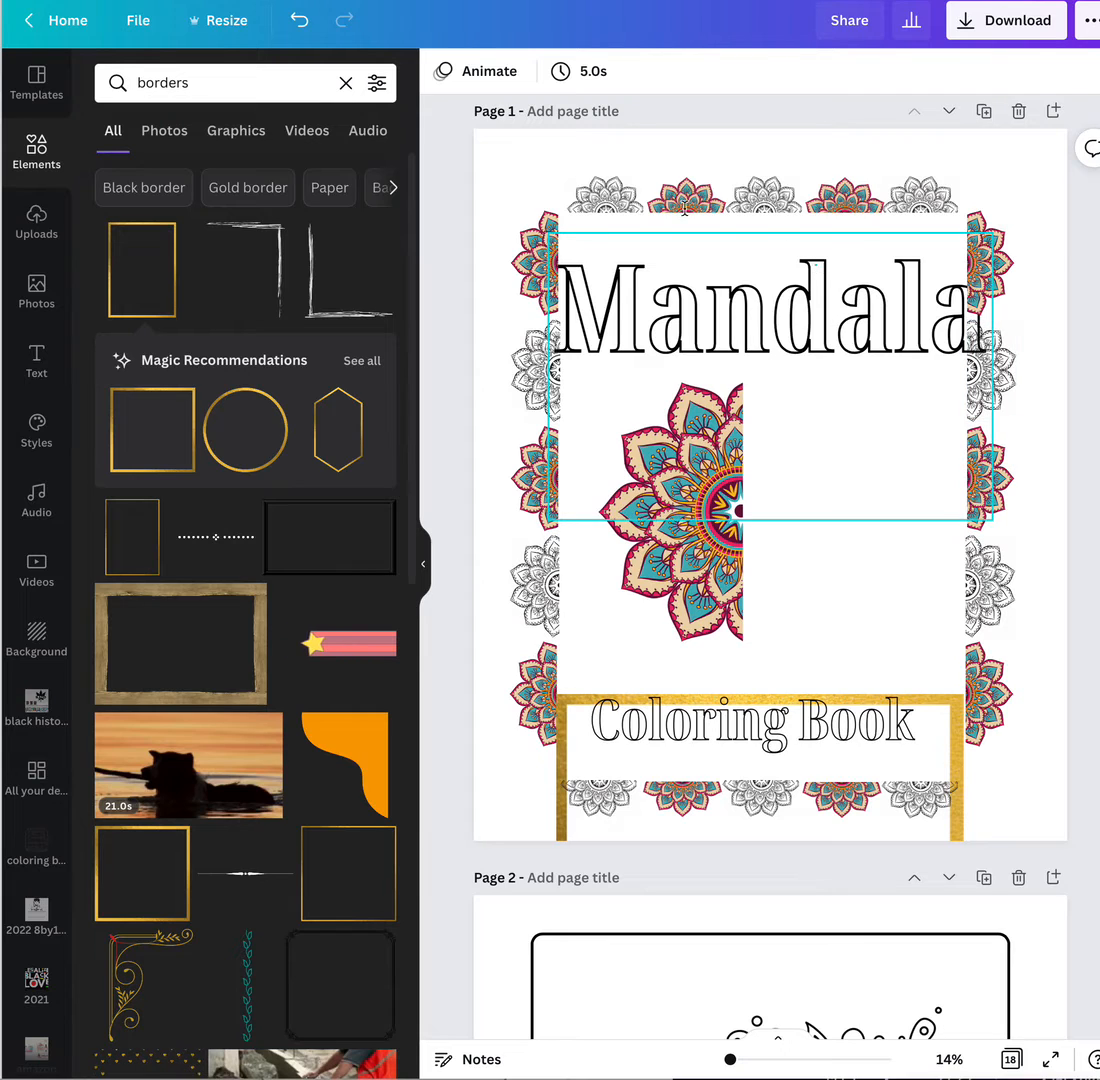
{"action": "left_click", "coordinate": [684, 212]}
{"action": "mouse_move", "coordinate": [549, 240]}
{"action": "left_mouse_down"}
{"action": "mouse_move", "coordinate": [590, 275]}
{"action": "mouse_move", "coordinate": [551, 239]}
{"action": "left_mouse_up"}
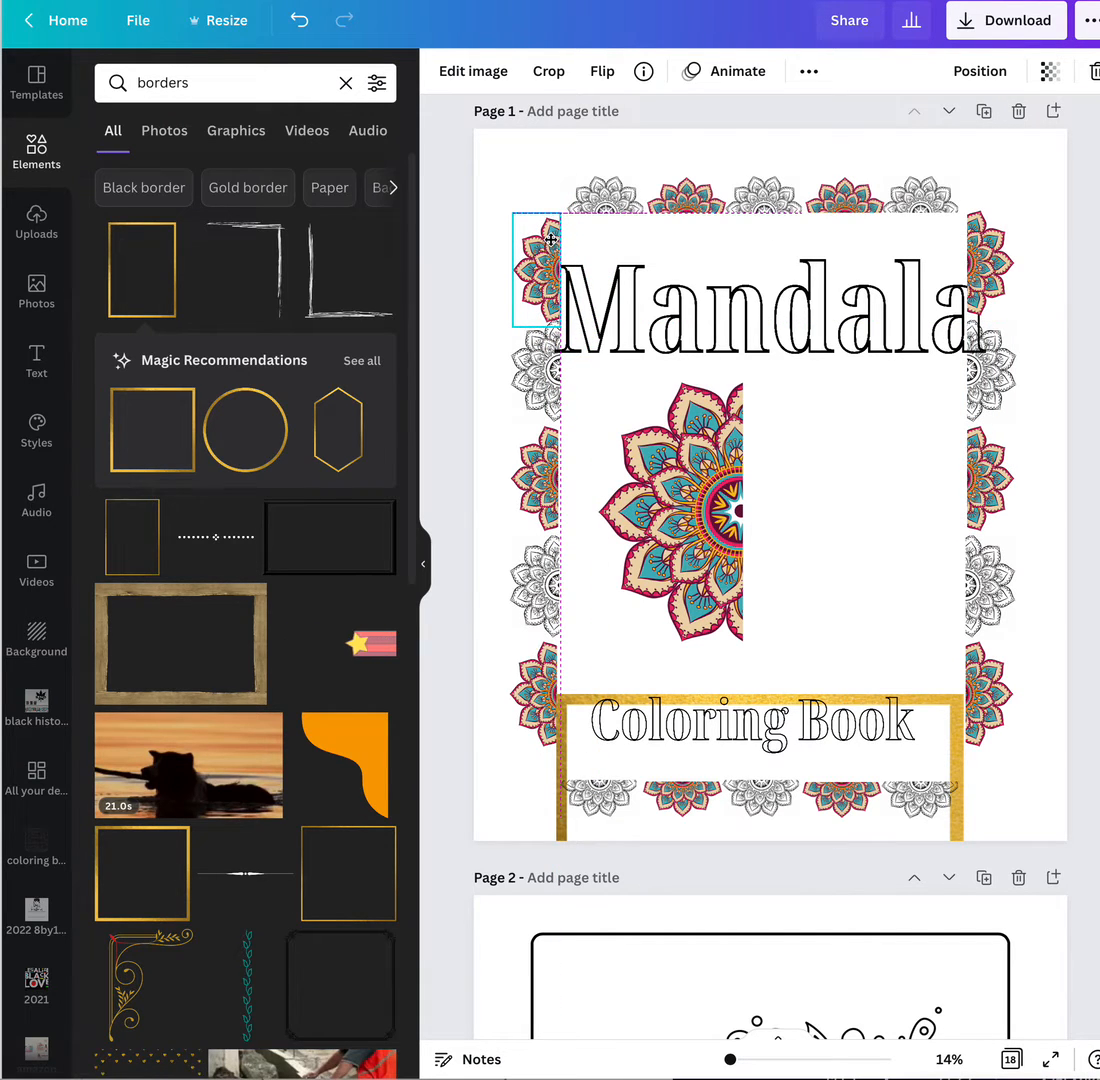
Unlock the "Mandala" title, scale it down to font size 492 and center it between the side mandalas
{"action": "left_click", "coordinate": [737, 310]}
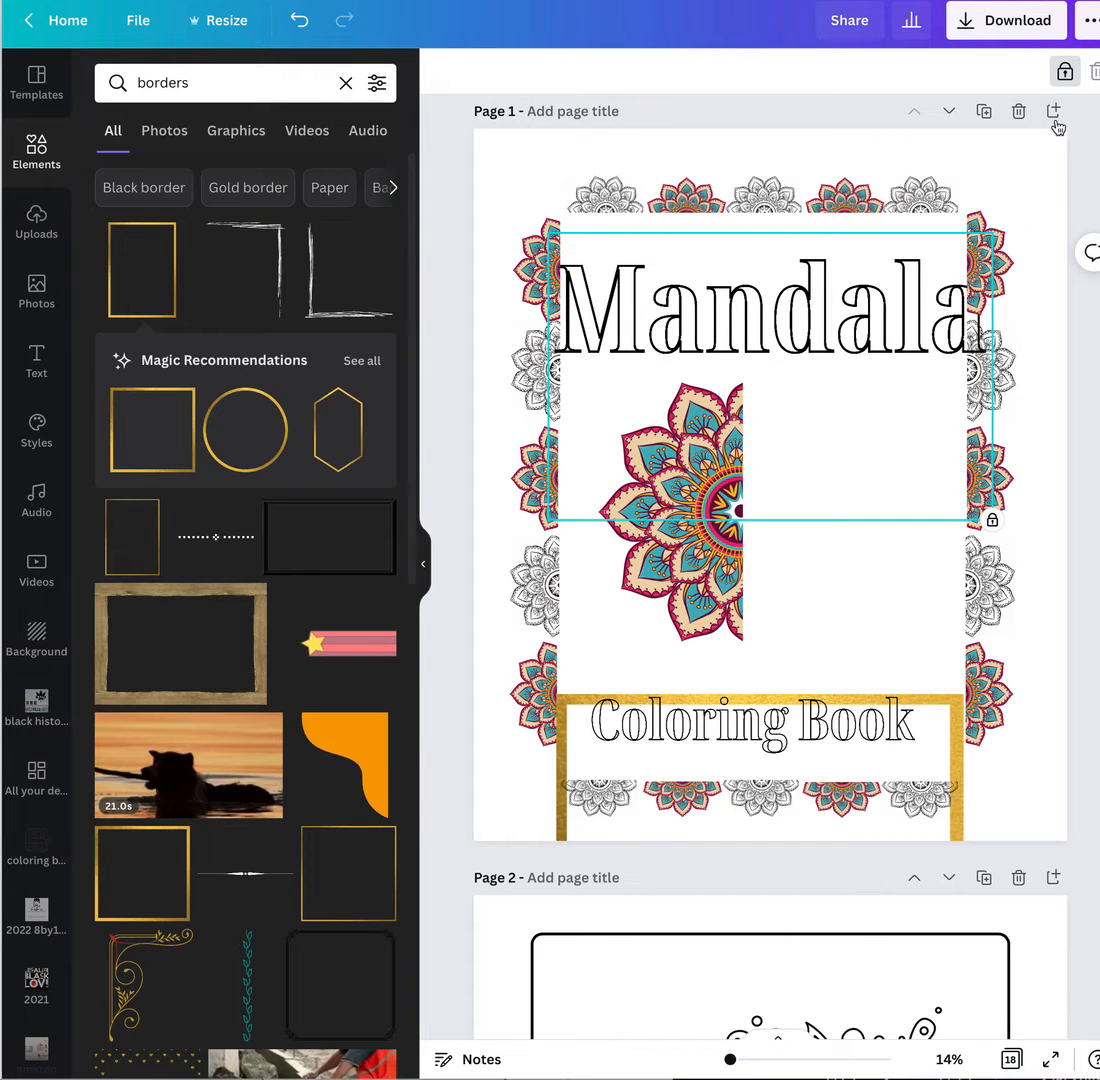
{"action": "left_click", "coordinate": [1066, 73]}
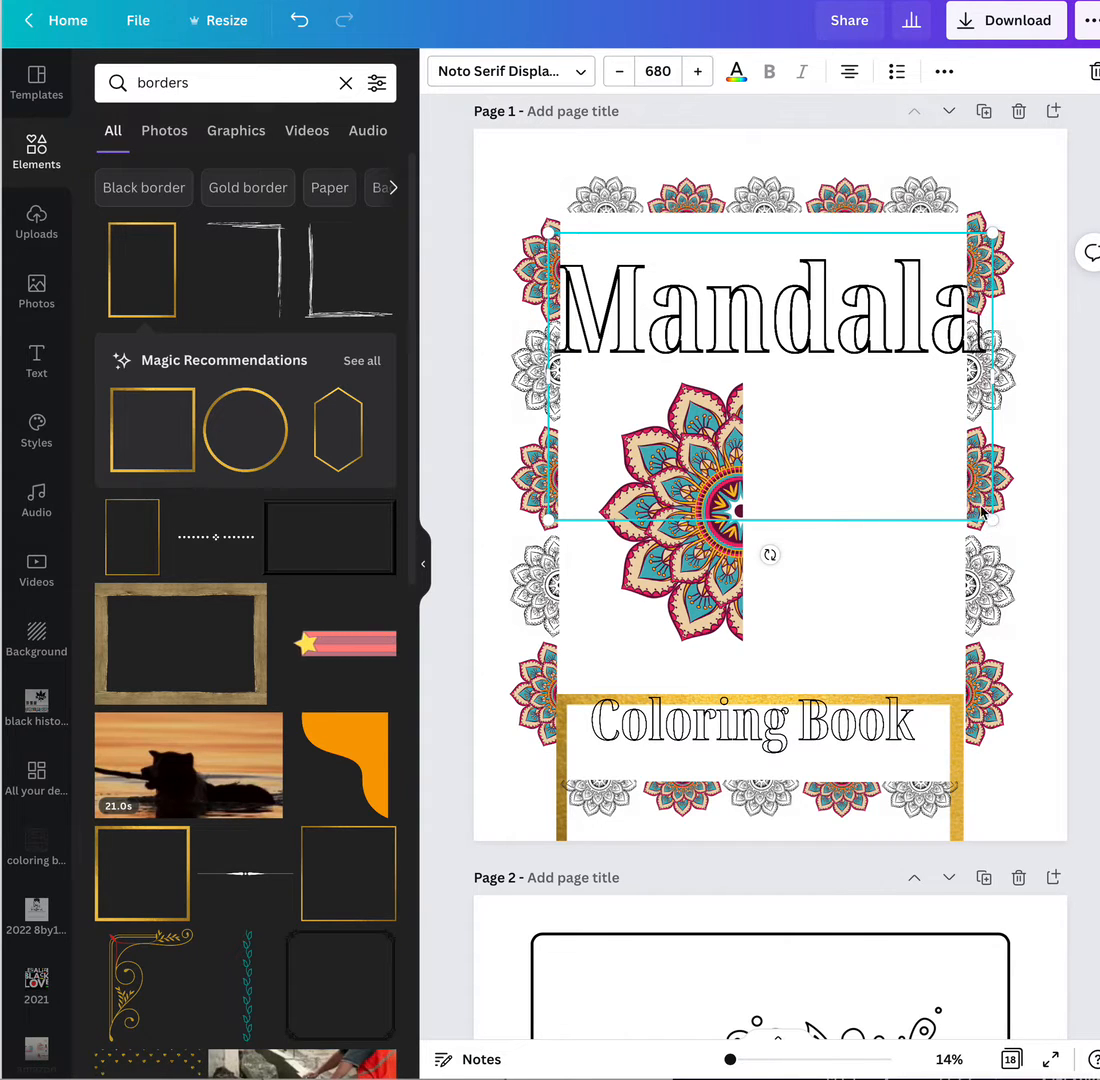
{"action": "left_click_drag", "start_coordinate": [980, 511], "coordinate": [900, 455]}
{"action": "left_click_drag", "start_coordinate": [792, 280], "coordinate": [832, 318]}
{"action": "left_click", "coordinate": [800, 303]}
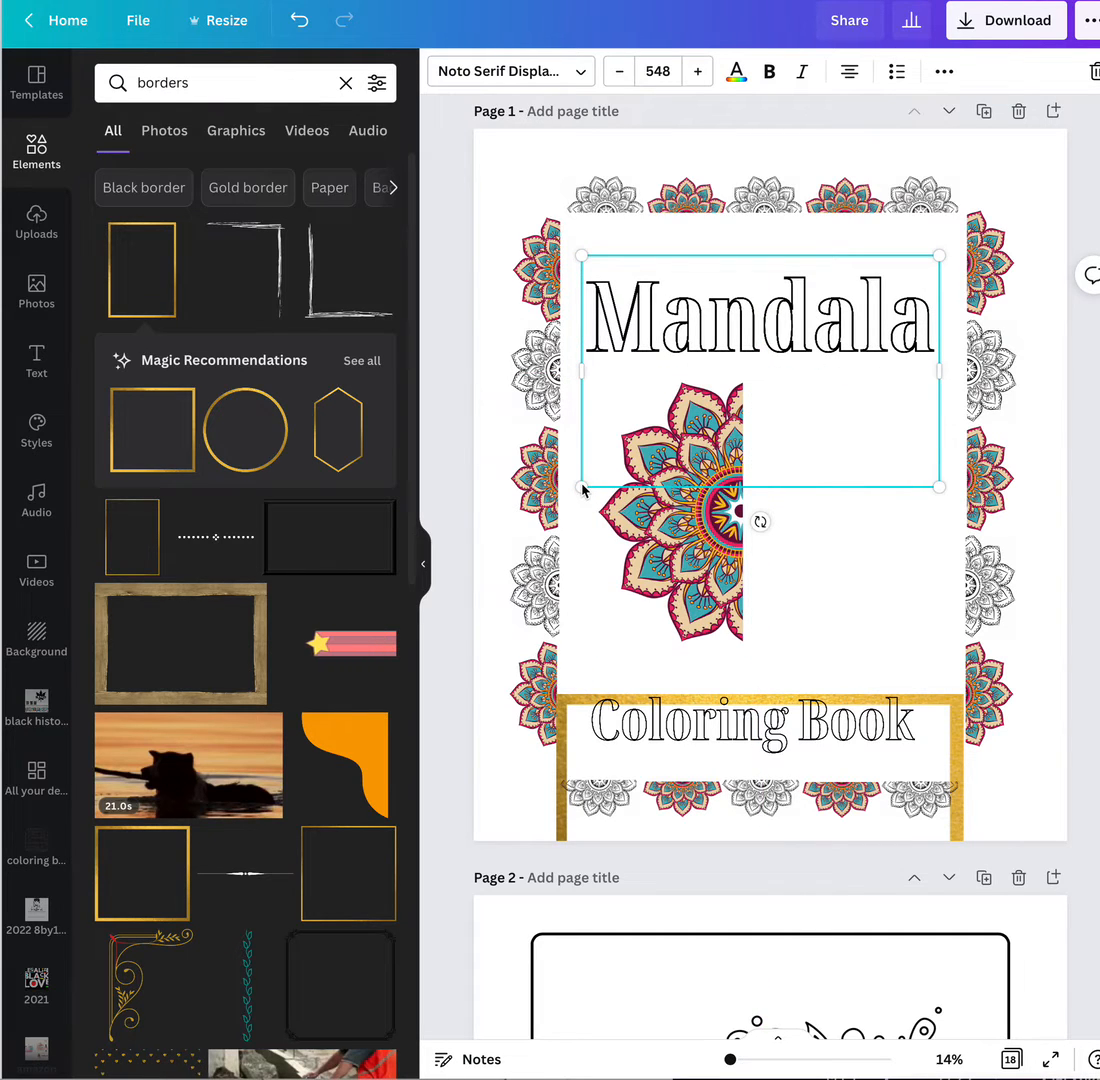
{"action": "left_click_drag", "start_coordinate": [581, 487], "coordinate": [599, 481]}
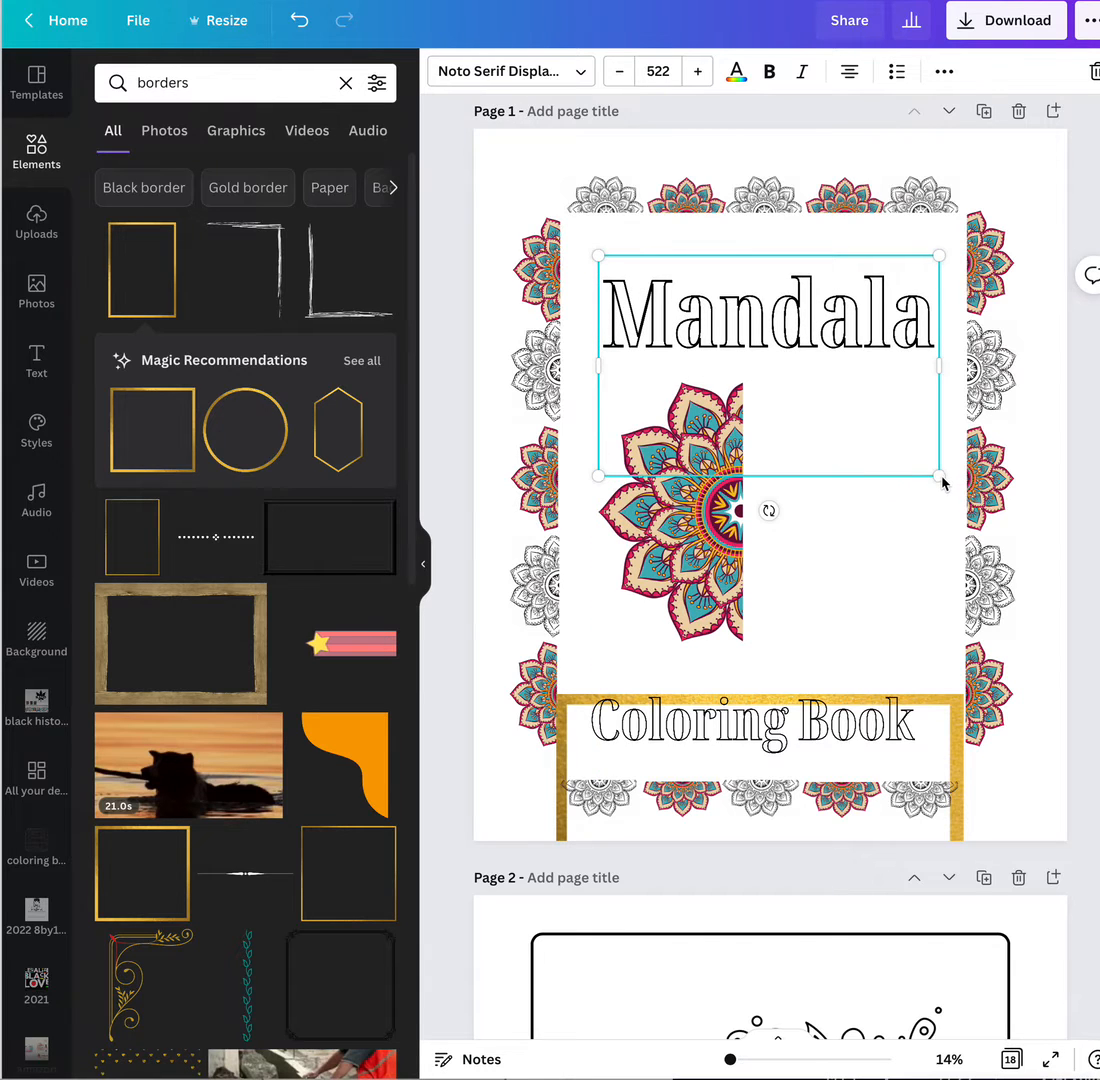
{"action": "left_click_drag", "start_coordinate": [941, 481], "coordinate": [929, 466]}
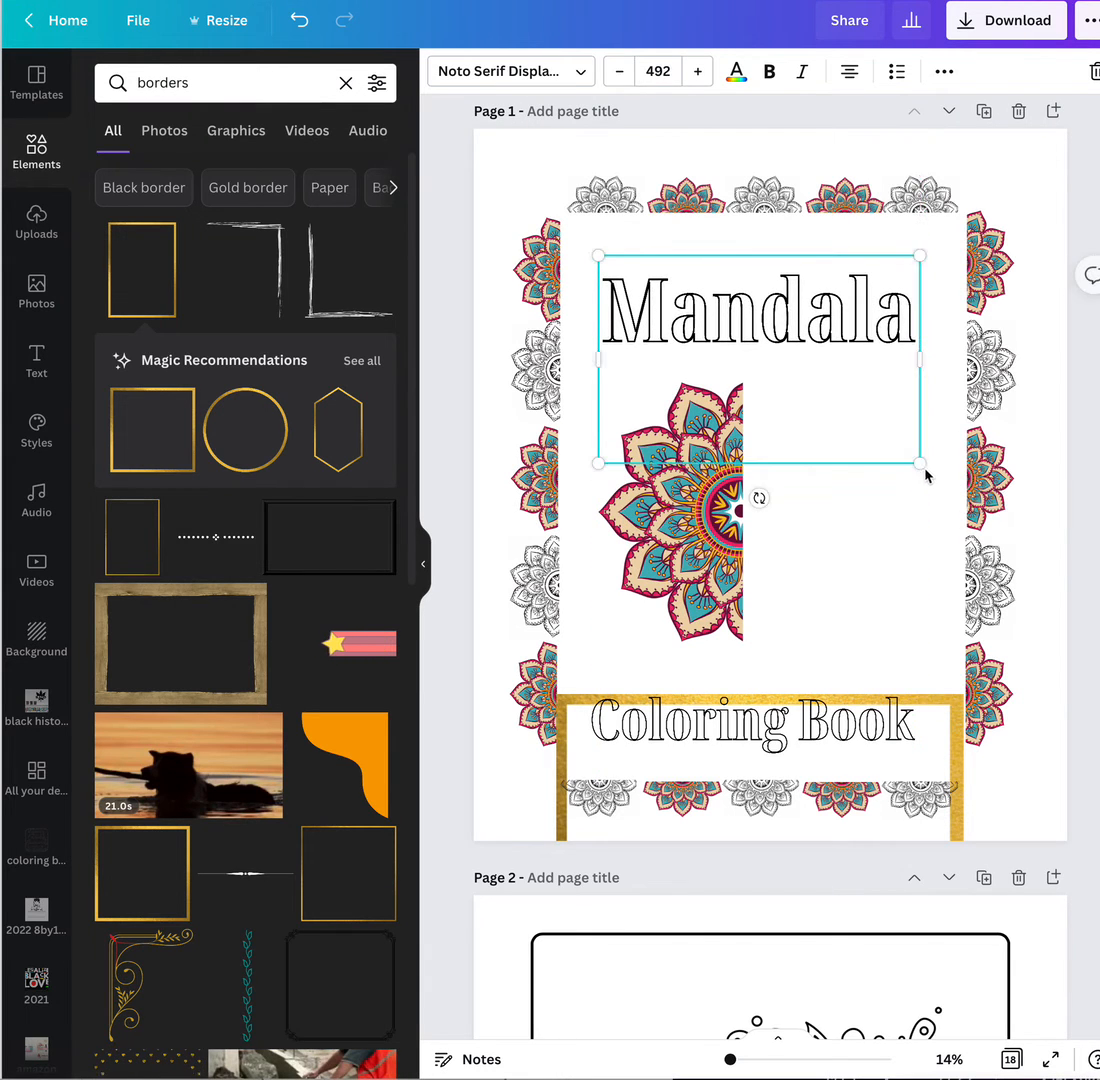
Shift the large coloured half mandala right so its cut edge meets the page center, and clear the "borders" search
{"action": "mouse_move", "coordinate": [689, 525]}
{"action": "left_mouse_down"}
{"action": "mouse_move", "coordinate": [754, 537]}
{"action": "mouse_move", "coordinate": [709, 528]}
{"action": "left_mouse_up"}
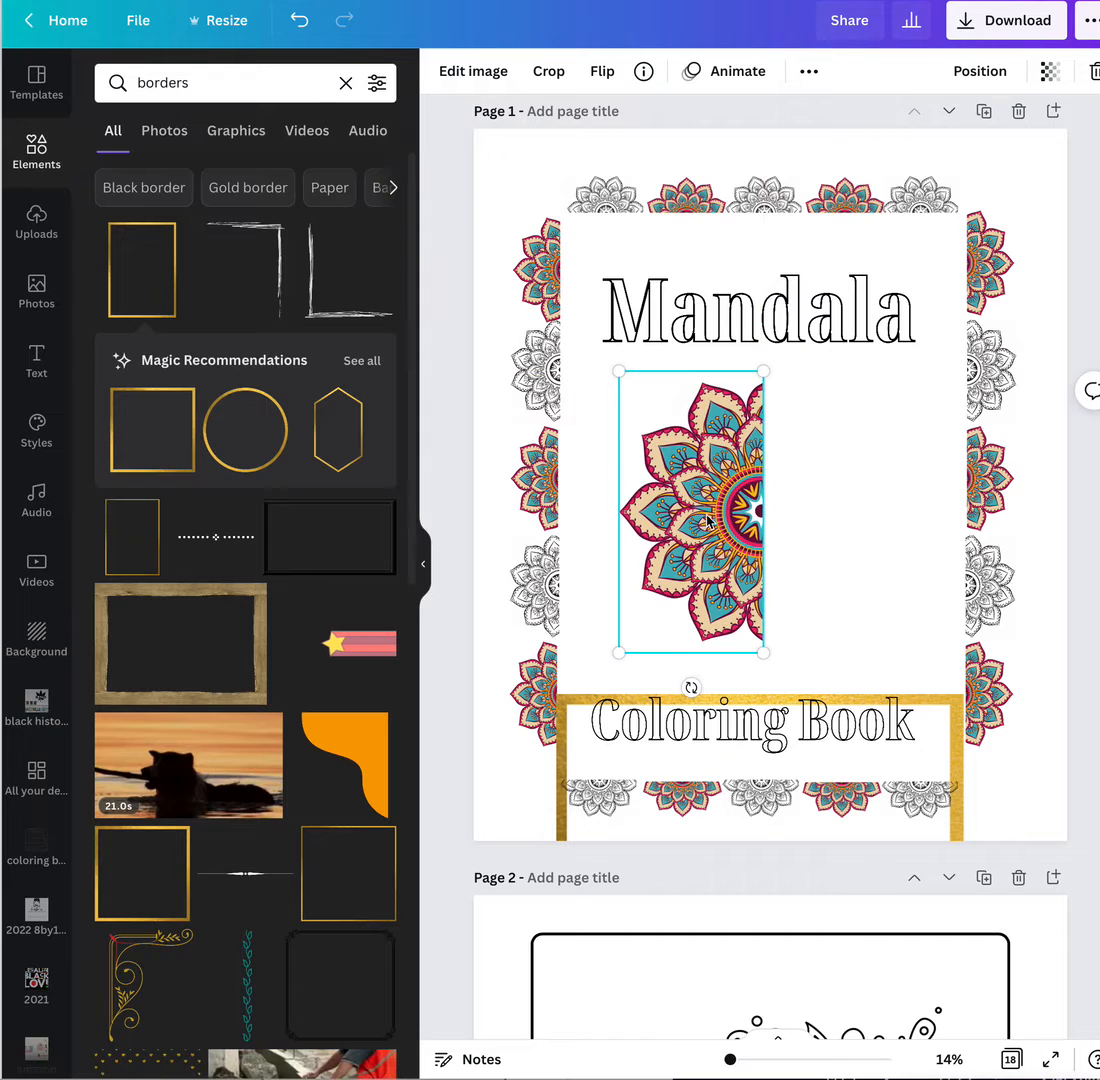
{"action": "left_click", "coordinate": [346, 86]}
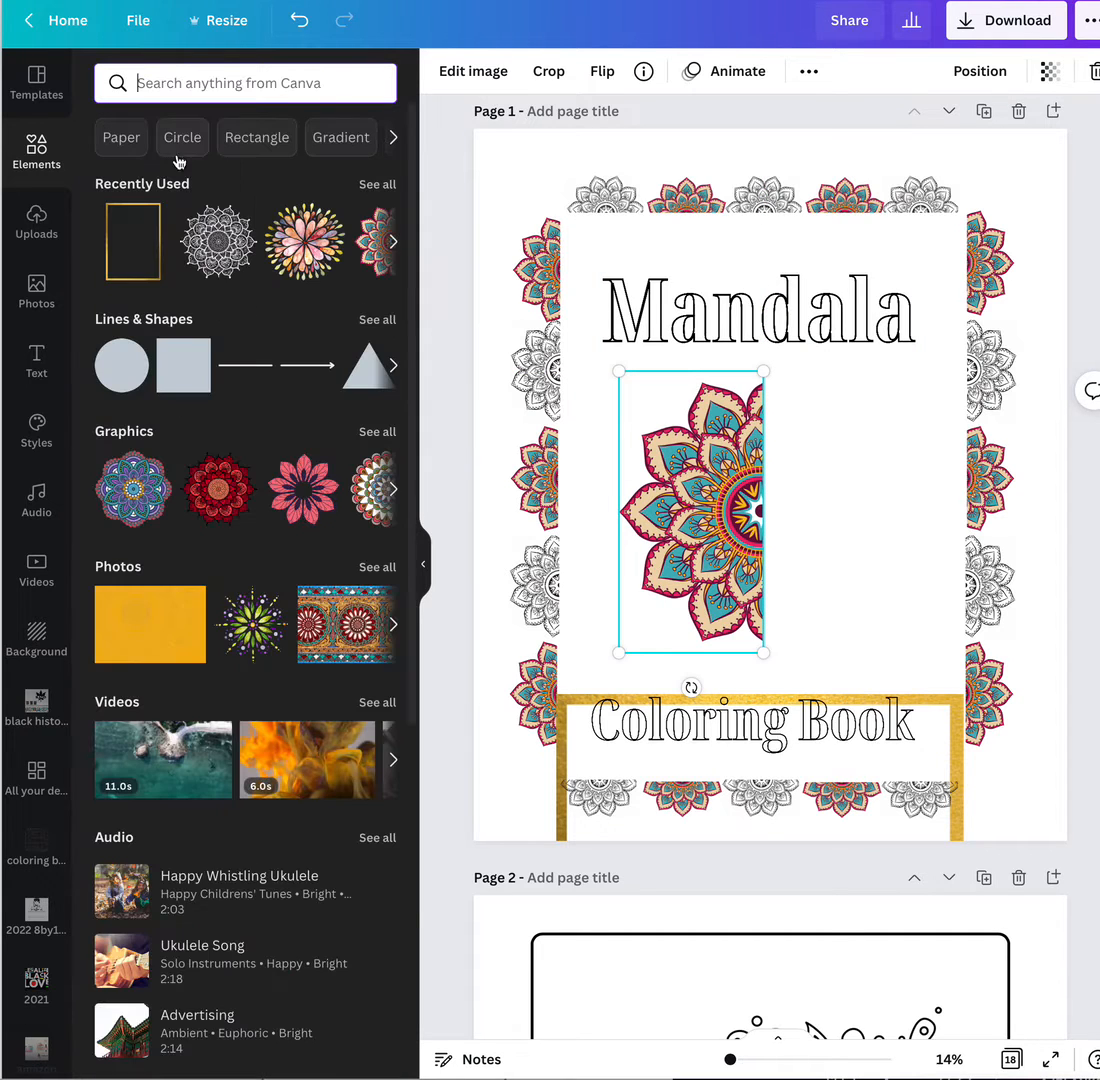
{"action": "left_click", "coordinate": [216, 240]}
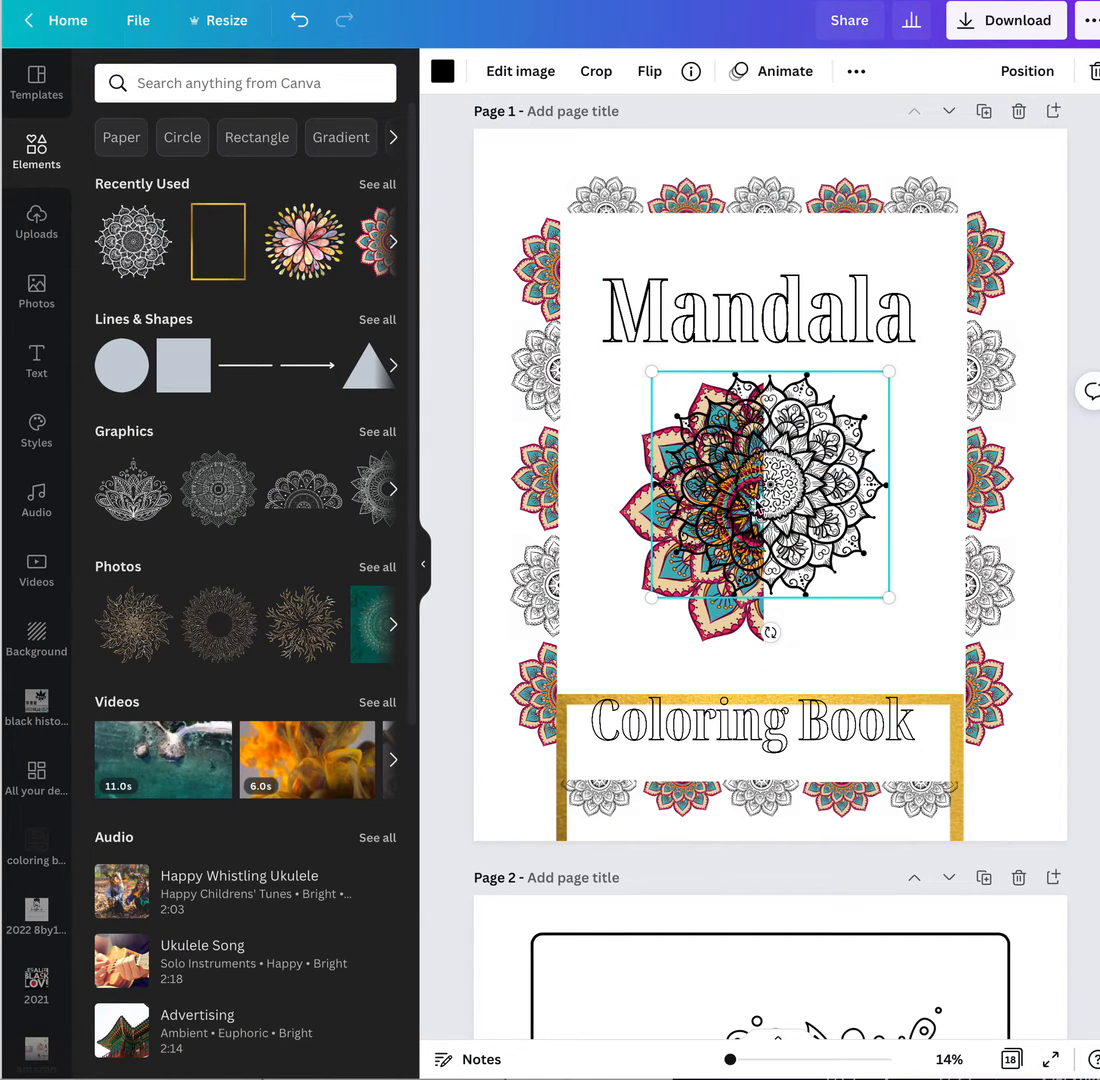
{"action": "left_click_drag", "start_coordinate": [668, 453], "coordinate": [657, 463]}
{"action": "left_click_drag", "start_coordinate": [745, 504], "coordinate": [745, 504]}
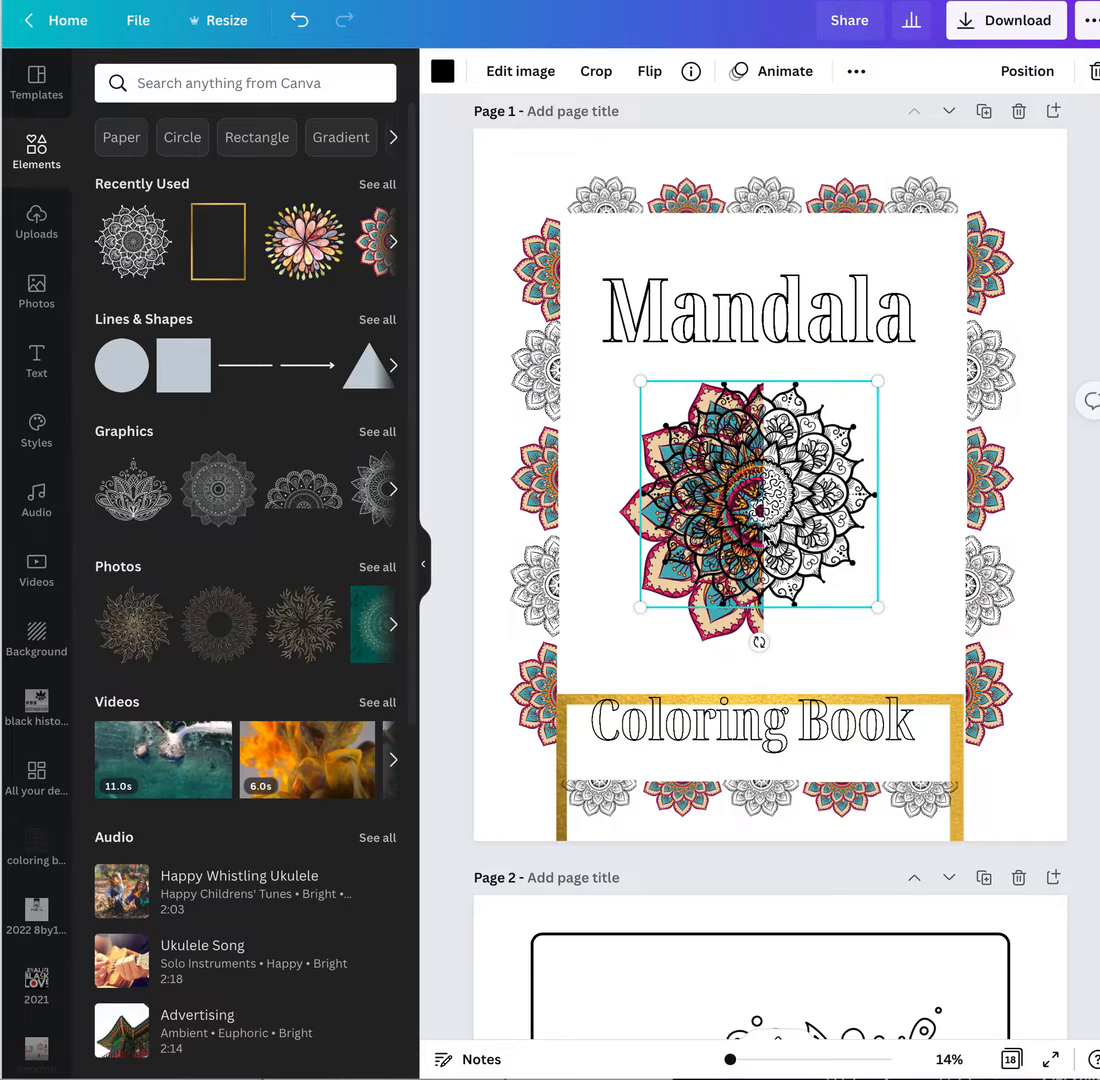
{"action": "left_click_drag", "start_coordinate": [877, 612], "coordinate": [940, 640]}
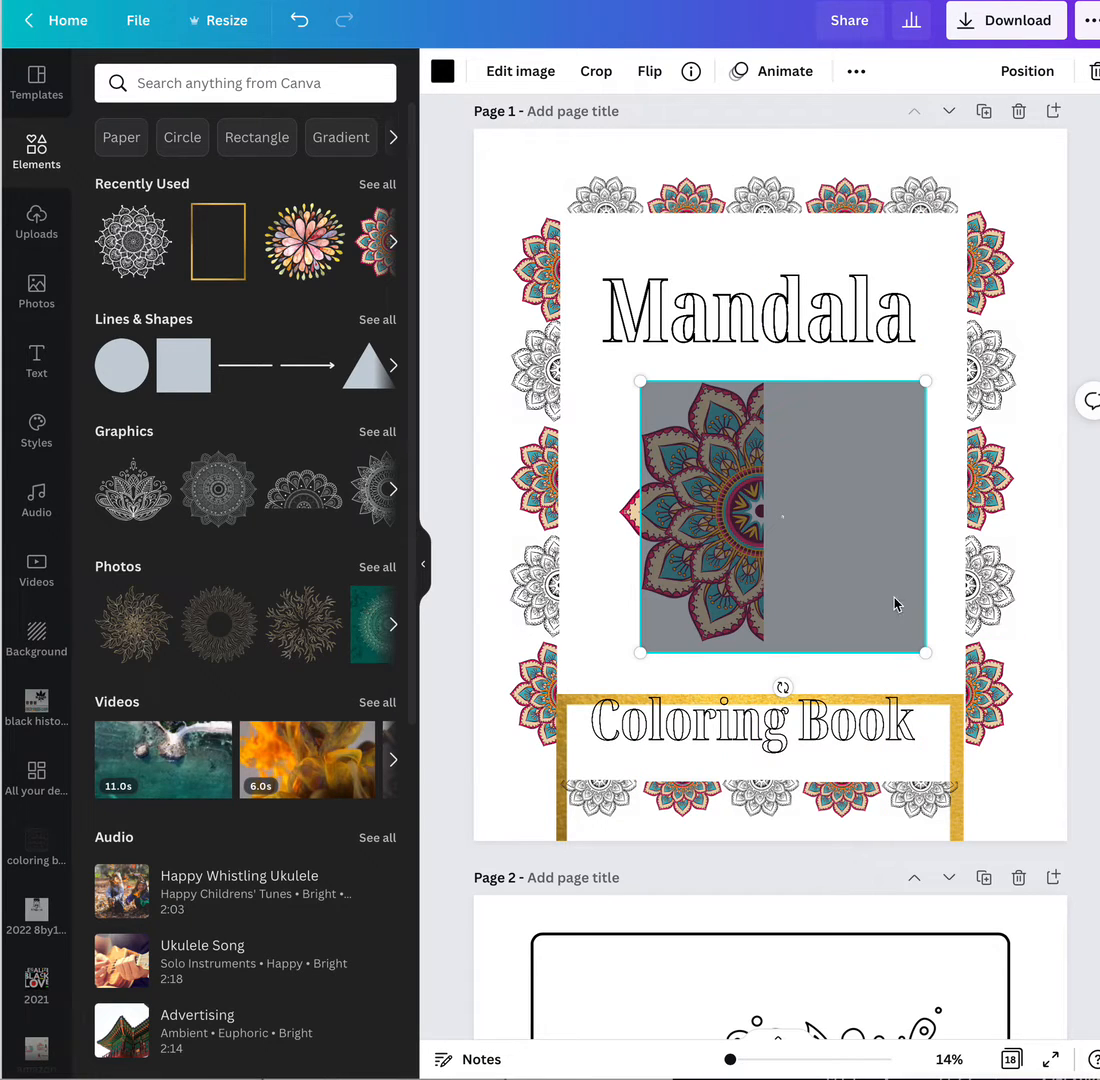
{"action": "left_click_drag", "start_coordinate": [852, 577], "coordinate": [832, 557]}
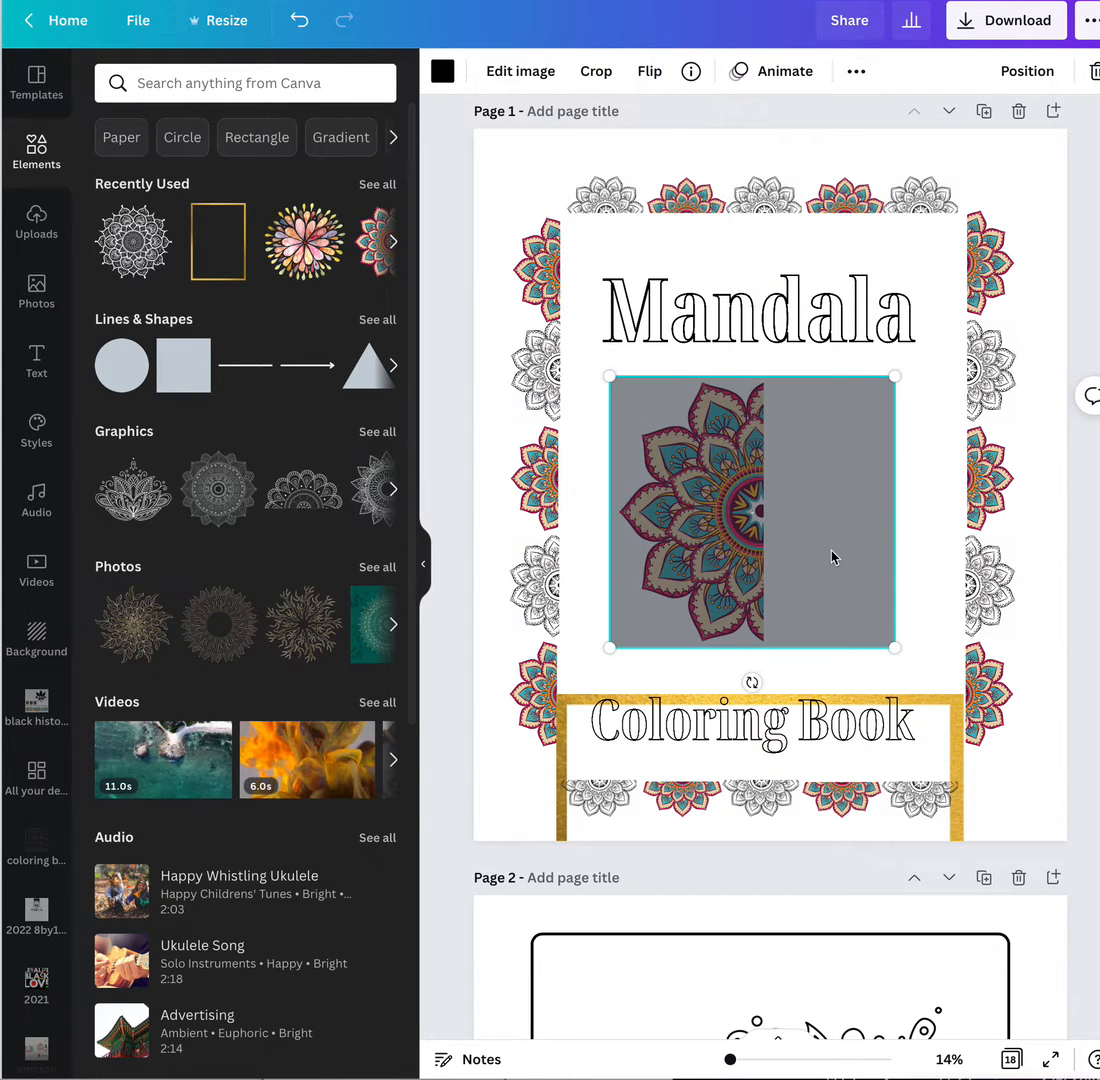
{"action": "left_click_drag", "start_coordinate": [738, 563], "coordinate": [366, 567]}
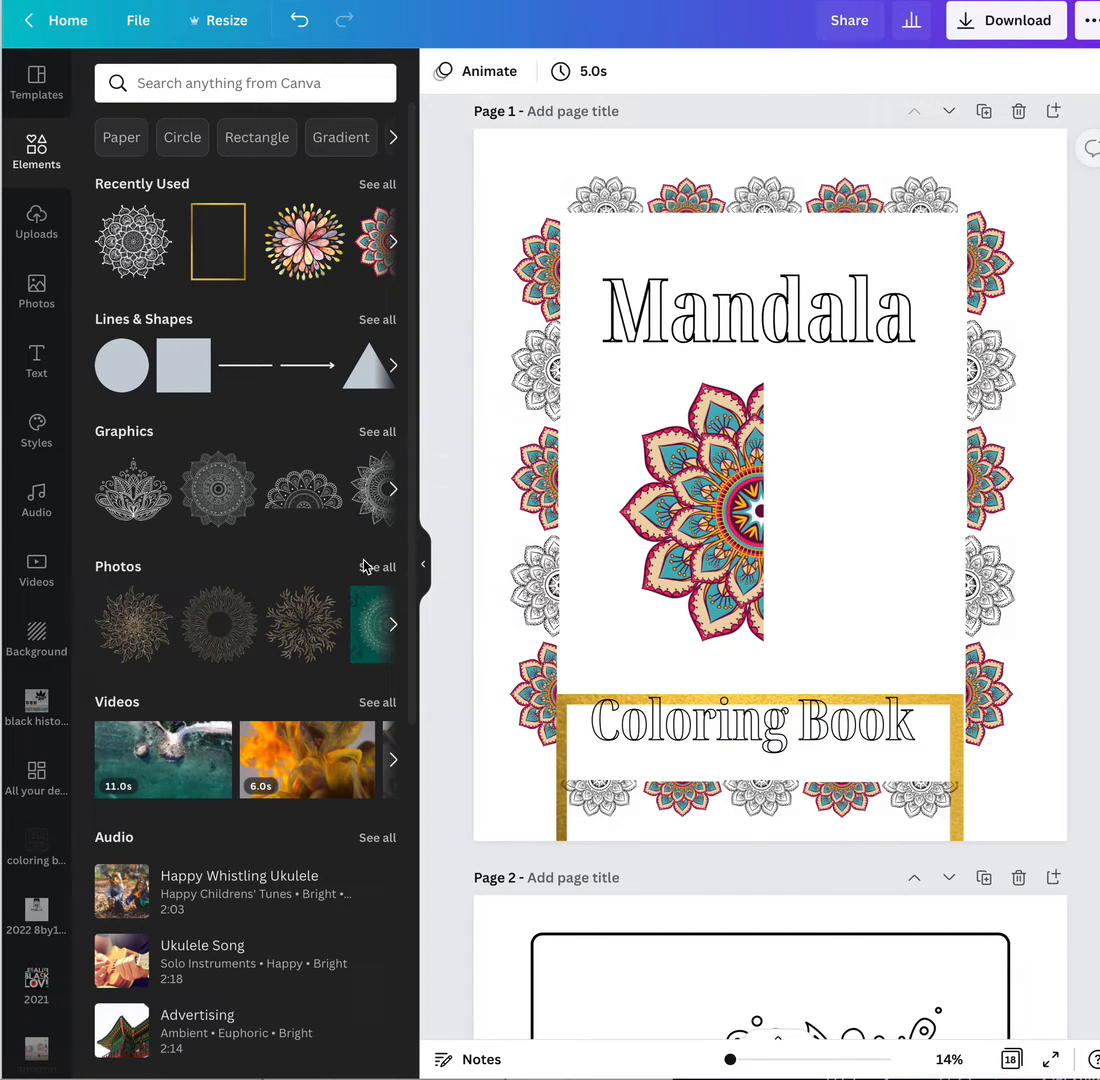
{"action": "left_click", "coordinate": [831, 545]}
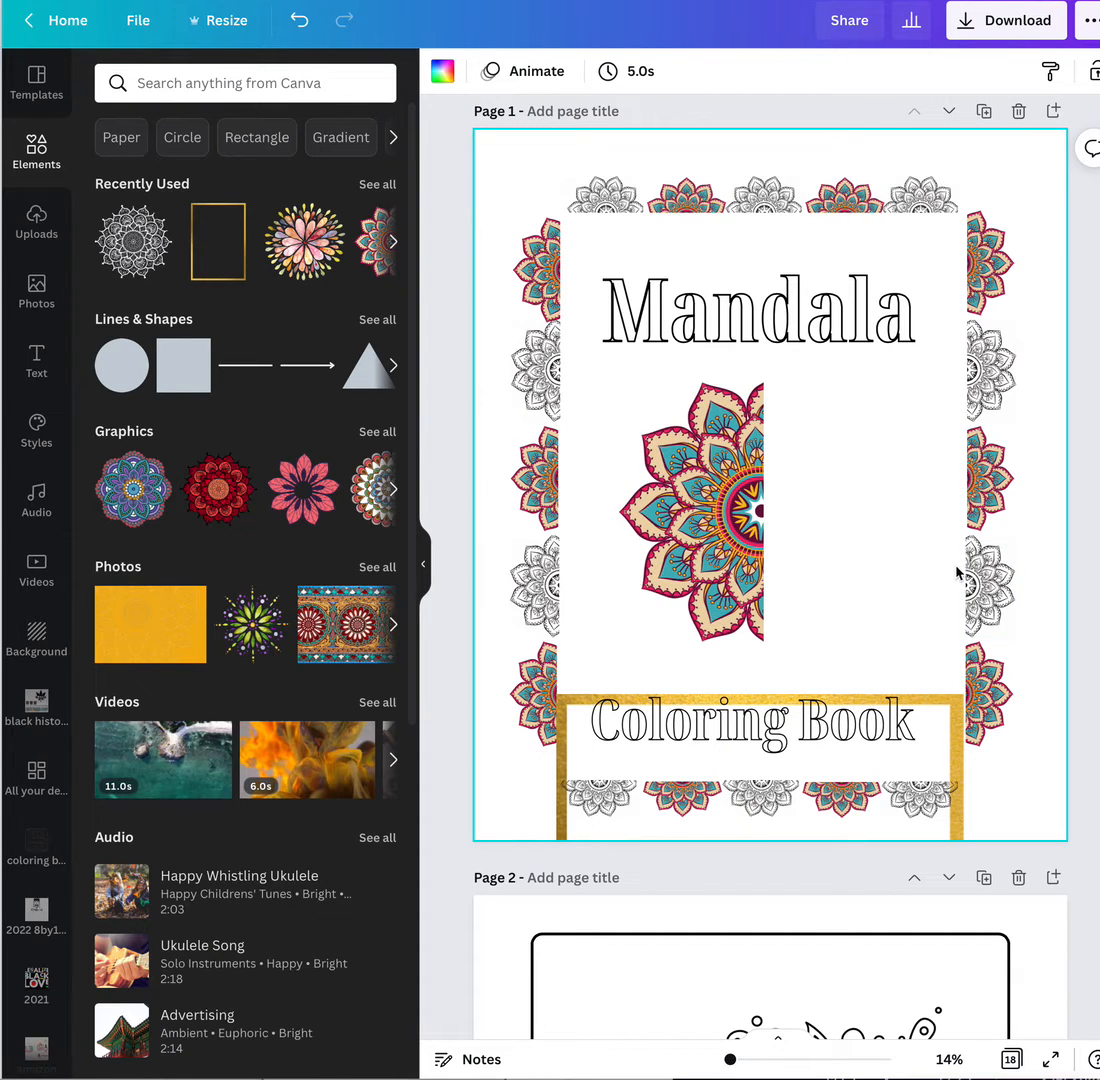
Duplicate the lower black-and-white half mandala from the page's right side and enlarge the copy to complete the large coloured half
{"action": "left_click", "coordinate": [990, 572]}
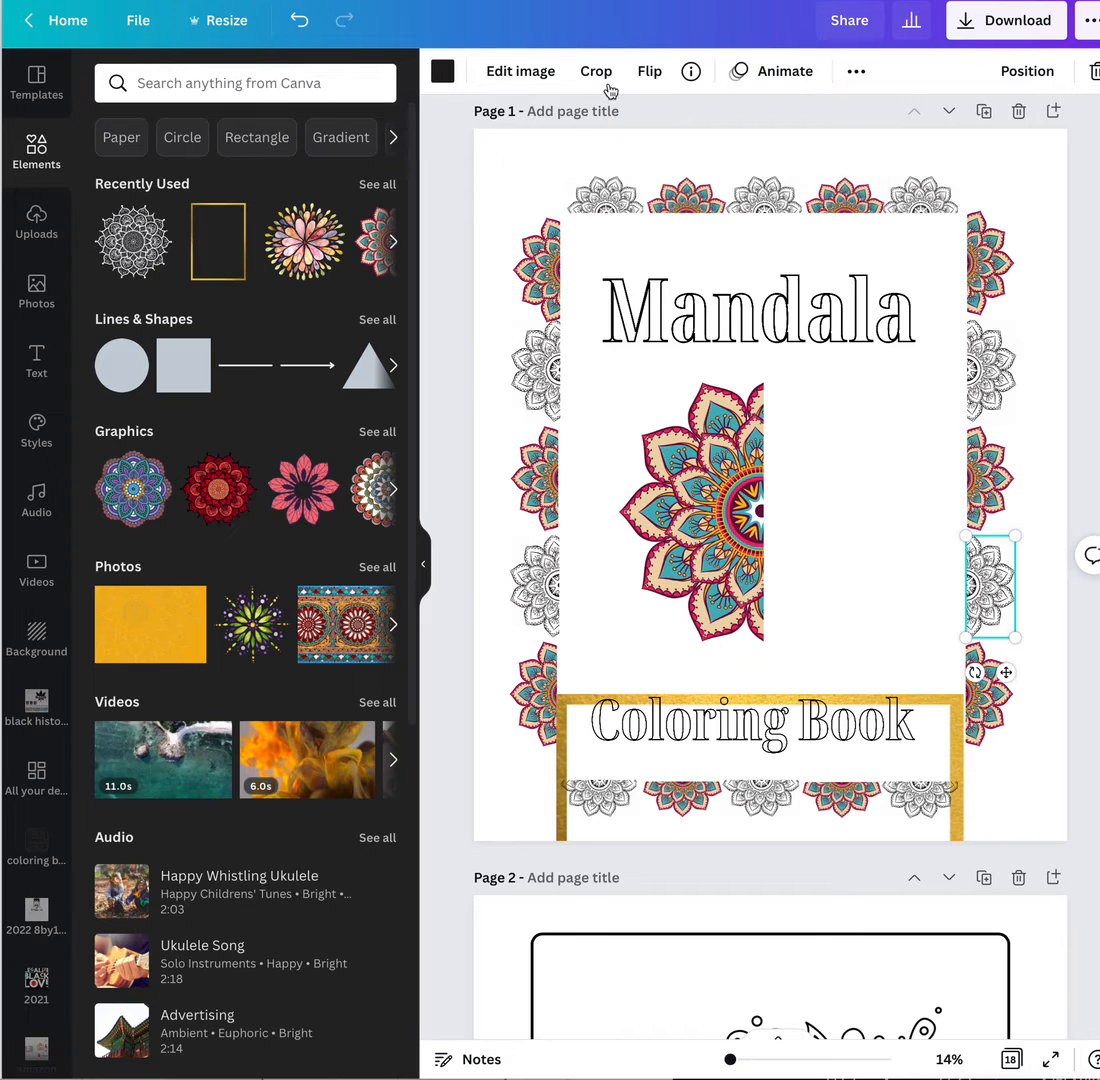
{"action": "left_click", "coordinate": [858, 73]}
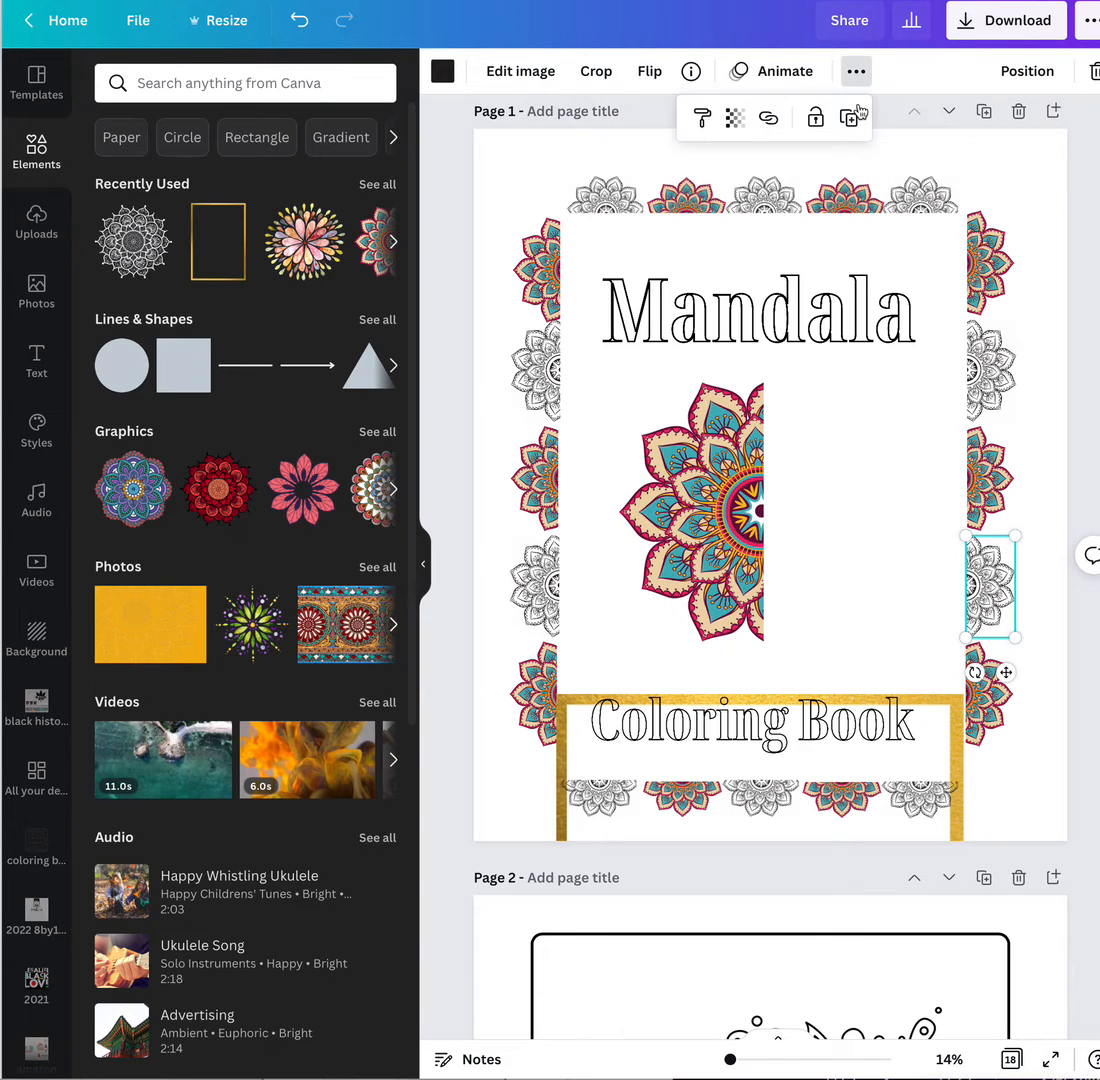
{"action": "left_click_drag", "start_coordinate": [993, 607], "coordinate": [832, 676]}
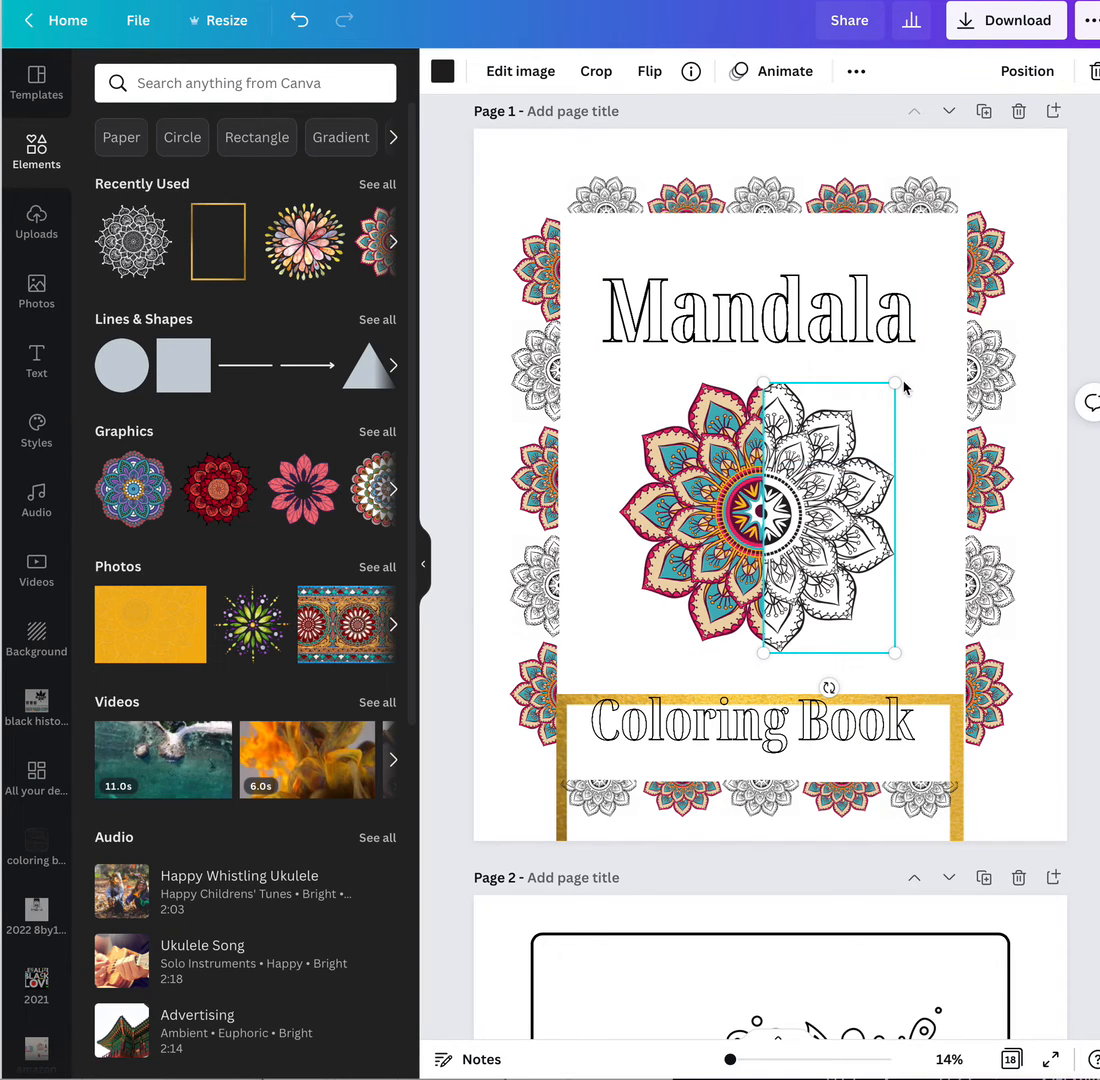
{"action": "left_click_drag", "start_coordinate": [896, 384], "coordinate": [897, 381]}
Select both central mandala halves, scale them up together to about 2,639 by 2,669 and center them between the two title lines
{"action": "left_click", "coordinate": [925, 545]}
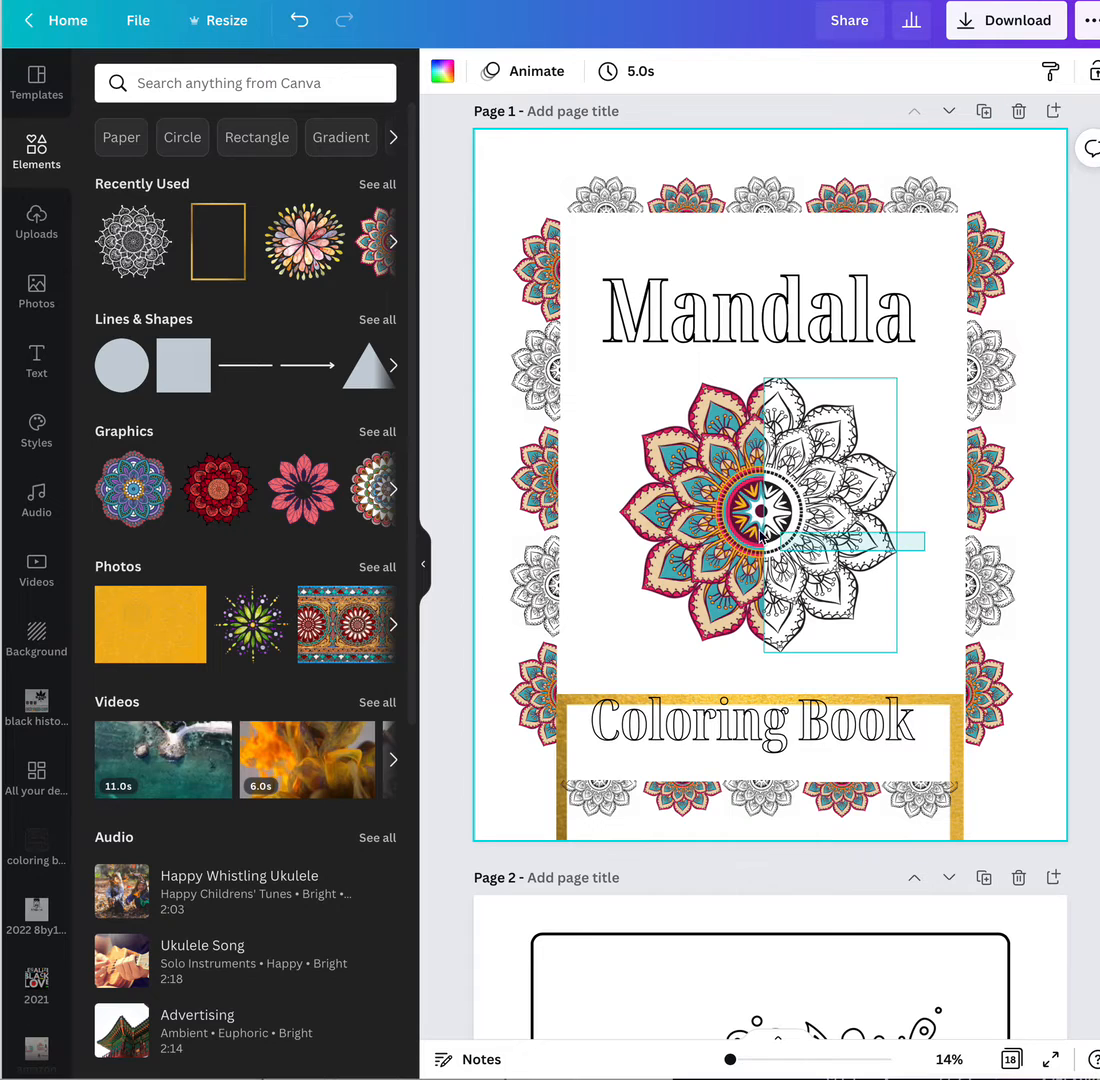
{"action": "left_click_drag", "start_coordinate": [648, 519], "coordinate": [650, 519]}
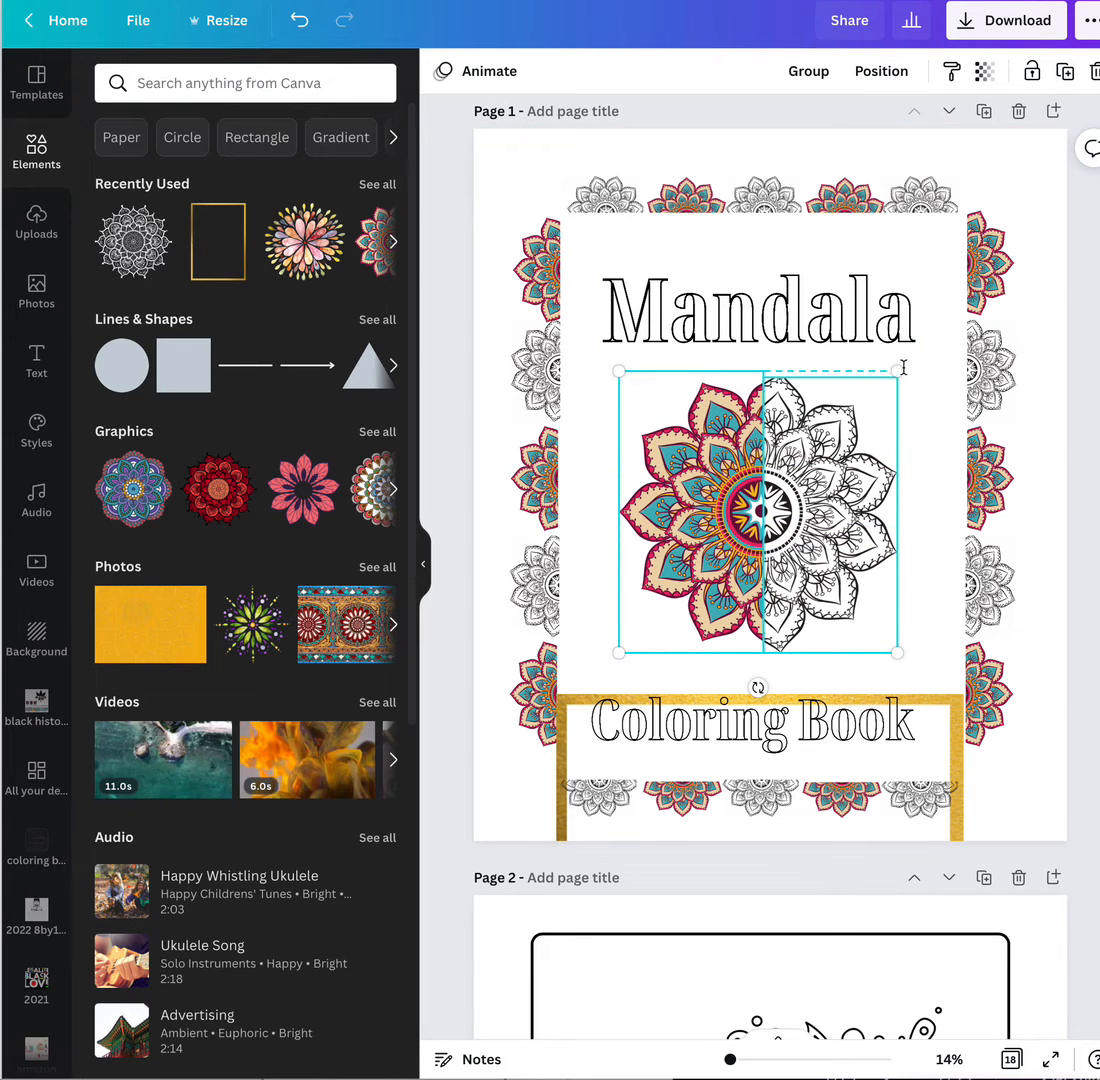
{"action": "left_click_drag", "start_coordinate": [898, 373], "coordinate": [920, 348]}
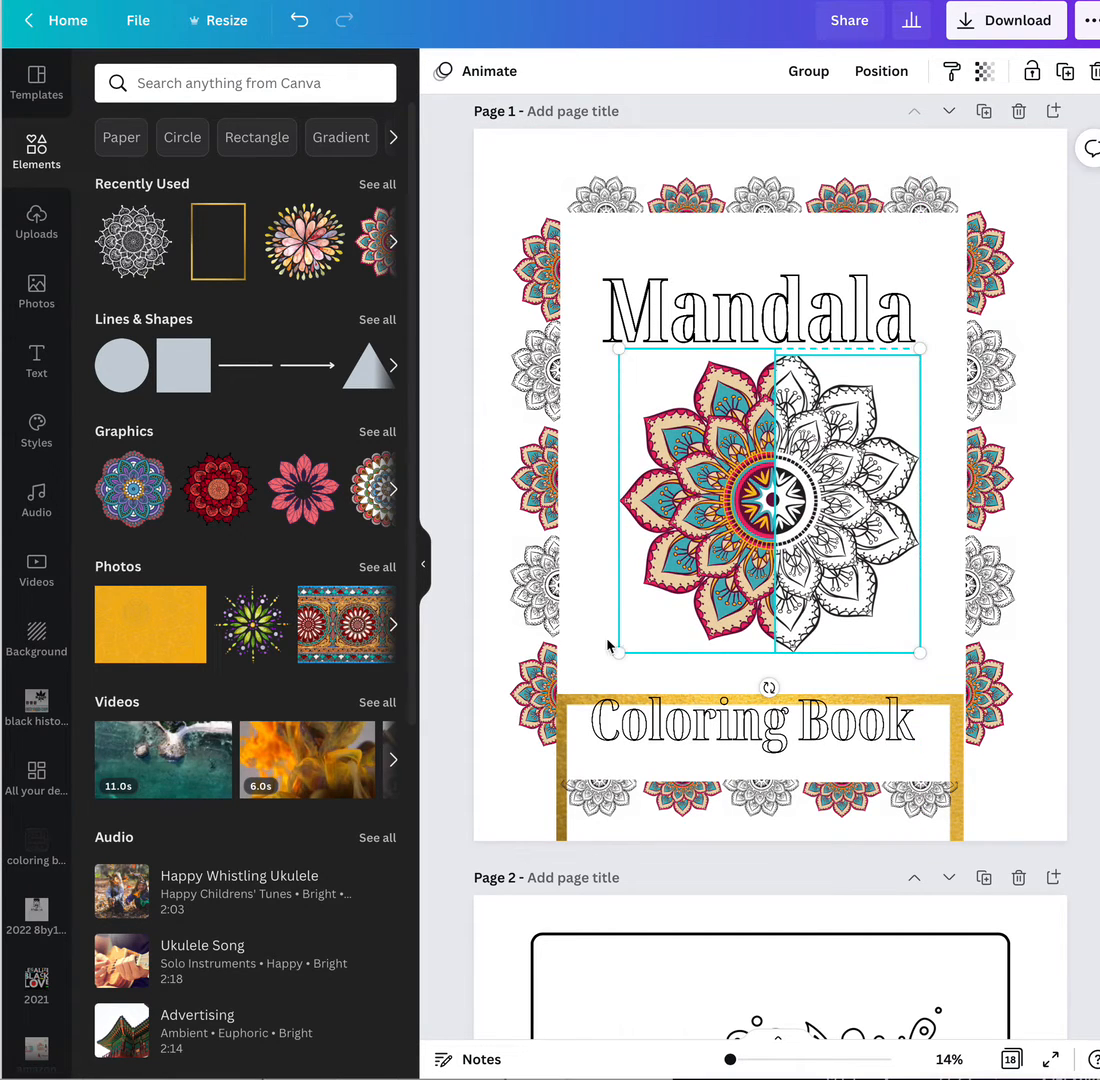
{"action": "left_click_drag", "start_coordinate": [598, 667], "coordinate": [570, 697]}
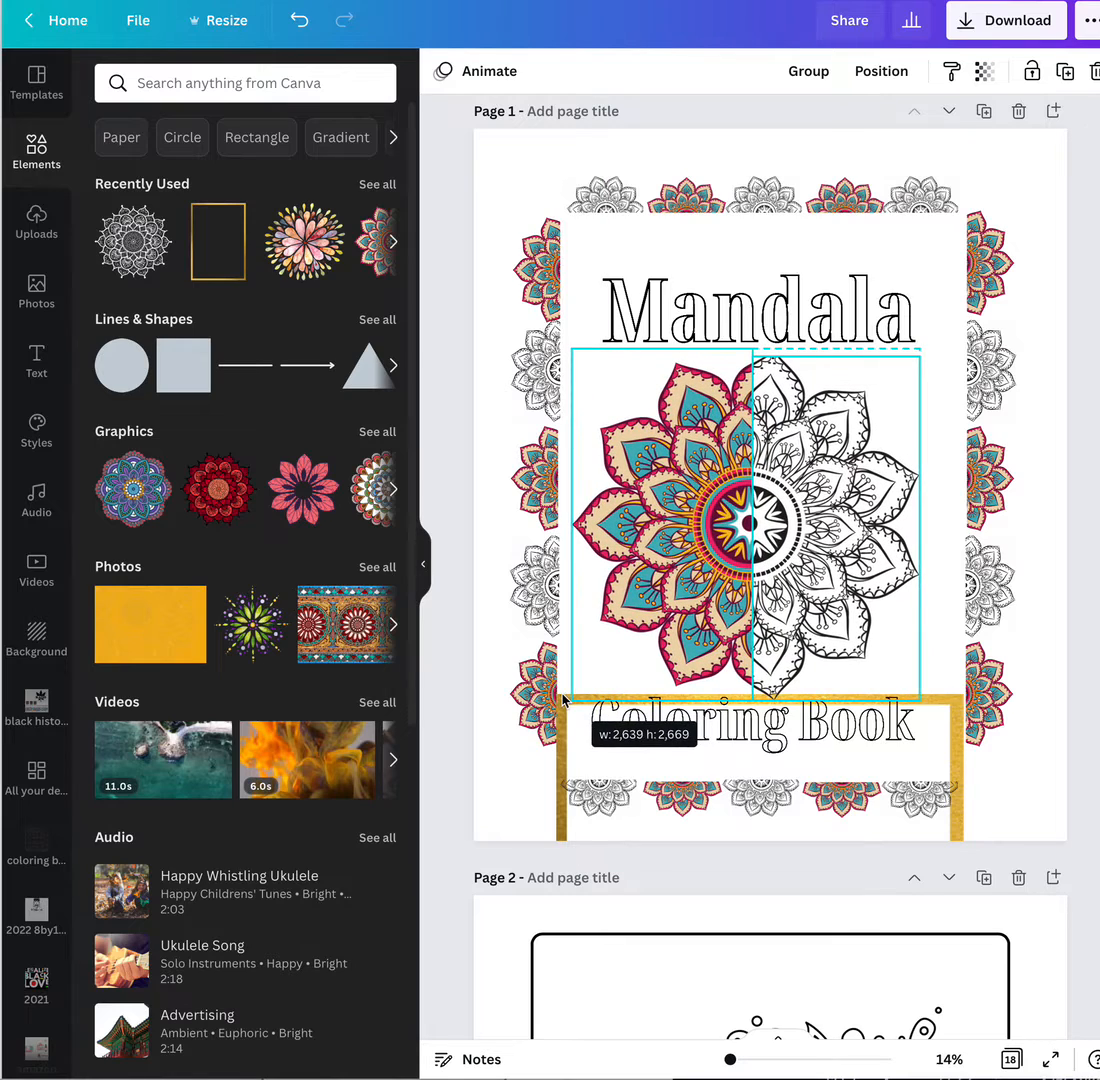
{"action": "left_click_drag", "start_coordinate": [753, 507], "coordinate": [765, 508]}
{"action": "left_click_drag", "start_coordinate": [777, 508], "coordinate": [775, 507]}
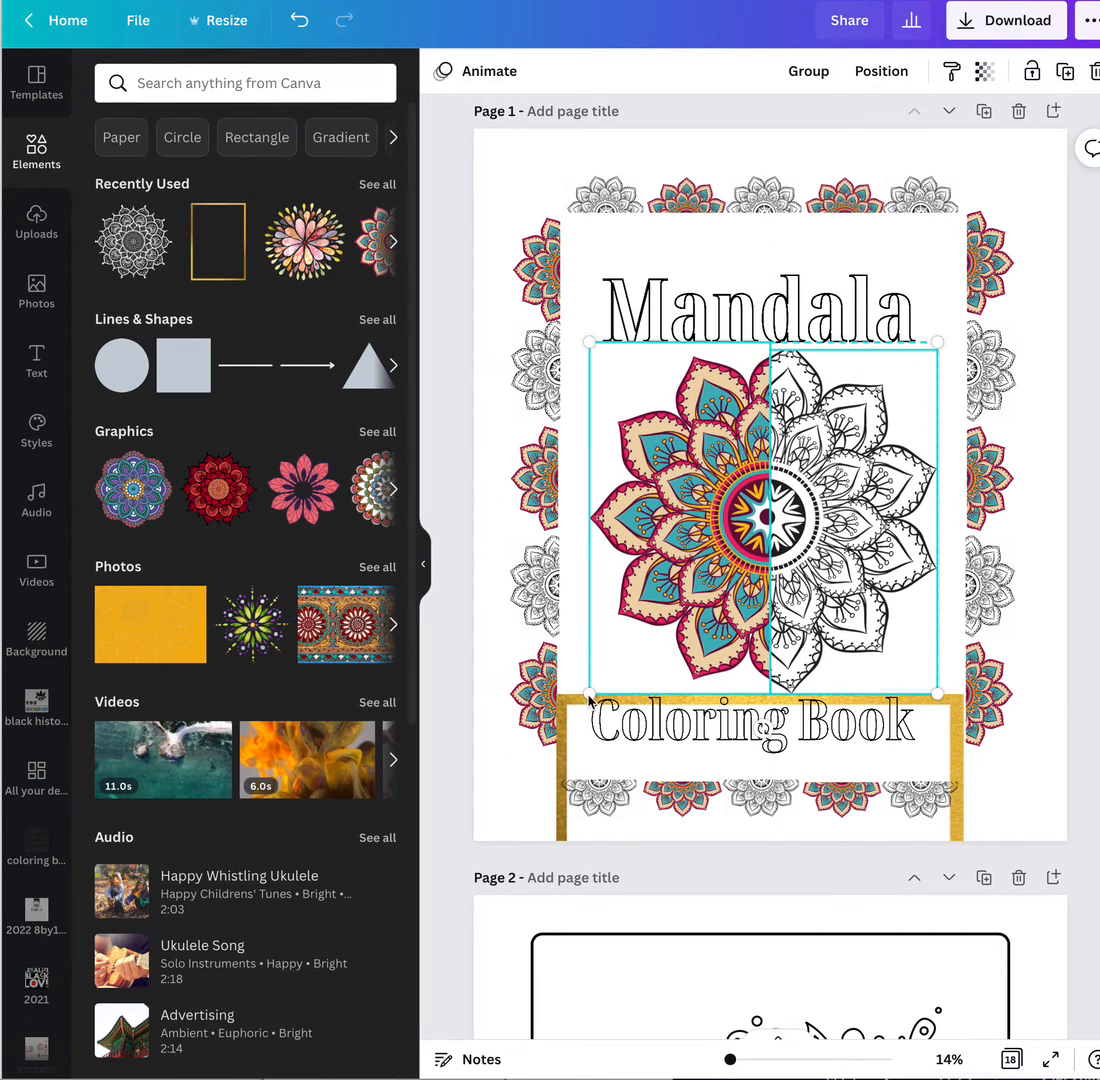
{"action": "left_click_drag", "start_coordinate": [589, 703], "coordinate": [589, 694]}
Move the gold border back up so it frames the titles and central mandala along the inner edge of the half mandalas
{"action": "left_click_drag", "start_coordinate": [958, 769], "coordinate": [966, 289]}
{"action": "left_click", "coordinate": [1056, 556]}
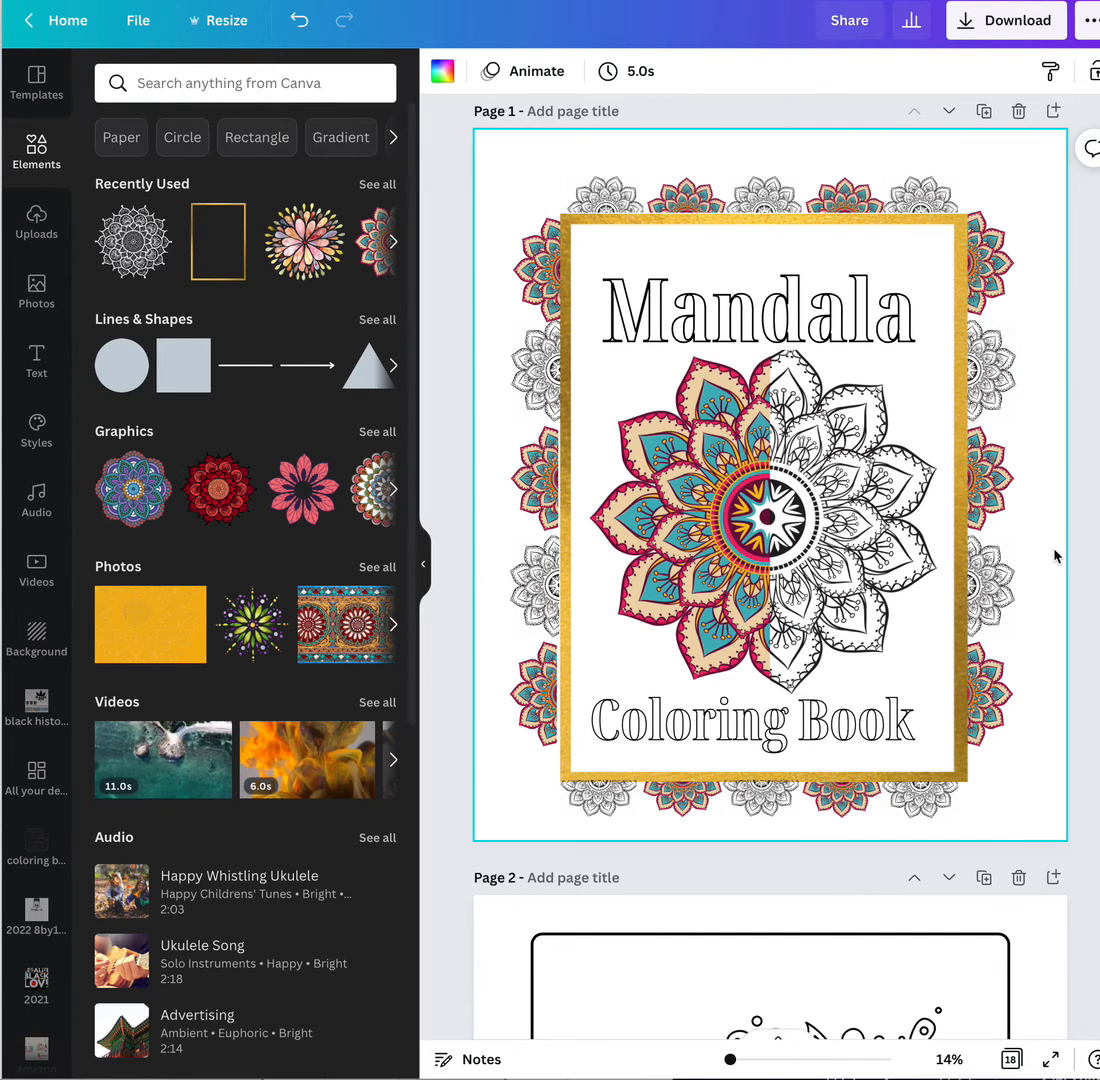